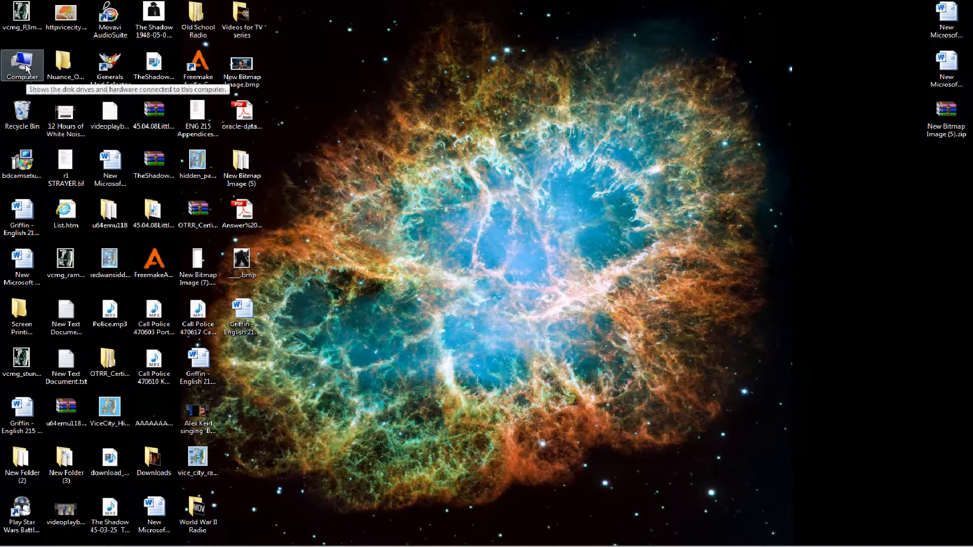
# Open the Game Recording folder on the Area 52 (F:) drive
pyautogui.moveTo(518, 538)
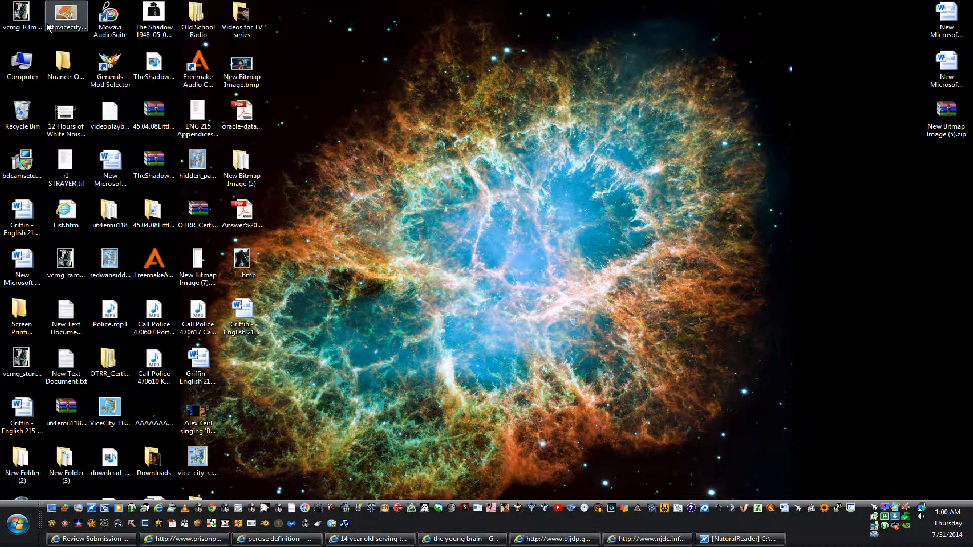
pyautogui.click(26, 75)
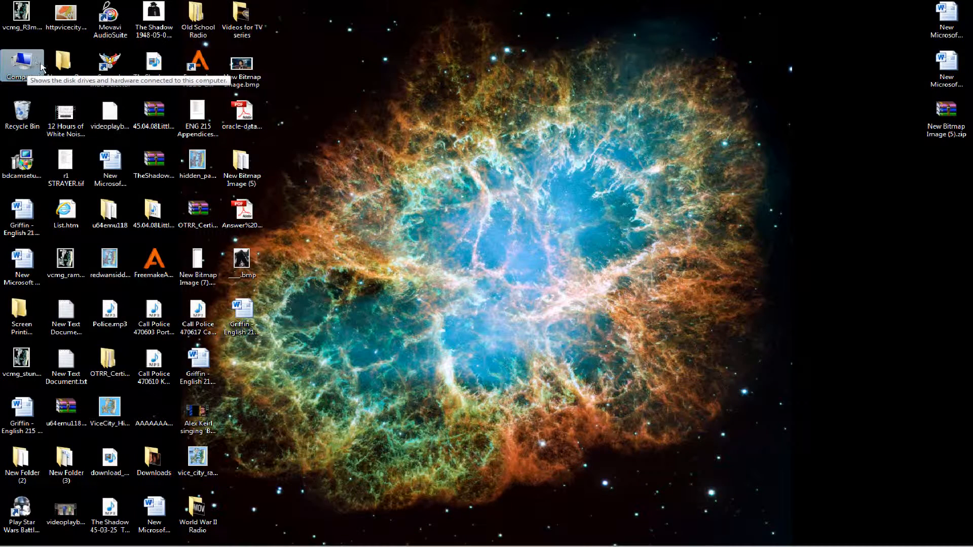
pyautogui.doubleClick(41, 66)
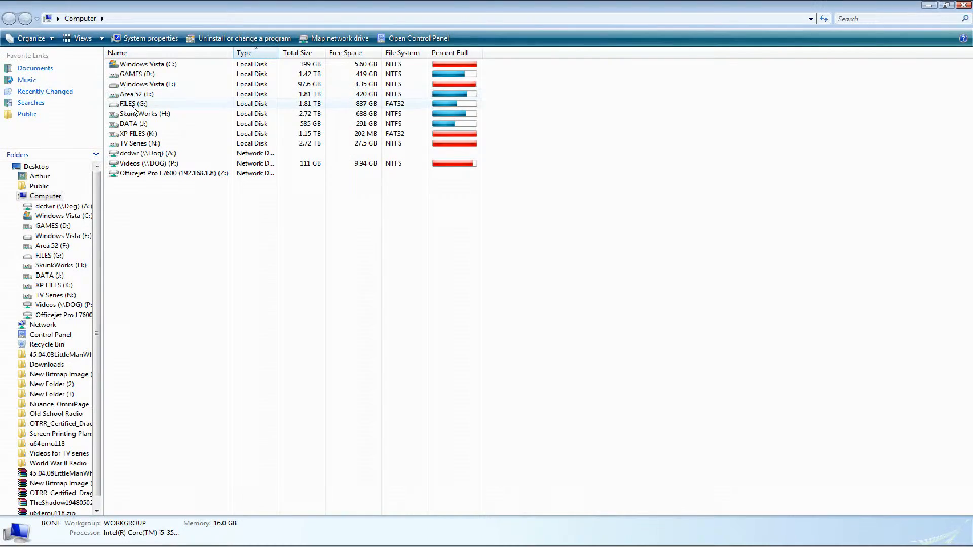
pyautogui.click(148, 95)
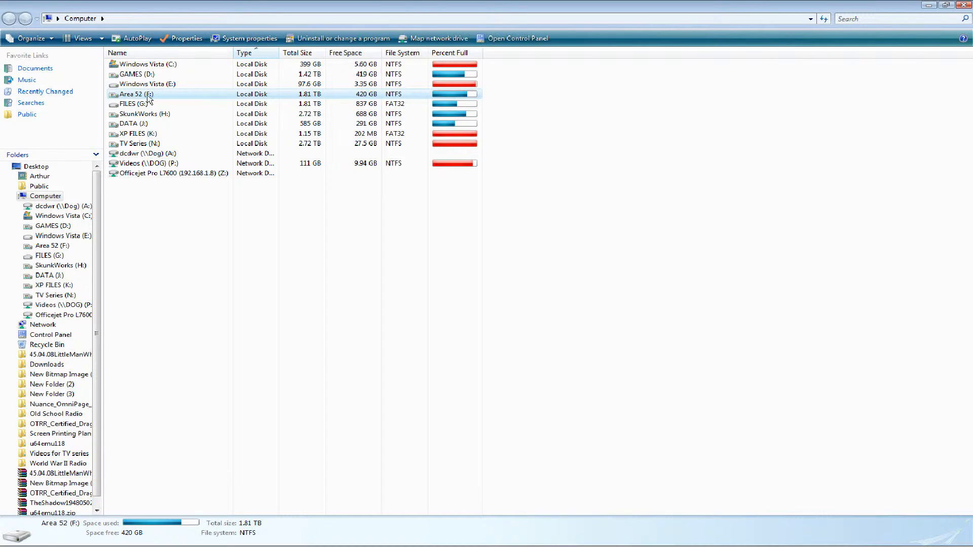
pyautogui.doubleClick(172, 96)
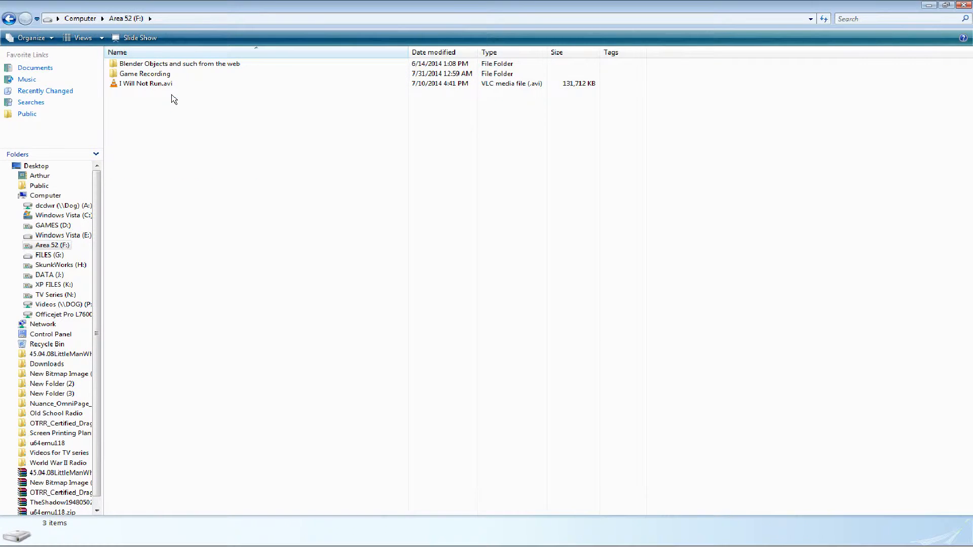
pyautogui.doubleClick(152, 74)
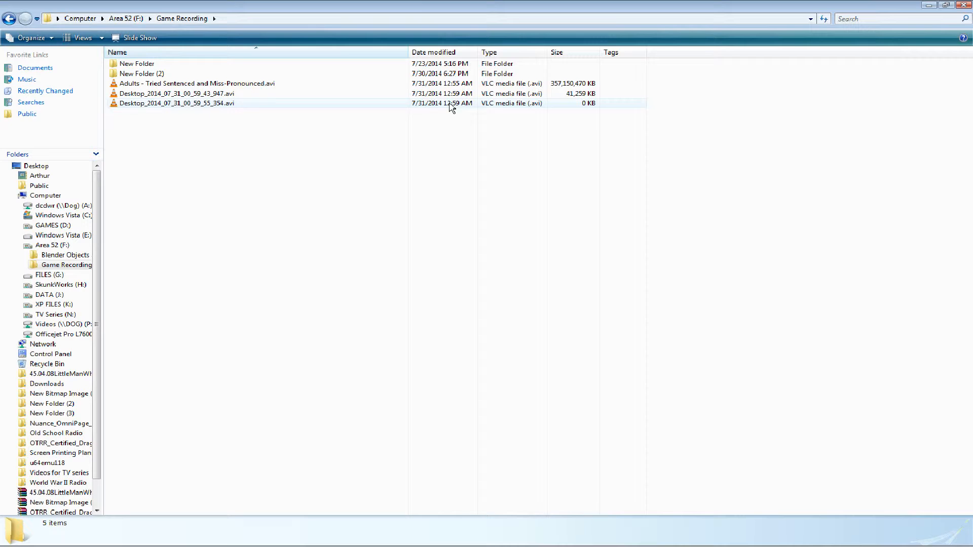
# Delete the short recording Desktop_2014_07_31_00_59_43_947.avi from the Game Recording folder
pyautogui.moveTo(349, 109); pyautogui.dragTo(298, 142)
pyautogui.click(578, 95)
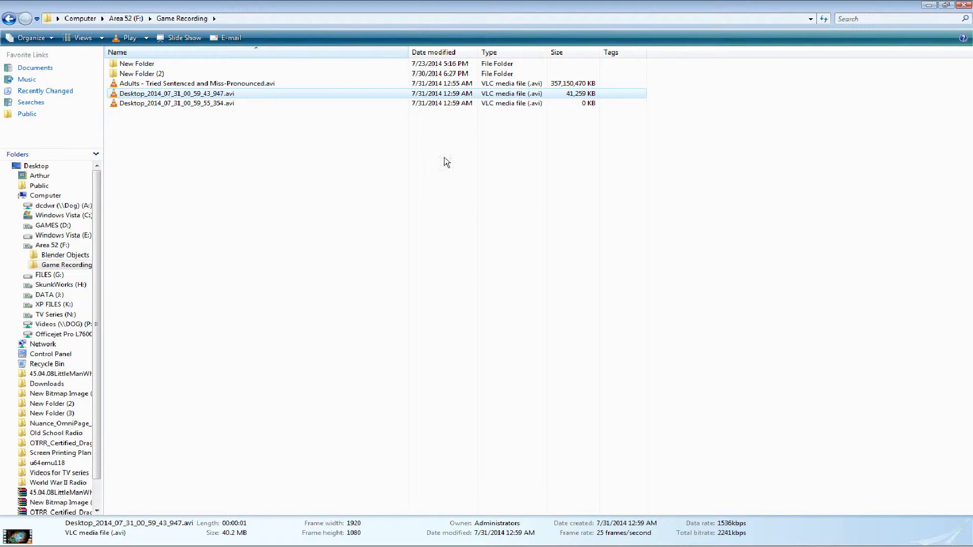
pyautogui.click(561, 104)
# Play Adults - Tried Sentenced and Miss-Pronounced.avi full screen in VLC, cycle its aspect ratio, and close the player
pyautogui.click(455, 85)
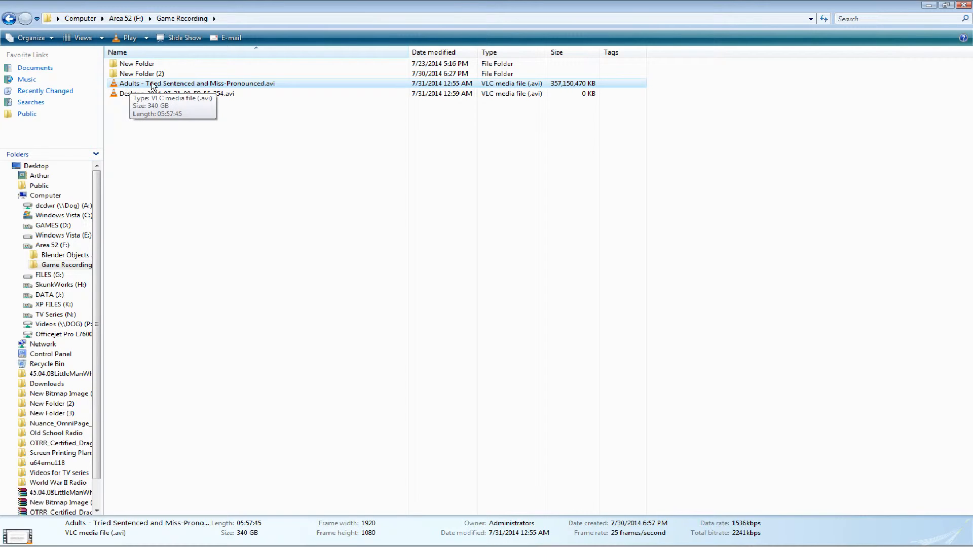
pyautogui.doubleClick(229, 84)
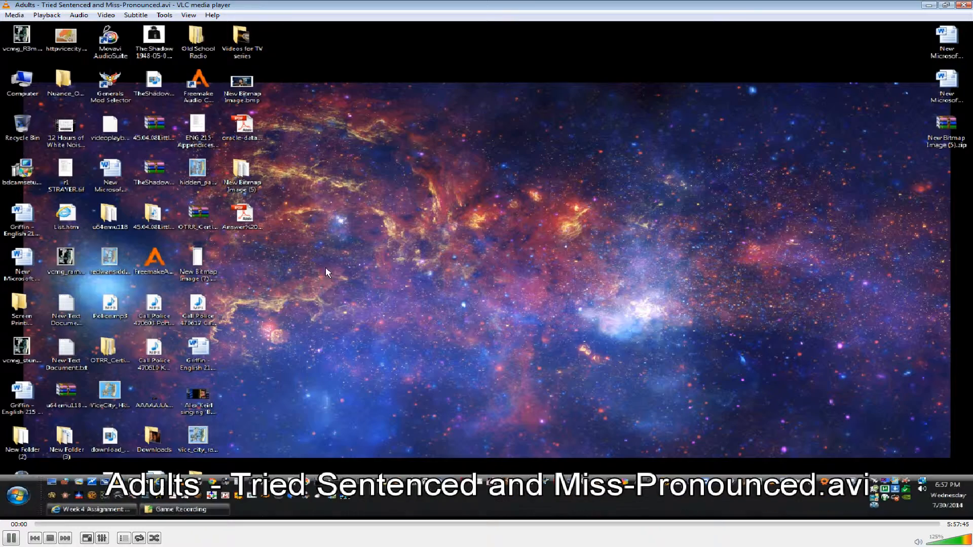
pyautogui.doubleClick(325, 262)
pyautogui.press('a')
pyautogui.press('a')
pyautogui.press('a')
pyautogui.doubleClick(477, 193)
pyautogui.hotkey('ctrl', 'q')
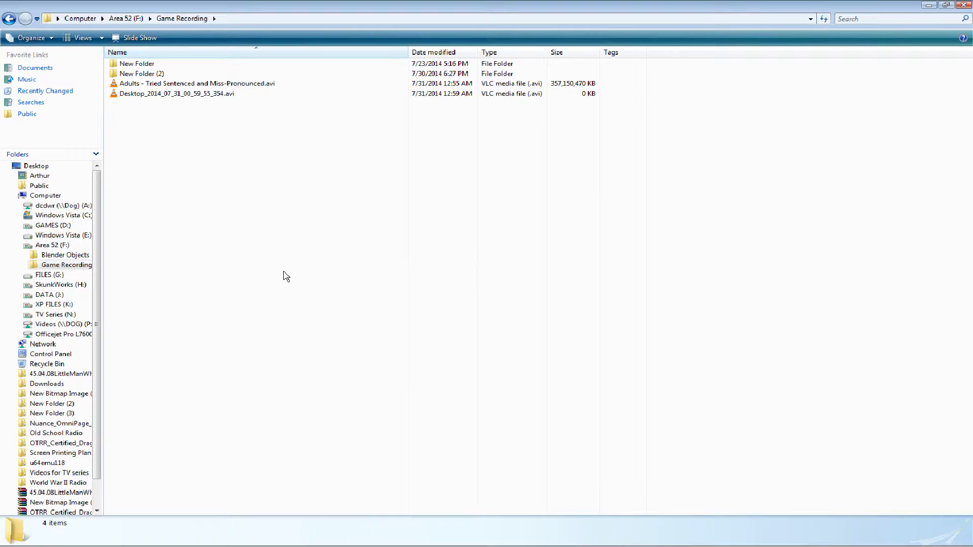
# Launch Any Video Converter and add Adults - Tried Sentenced and Miss-Pronounced.avi to the conversion list
pyautogui.click(416, 83)
pyautogui.moveTo(616, 544)
pyautogui.click(713, 540)
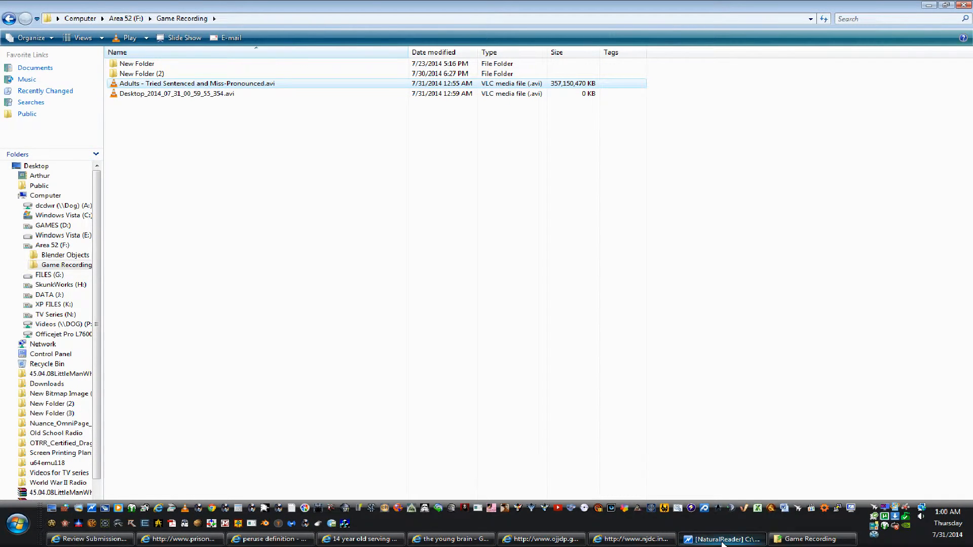
pyautogui.click(714, 539)
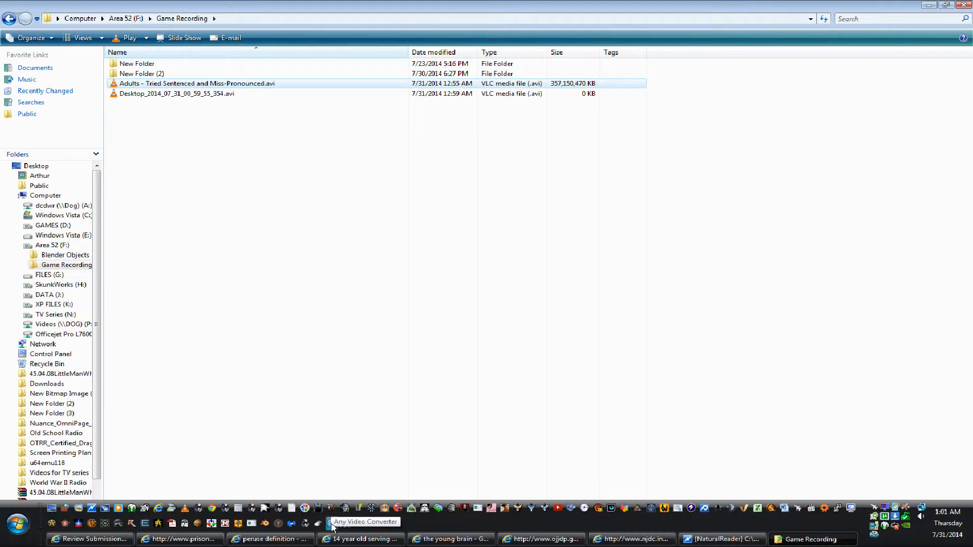
pyautogui.click(332, 526)
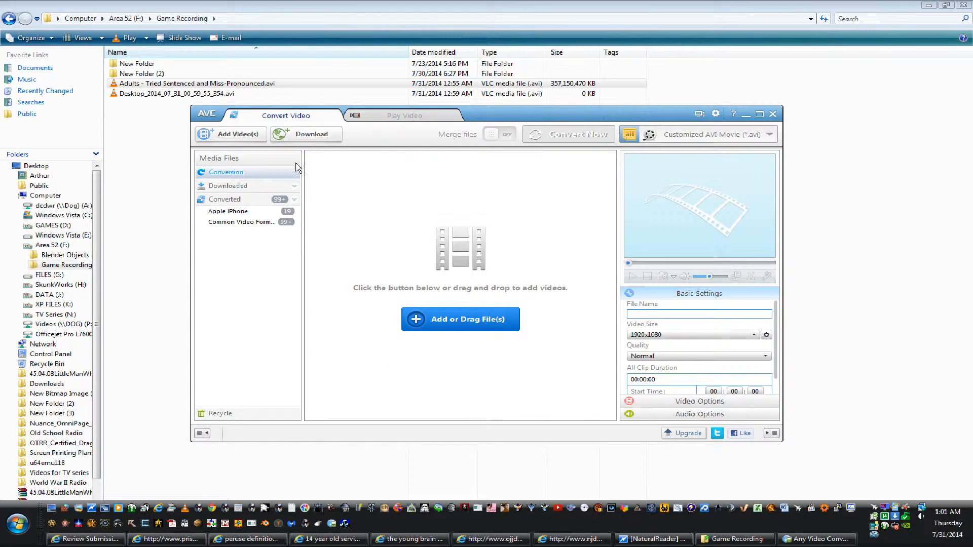
pyautogui.click(125, 85)
pyautogui.moveTo(131, 86); pyautogui.dragTo(432, 152)
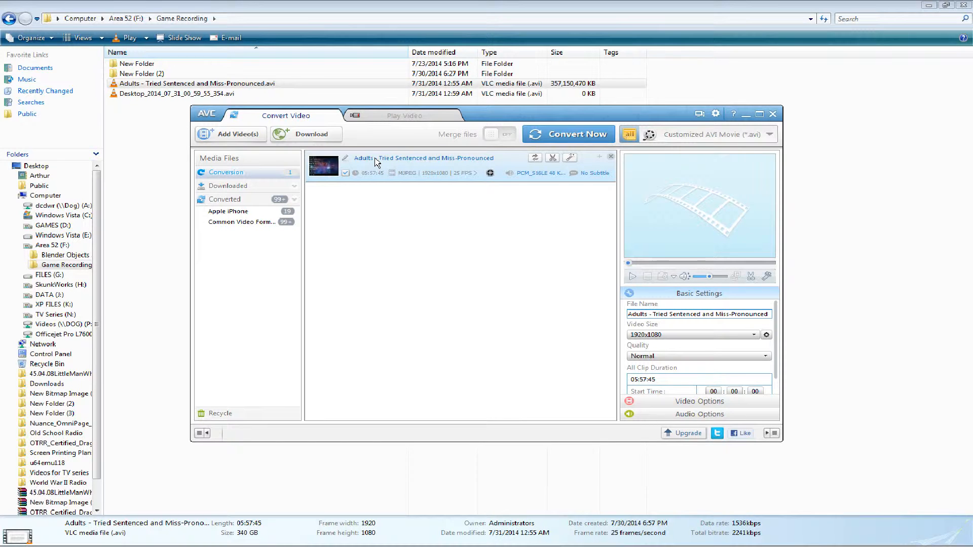
pyautogui.click(552, 159)
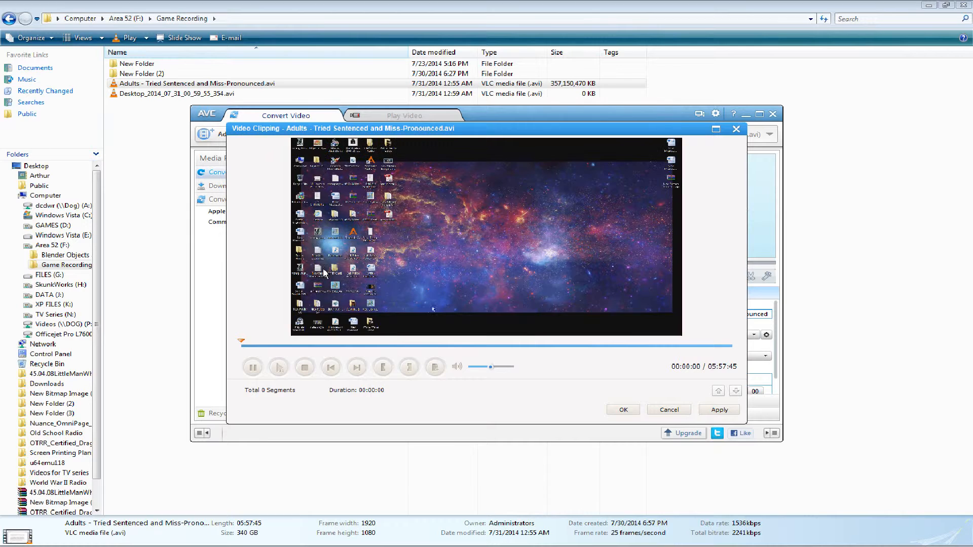
pyautogui.click(254, 363)
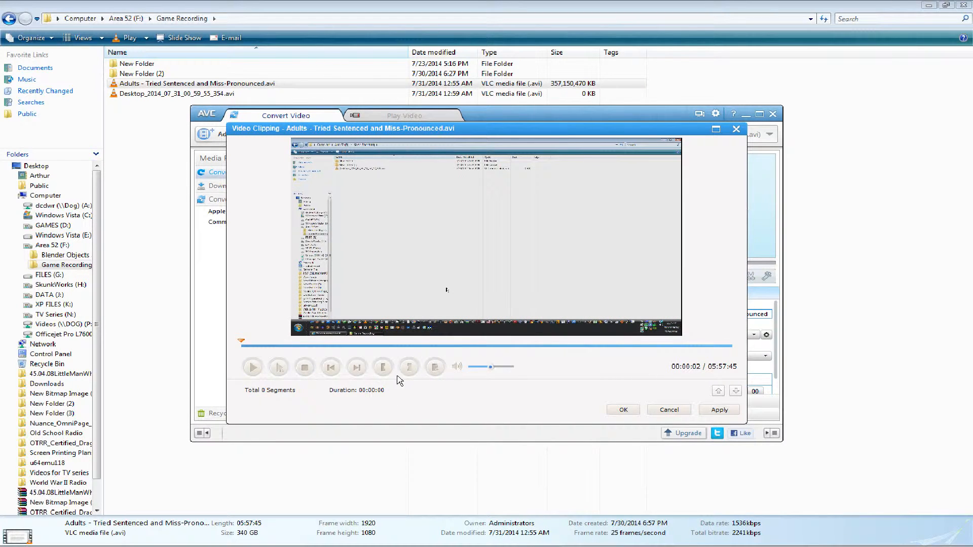
pyautogui.click(336, 371)
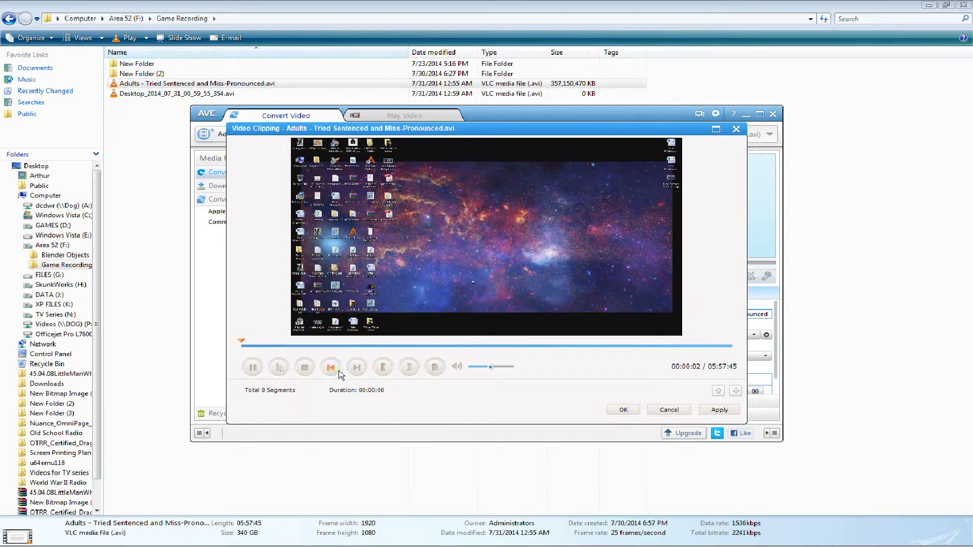
pyautogui.click(382, 369)
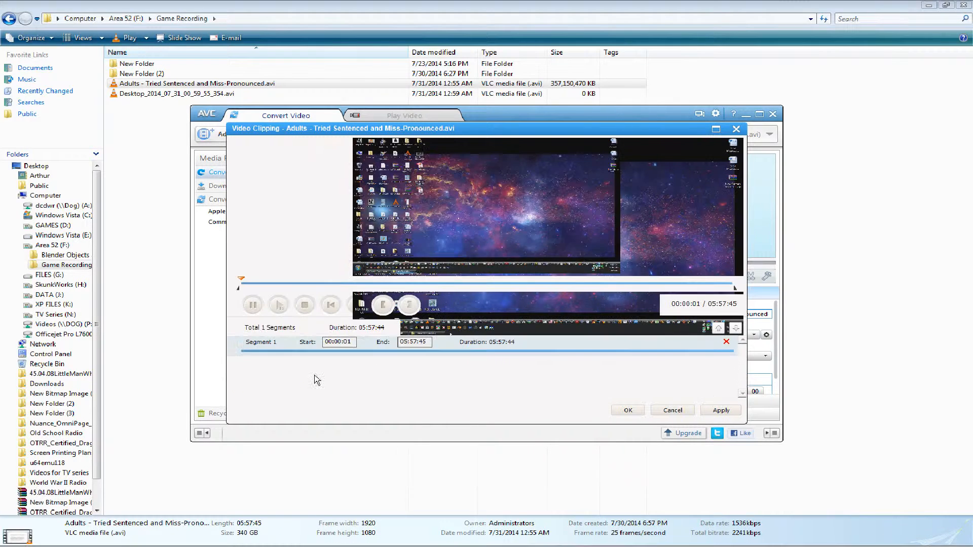
pyautogui.click(290, 284)
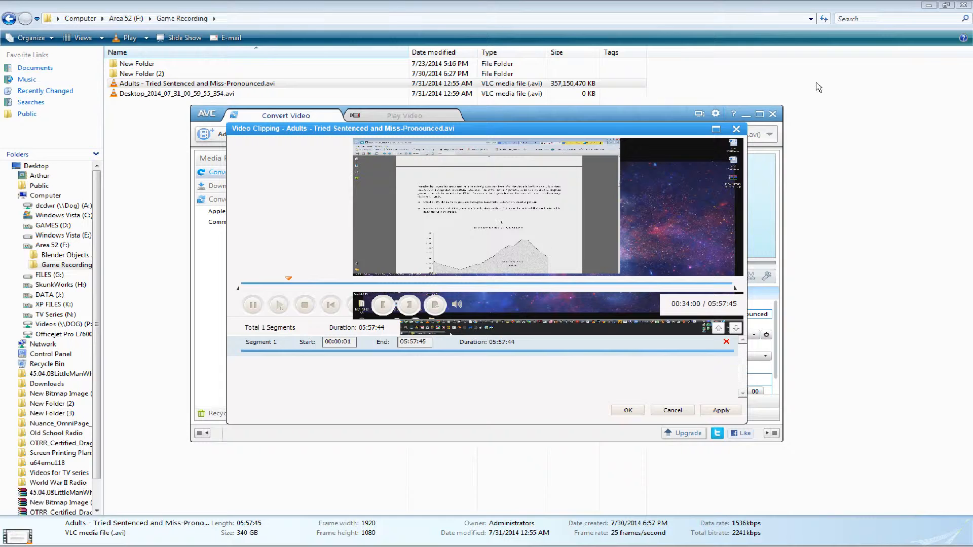
pyautogui.click(736, 128)
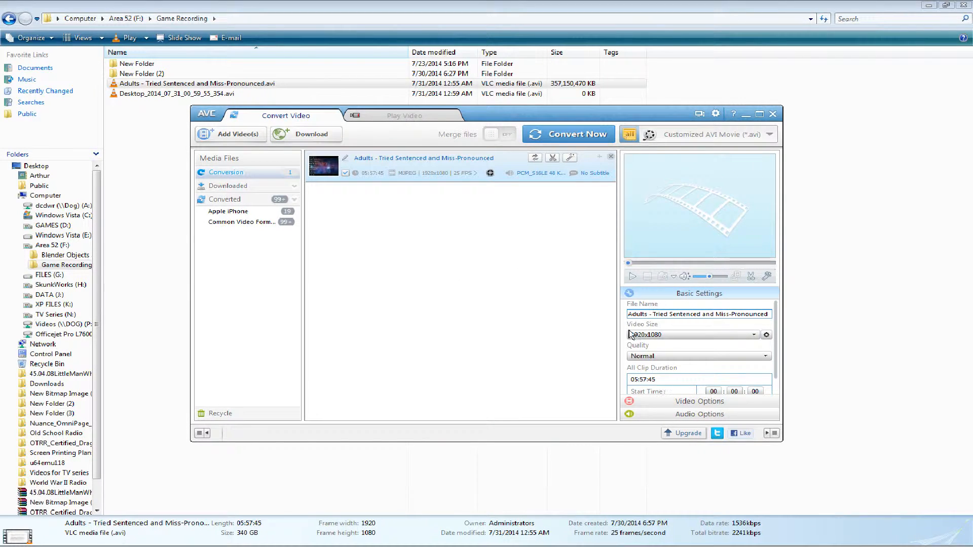
# Set the output quality to High(Larger File Size) and the video codec to xvid
pyautogui.click(653, 356)
pyautogui.click(666, 395)
pyautogui.click(659, 402)
pyautogui.click(646, 331)
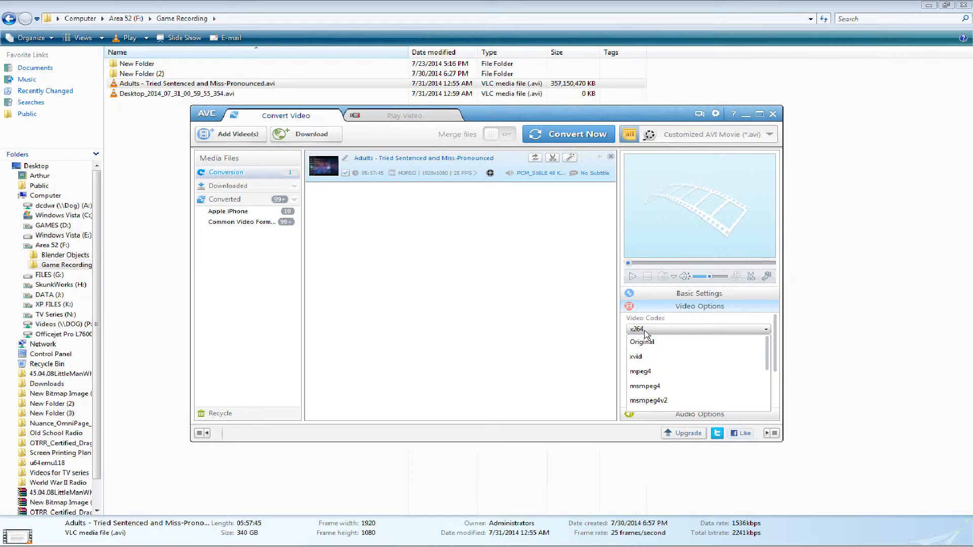
pyautogui.click(656, 362)
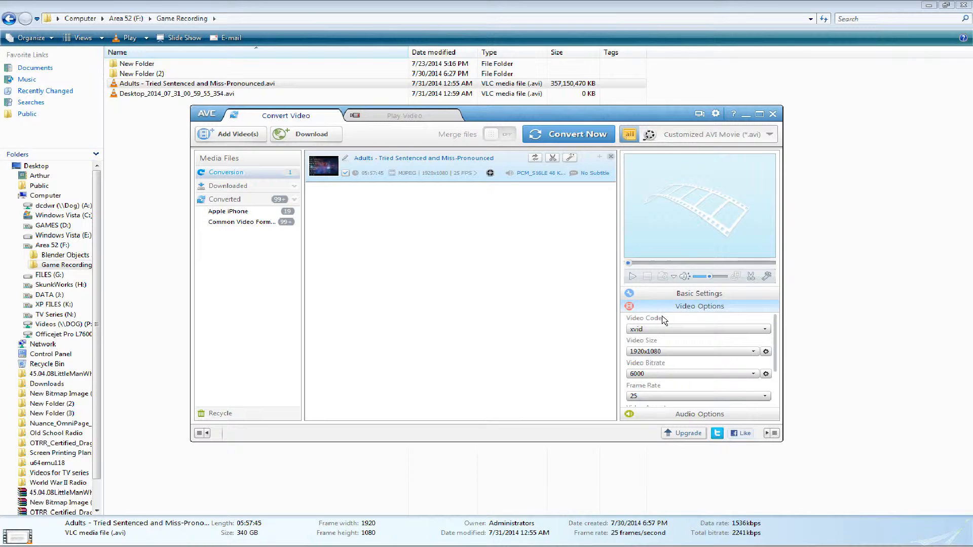
pyautogui.moveTo(504, 118); pyautogui.dragTo(451, 95)
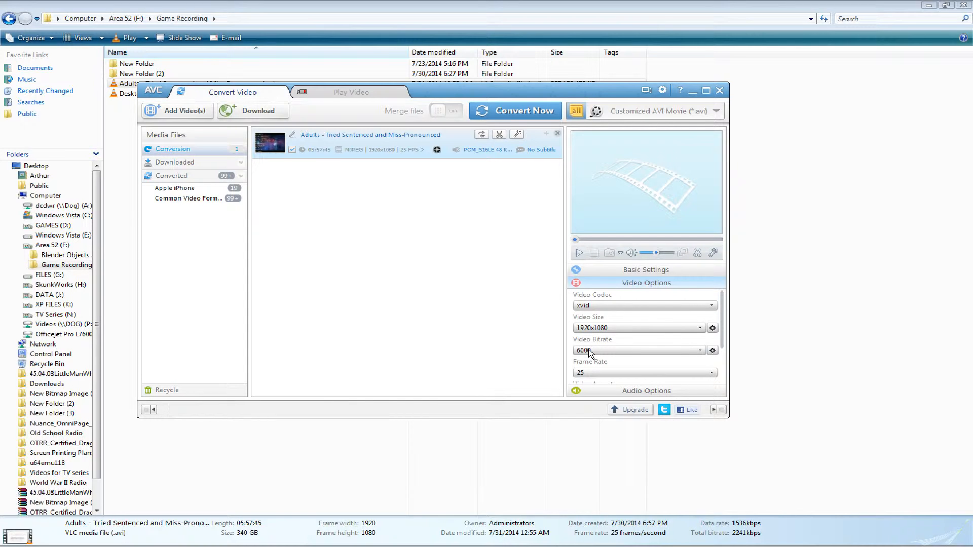
pyautogui.click(604, 352)
pyautogui.click(605, 352)
# Bring up MSI Afterburner to examine the graphics card's monitoring graphs, and minimize it
pyautogui.moveTo(804, 530)
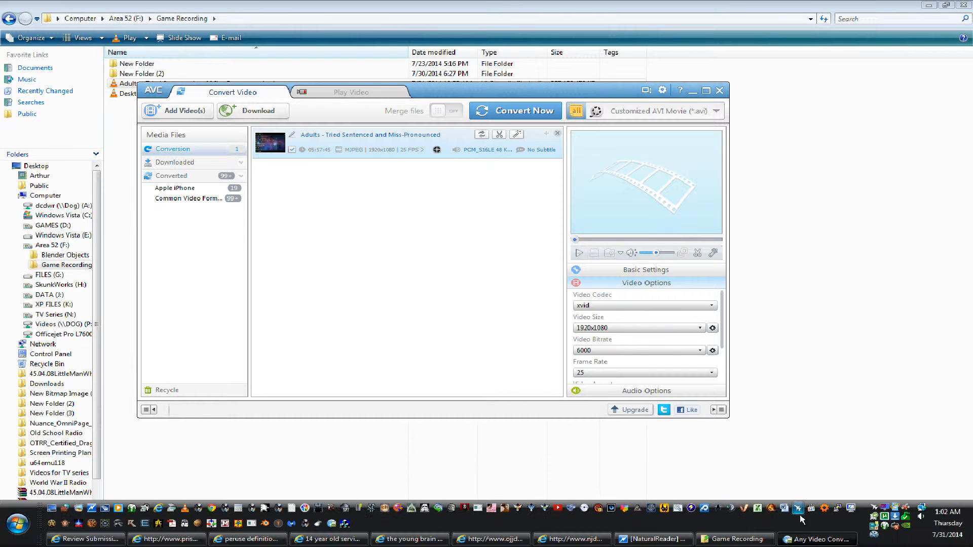
pyautogui.click(876, 509)
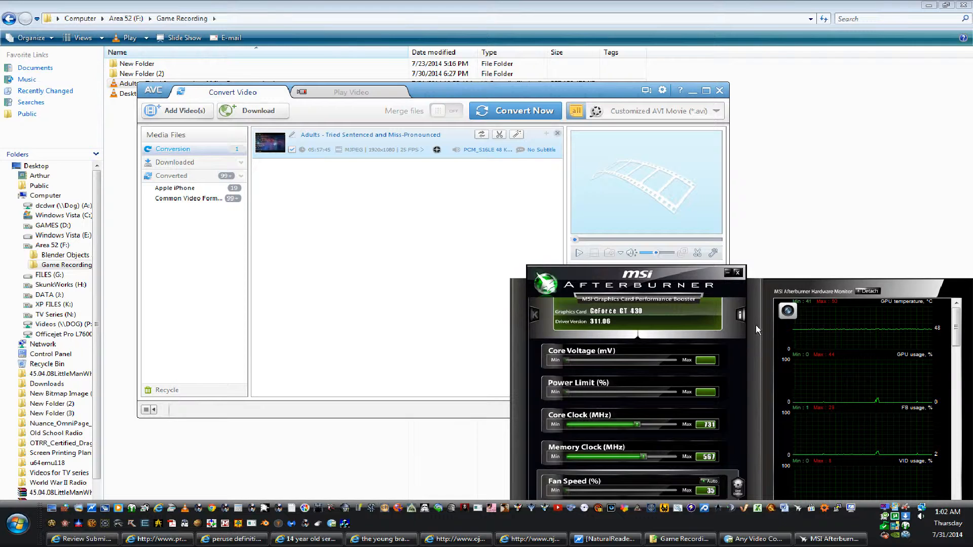
pyautogui.moveTo(756, 290); pyautogui.dragTo(583, 184)
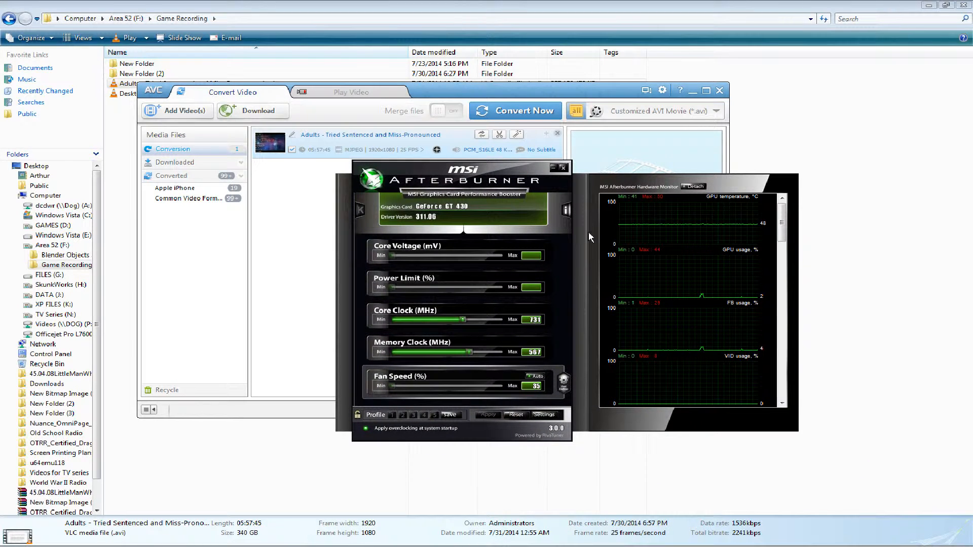
pyautogui.click(552, 168)
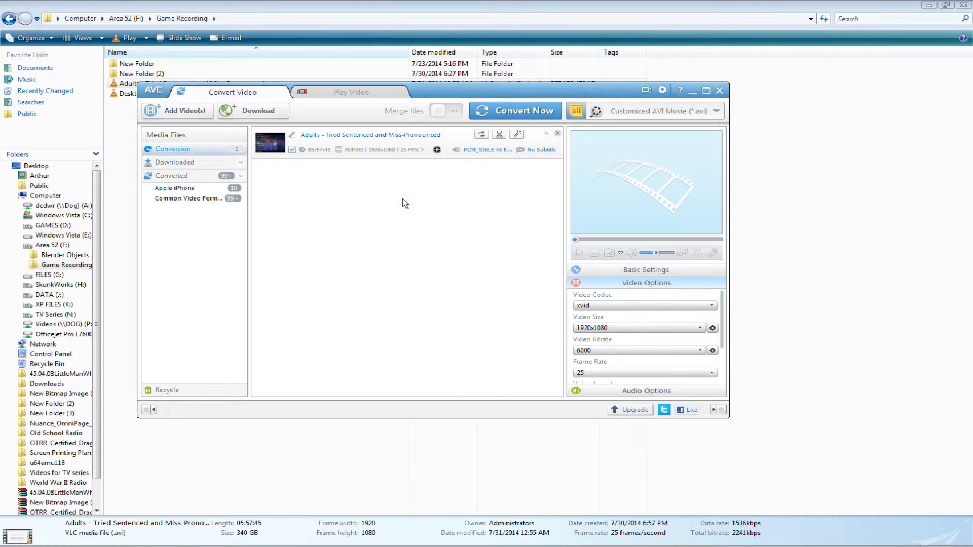
# Set the first clip's end time to 00:30:00 and add a second copy of the same video to the conversion list
pyautogui.moveTo(589, 543)
pyautogui.moveTo(435, 93); pyautogui.dragTo(458, 125)
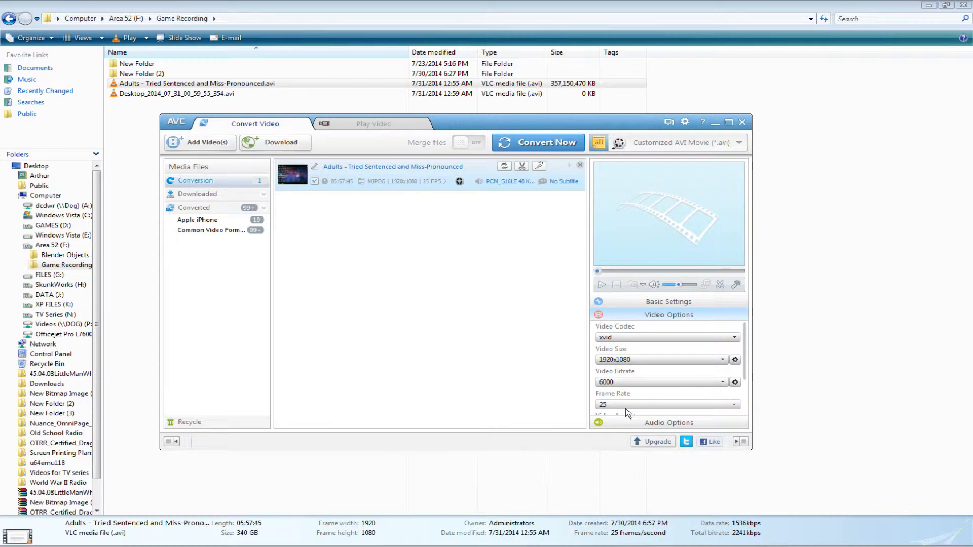
pyautogui.click(658, 303)
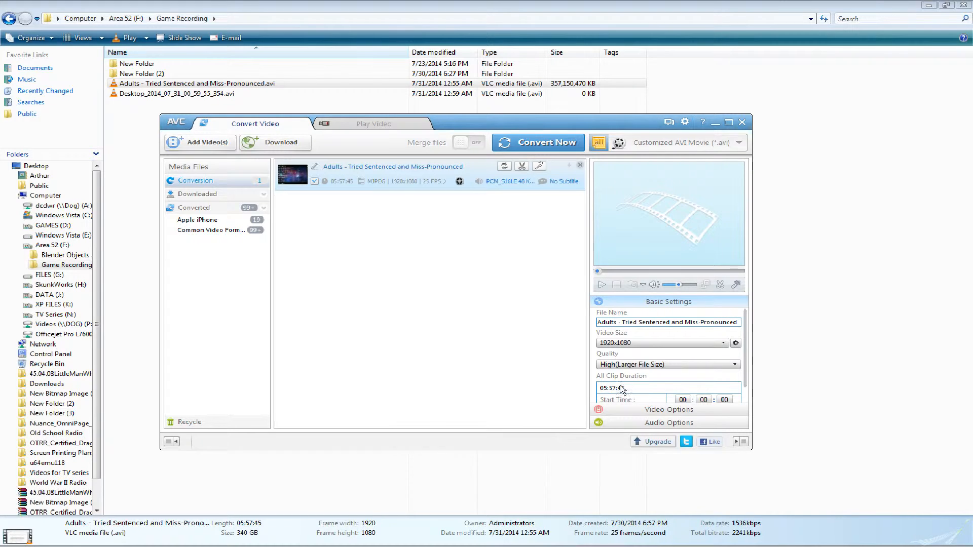
pyautogui.moveTo(743, 334); pyautogui.dragTo(744, 362)
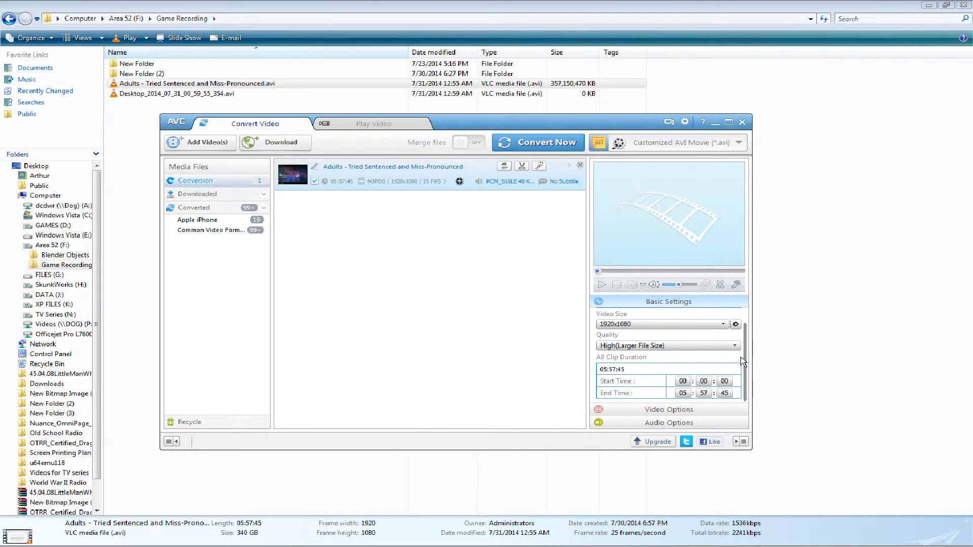
pyautogui.click(699, 395)
pyautogui.click(682, 395)
pyautogui.write('00:30:0')
pyautogui.click(507, 390)
pyautogui.click(434, 187)
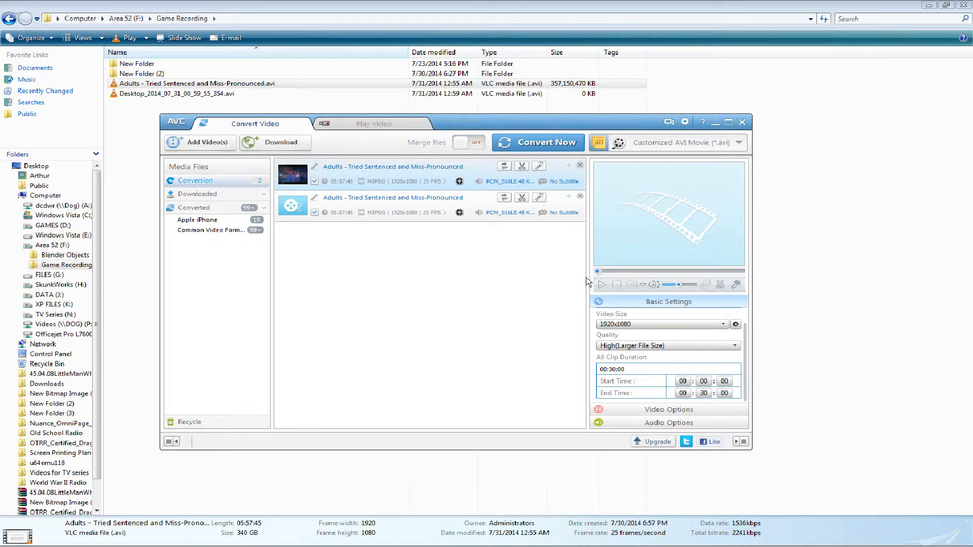
# Set the second entry's start time to 00:29:55 and its end time to 01:00:00
pyautogui.click(454, 200)
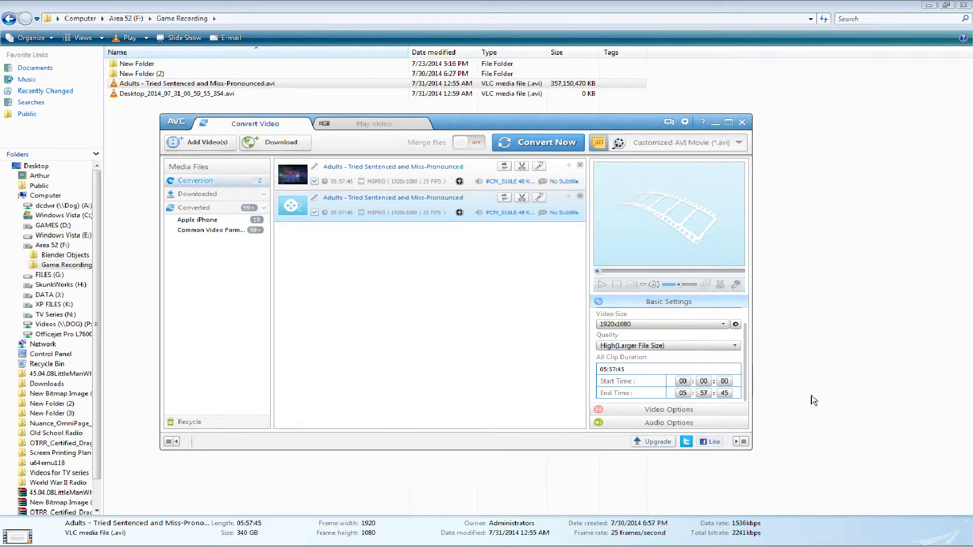
pyautogui.click(704, 382)
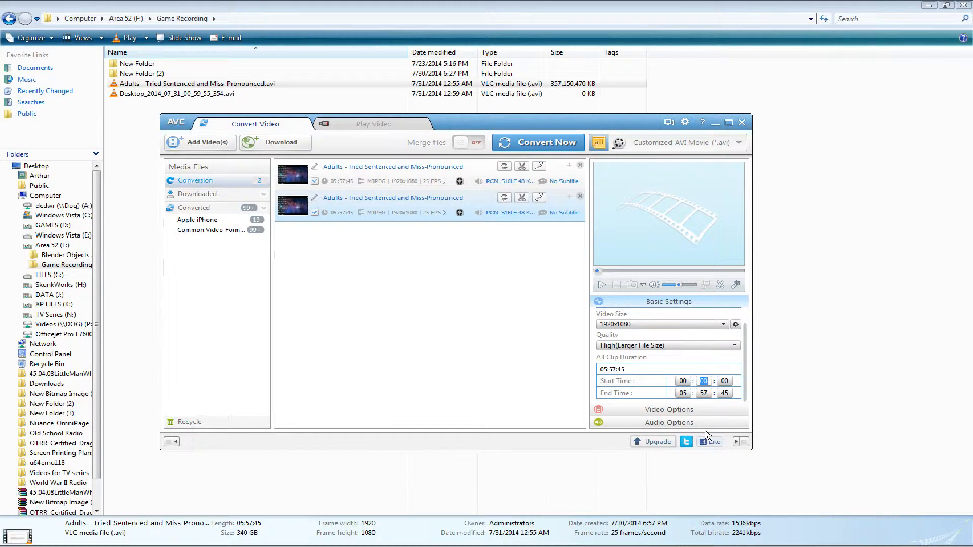
pyautogui.write('29')
pyautogui.click(723, 381)
pyautogui.click(687, 394)
pyautogui.write('1')
pyautogui.click(708, 394)
pyautogui.write('0')
pyautogui.click(728, 394)
pyautogui.write('0')
# Check the clip ranges of both entries and add a third copy of the same video to the conversion list
pyautogui.click(318, 338)
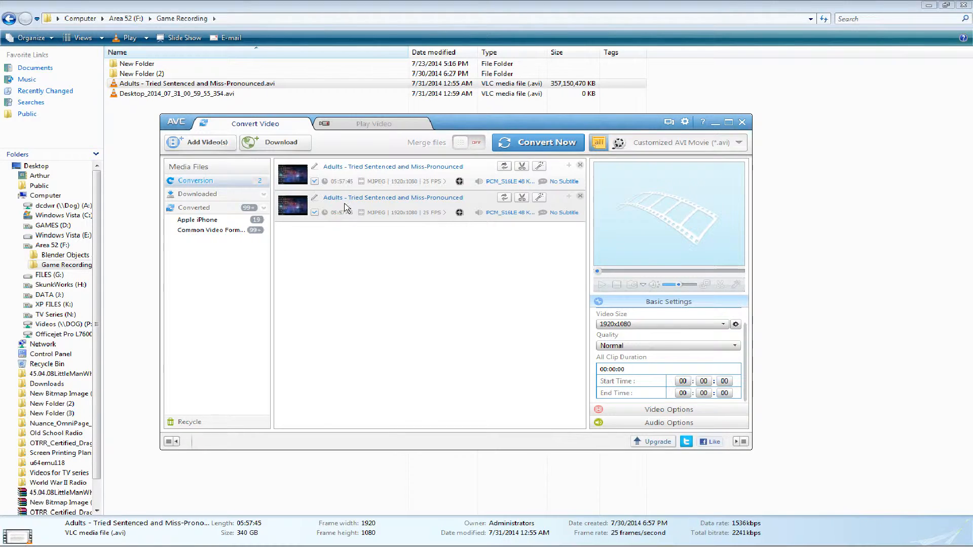
pyautogui.click(381, 176)
pyautogui.click(387, 209)
pyautogui.moveTo(137, 86); pyautogui.dragTo(367, 310)
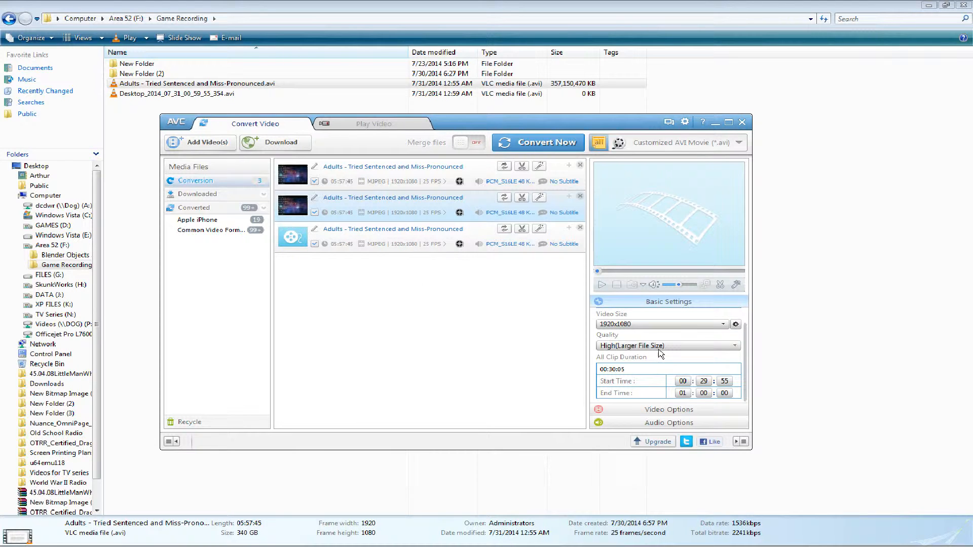
# Set the output video size to Original in the video options and return to the basic settings
pyautogui.click(647, 411)
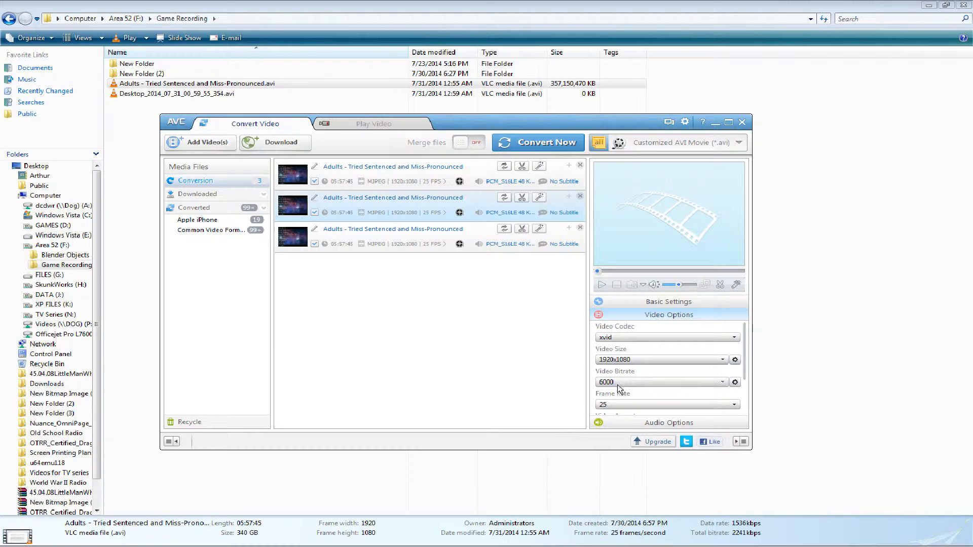
pyautogui.click(622, 361)
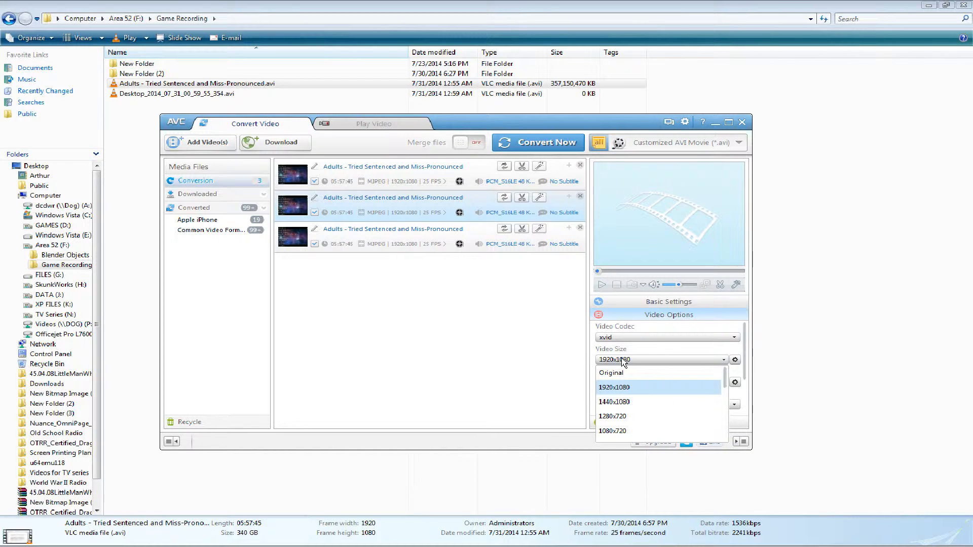
pyautogui.moveTo(710, 546)
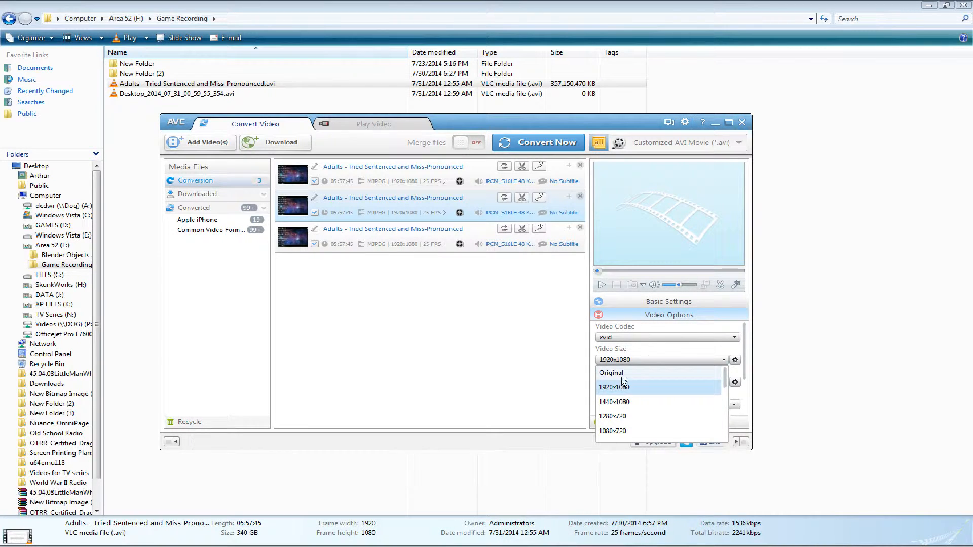
pyautogui.click(622, 375)
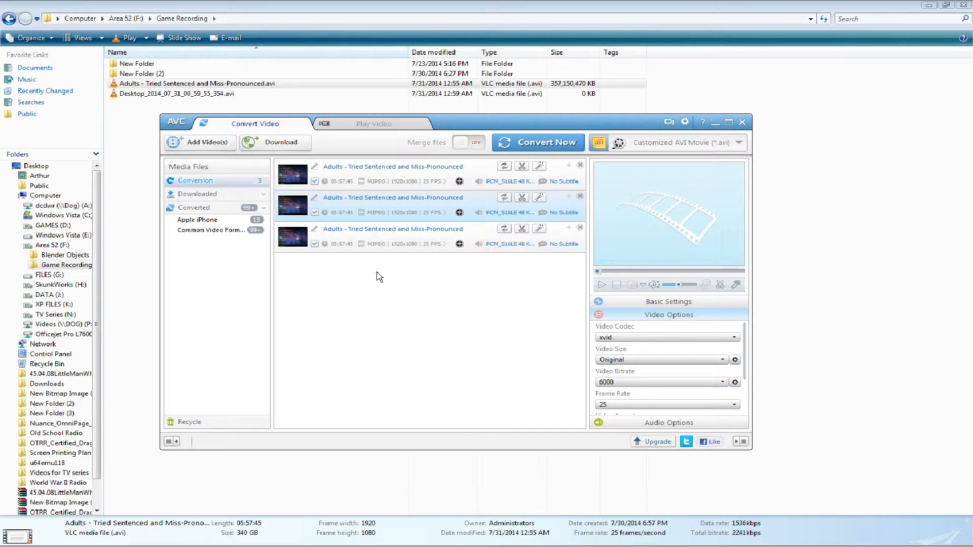
pyautogui.click(639, 303)
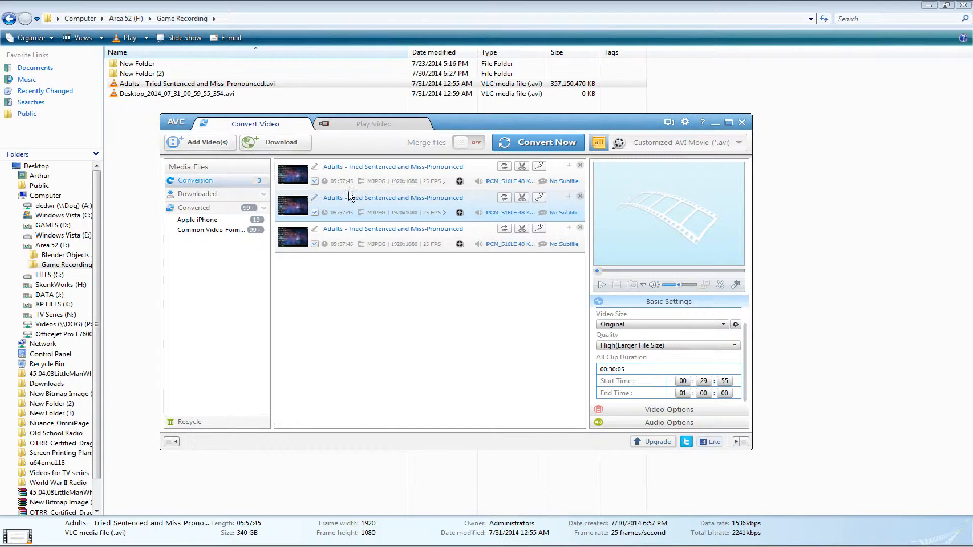
# Check the clip start and end times of the three entries in the conversion list
pyautogui.click(358, 237)
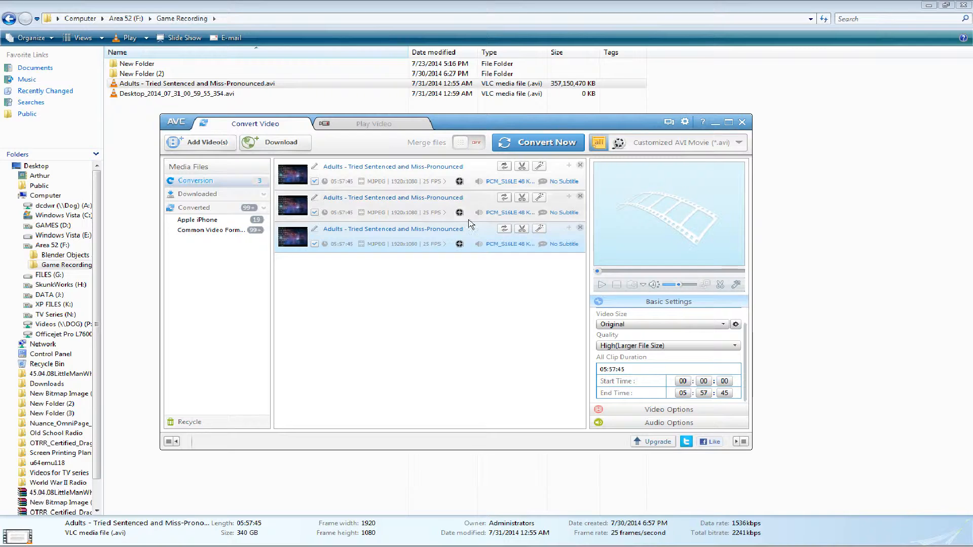
pyautogui.click(393, 178)
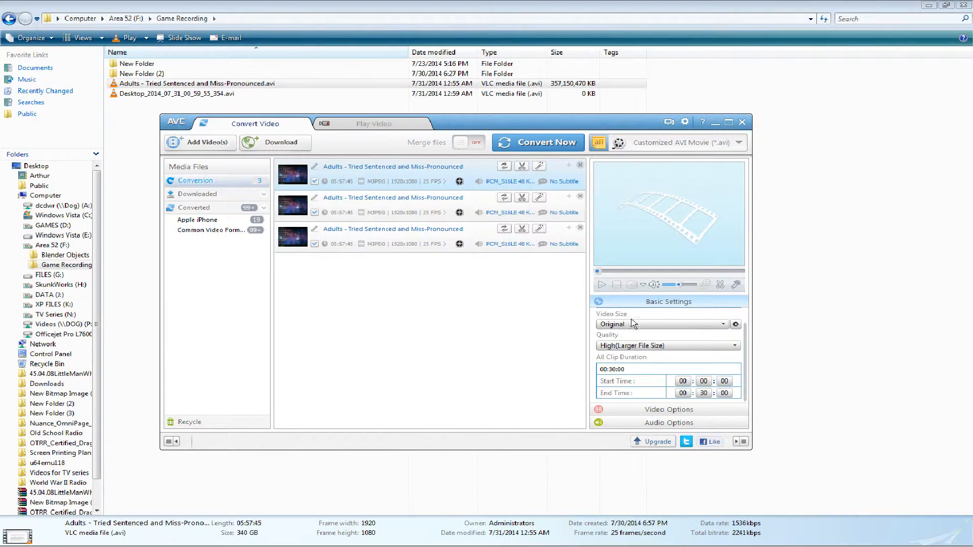
pyautogui.click(405, 207)
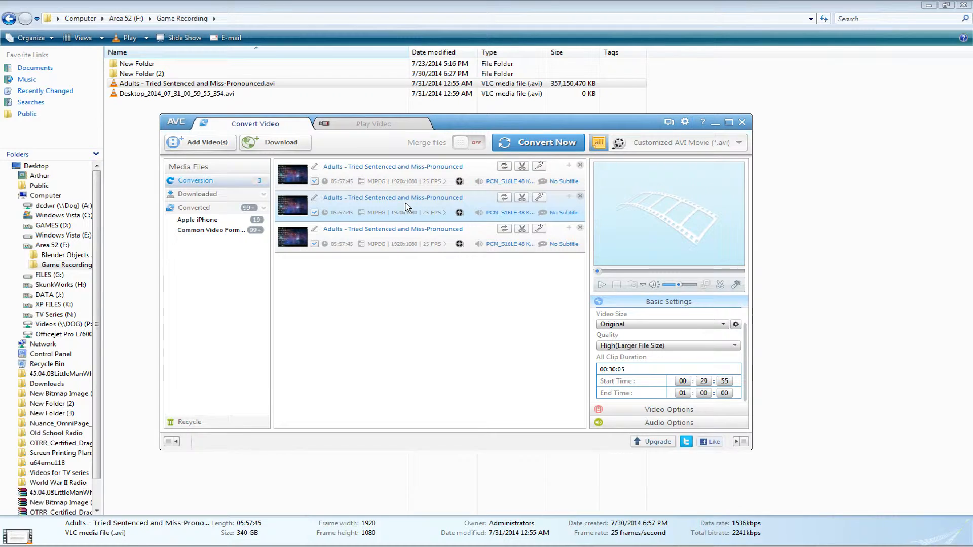
# Set the third entry's start time to 00:59:55 and end time to 01:30:00, and add a fourth copy of the same video
pyautogui.click(404, 240)
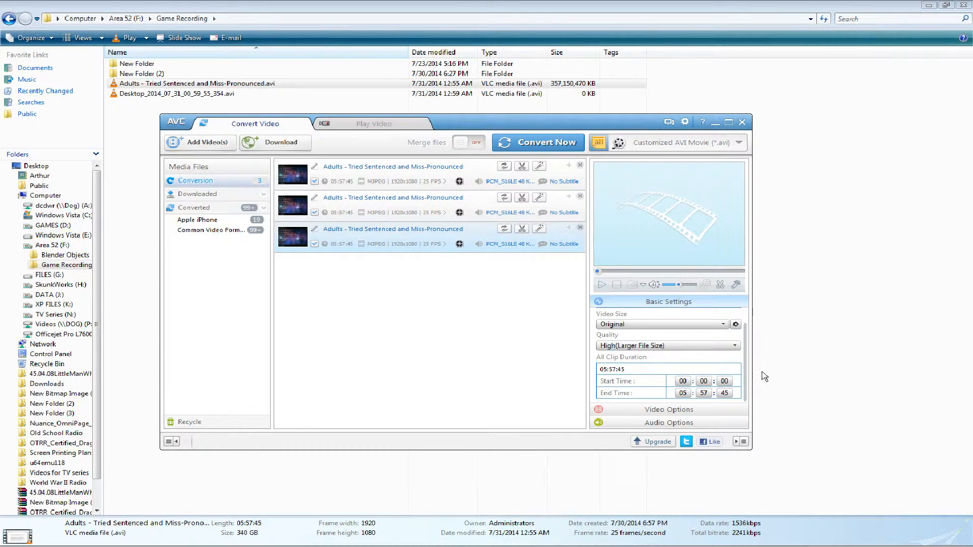
pyautogui.click(704, 382)
pyautogui.write('59')
pyautogui.click(725, 382)
pyautogui.write('55')
pyautogui.click(686, 394)
pyautogui.write('1')
pyautogui.click(706, 394)
pyautogui.write('30')
pyautogui.click(488, 377)
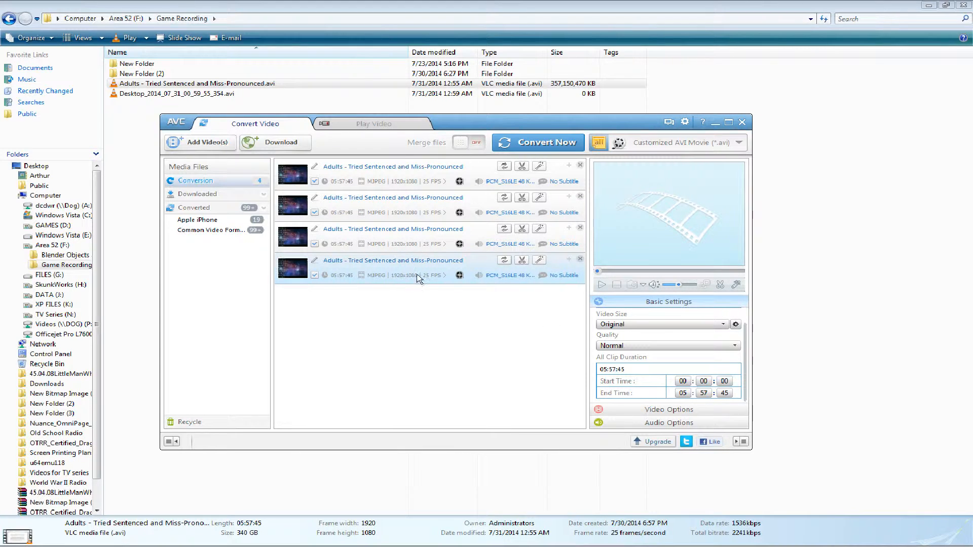
# Set the output video size to 1920x1080 from the first entry's basic settings
pyautogui.click(635, 327)
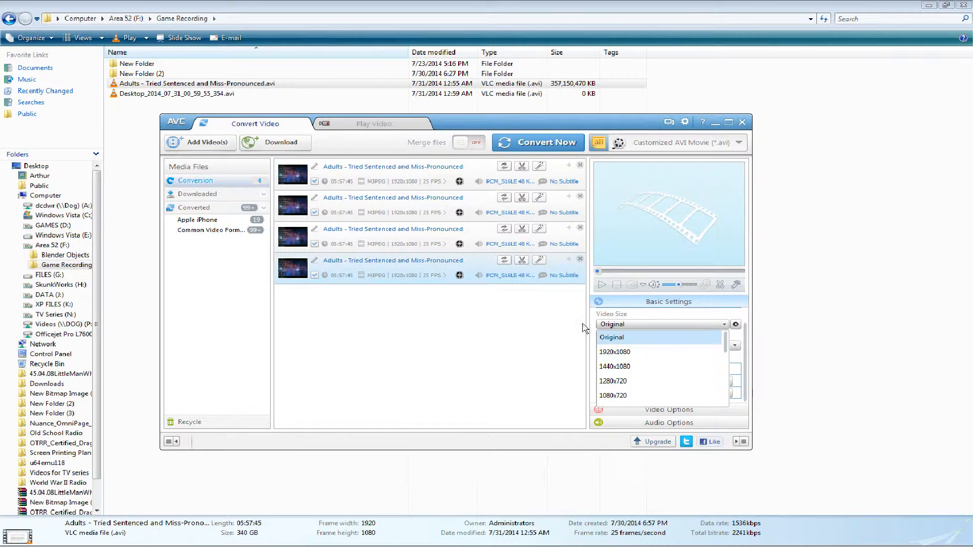
pyautogui.click(620, 337)
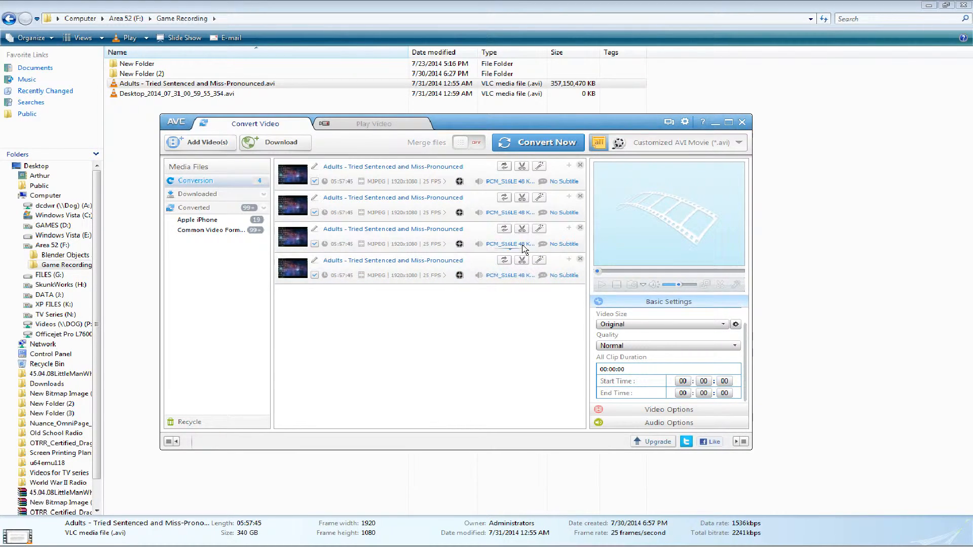
pyautogui.click(436, 229)
pyautogui.click(441, 178)
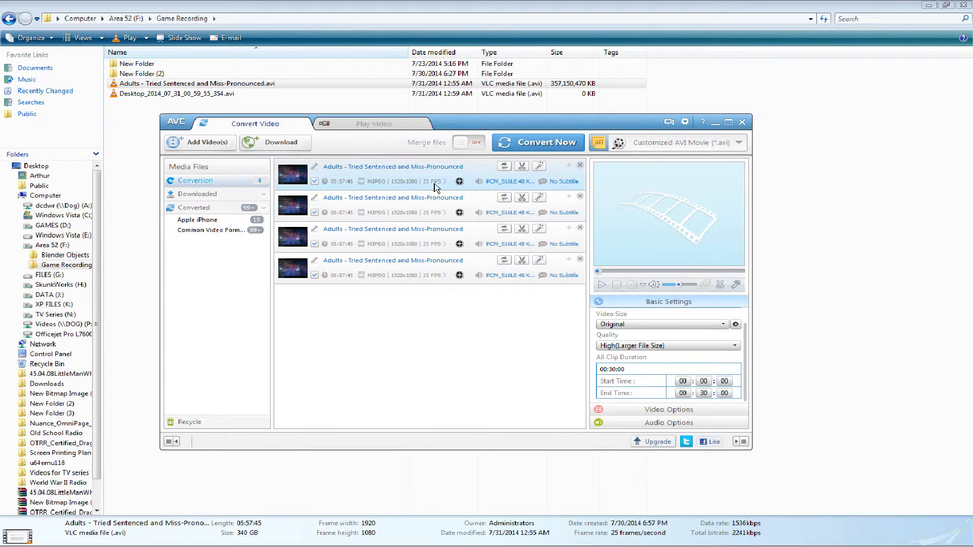
pyautogui.click(654, 324)
pyautogui.click(623, 347)
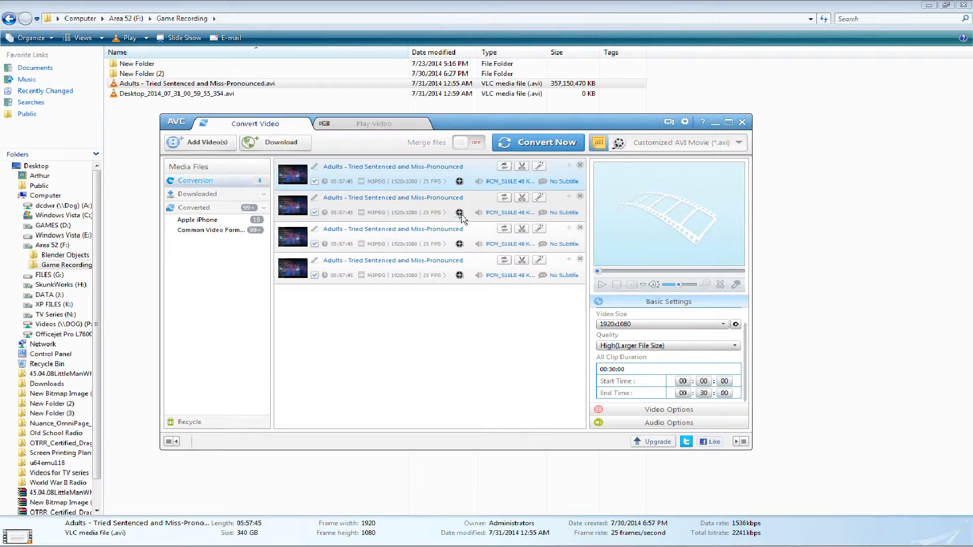
# Check the second and third entries, and set the fourth entry's quality to High(Larger File Size)
pyautogui.click(412, 205)
pyautogui.click(406, 231)
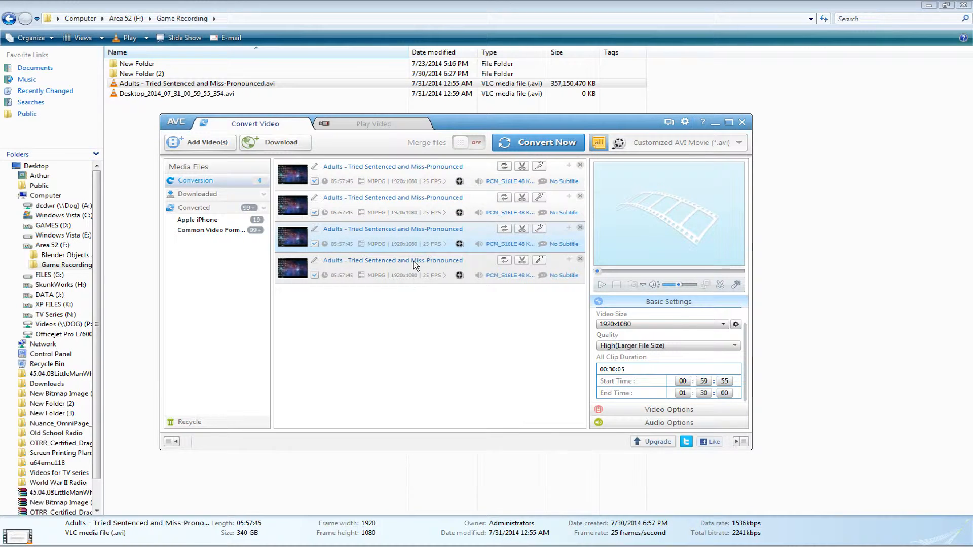
pyautogui.click(414, 265)
pyautogui.click(627, 347)
pyautogui.click(627, 383)
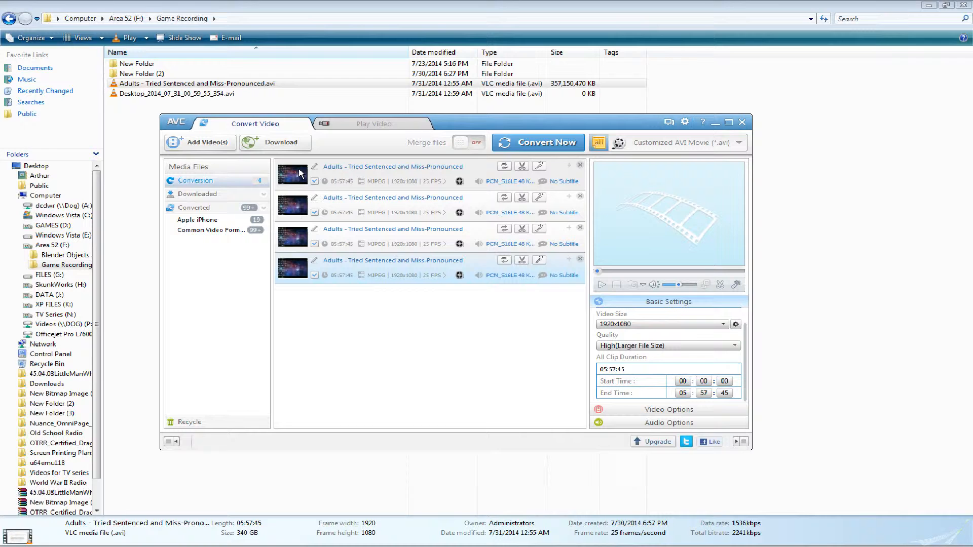
# Compare the clip ranges, video size and quality of the second, third and fourth entries
pyautogui.click(405, 191)
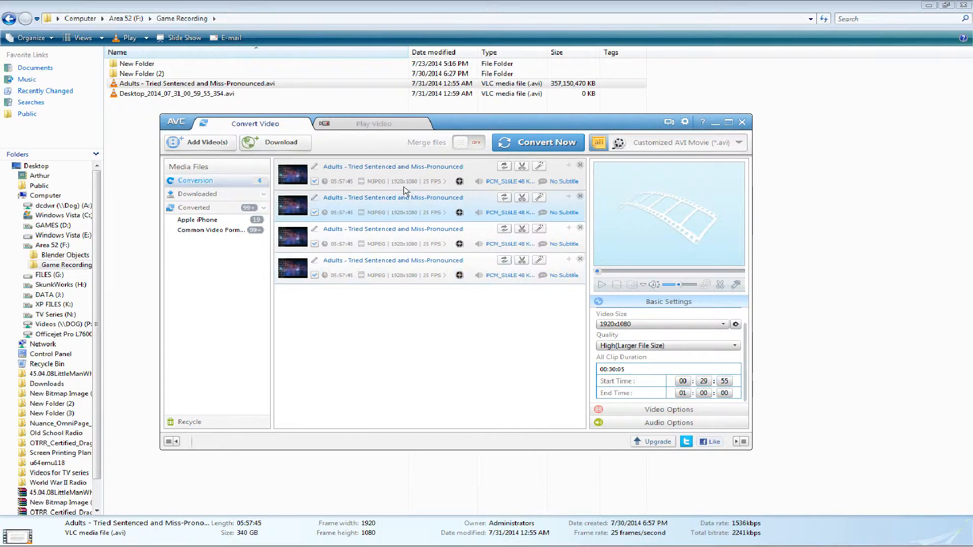
pyautogui.click(395, 240)
pyautogui.click(397, 259)
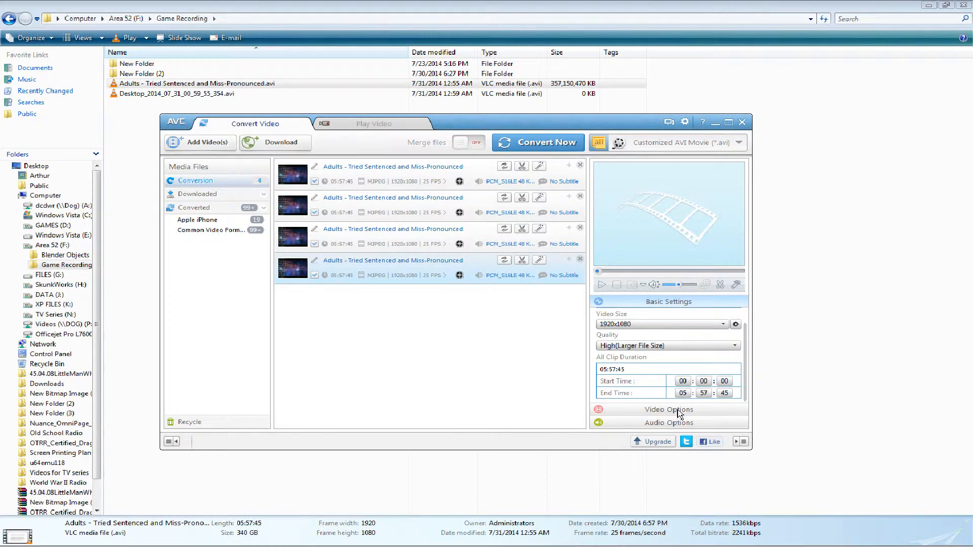
pyautogui.click(400, 234)
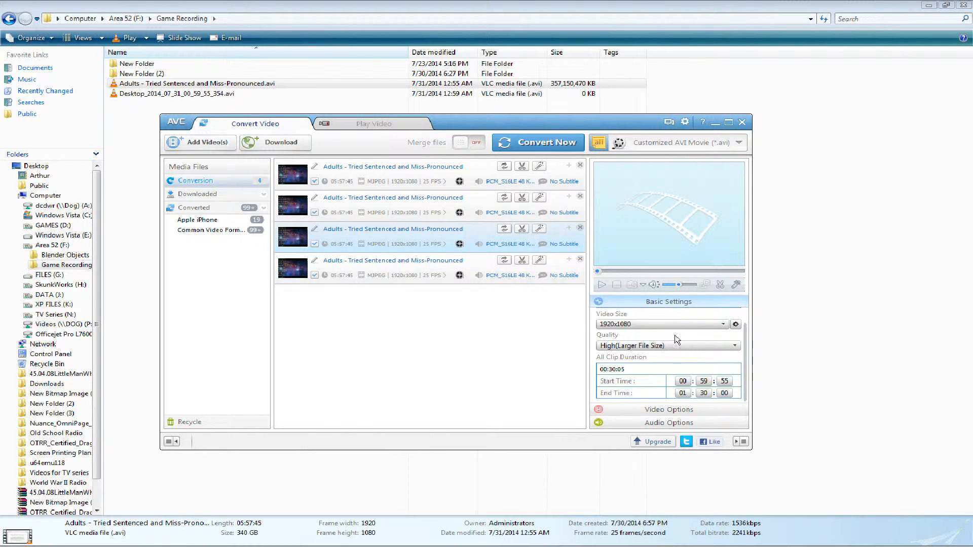
# Examine the preset video sizes and the custom width and height fields, and dismiss them without applying a new size
pyautogui.click(735, 325)
pyautogui.click(720, 325)
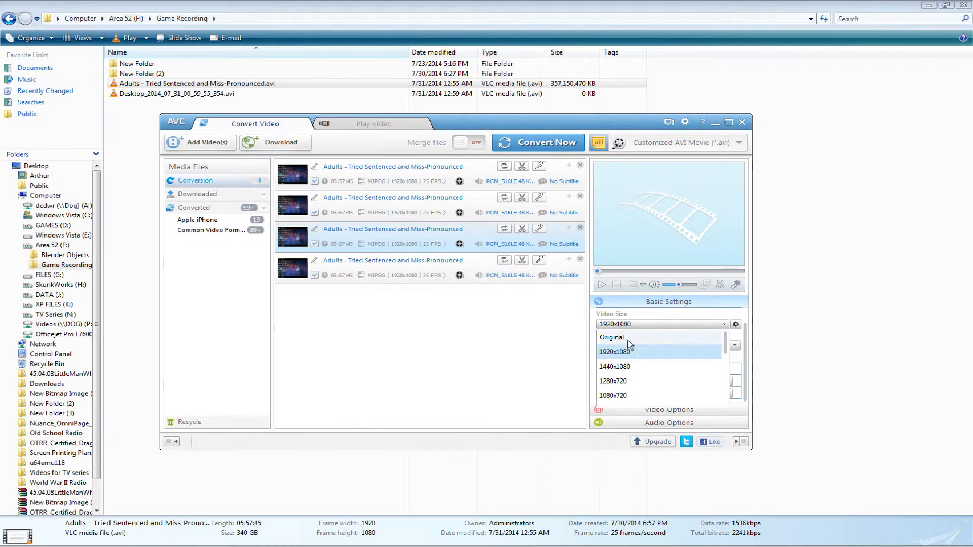
pyautogui.click(737, 328)
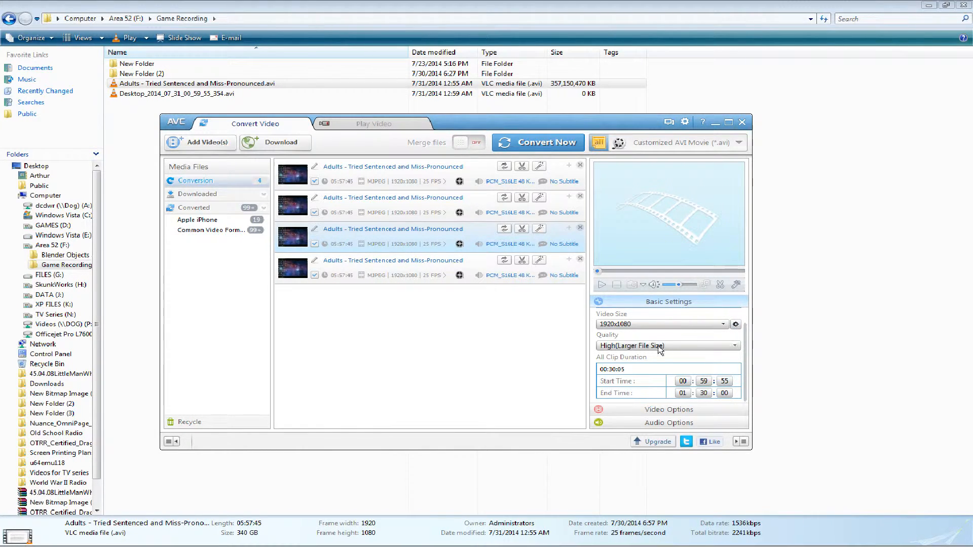
pyautogui.scroll(1, 742, 329)
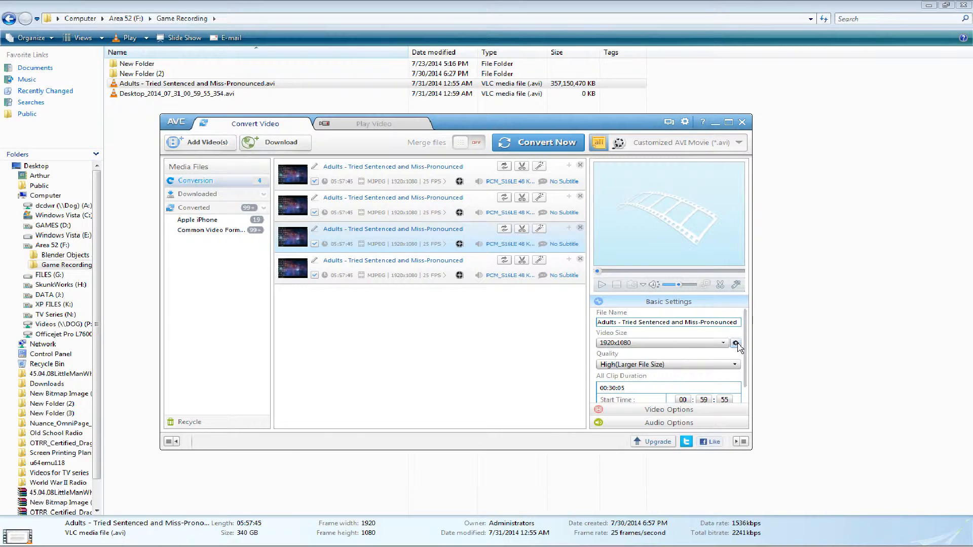
pyautogui.click(736, 343)
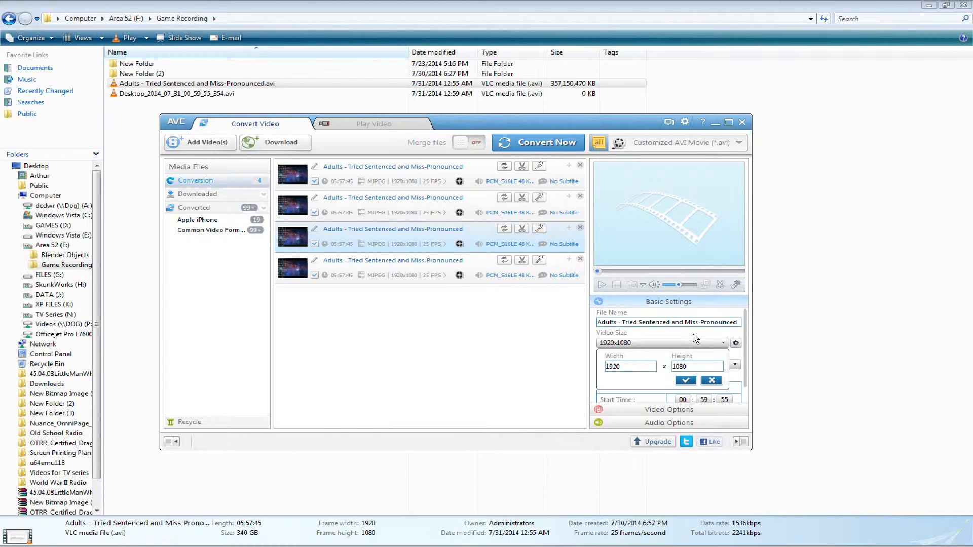
pyautogui.click(660, 344)
pyautogui.click(639, 371)
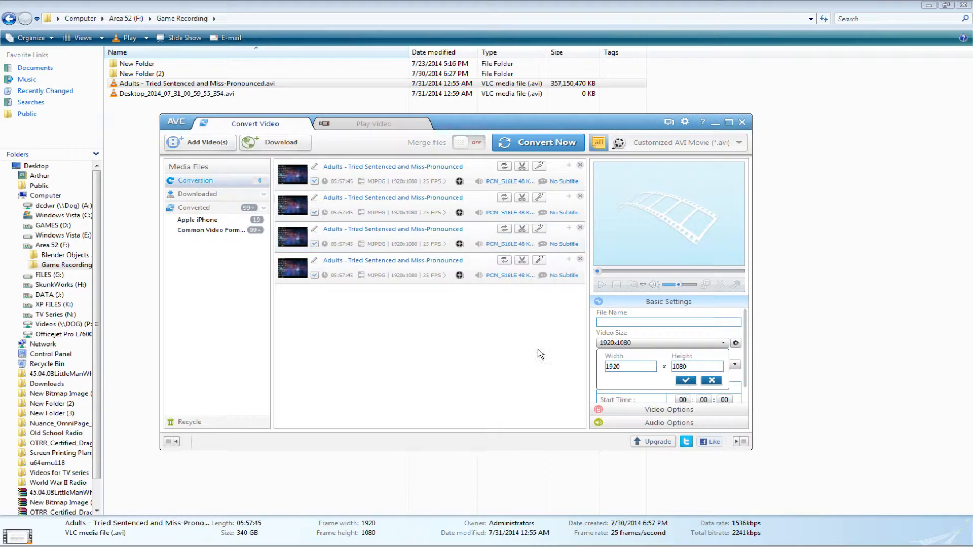
pyautogui.click(714, 382)
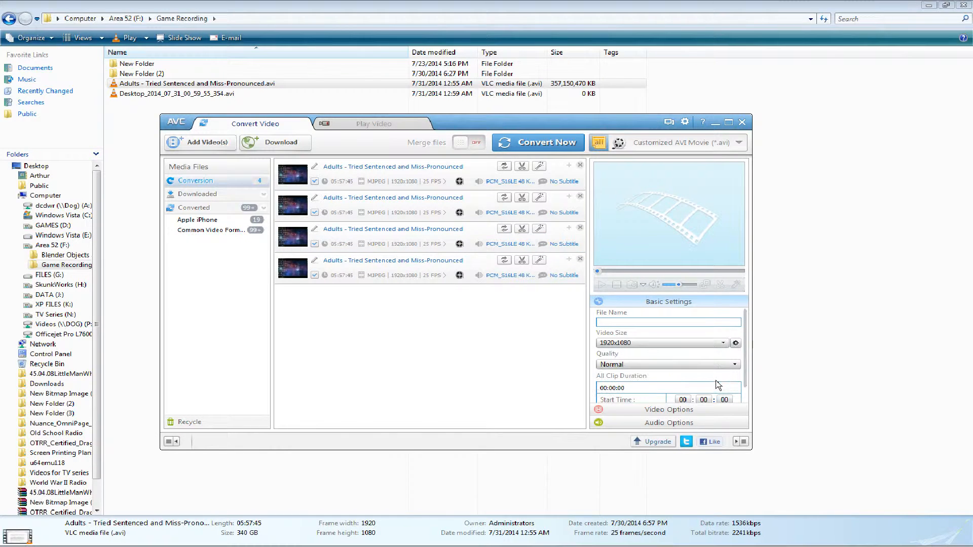
# With no entry selected, set the quality to High(Larger File Size) and the video codec to xvid, and select the third entry
pyautogui.click(612, 363)
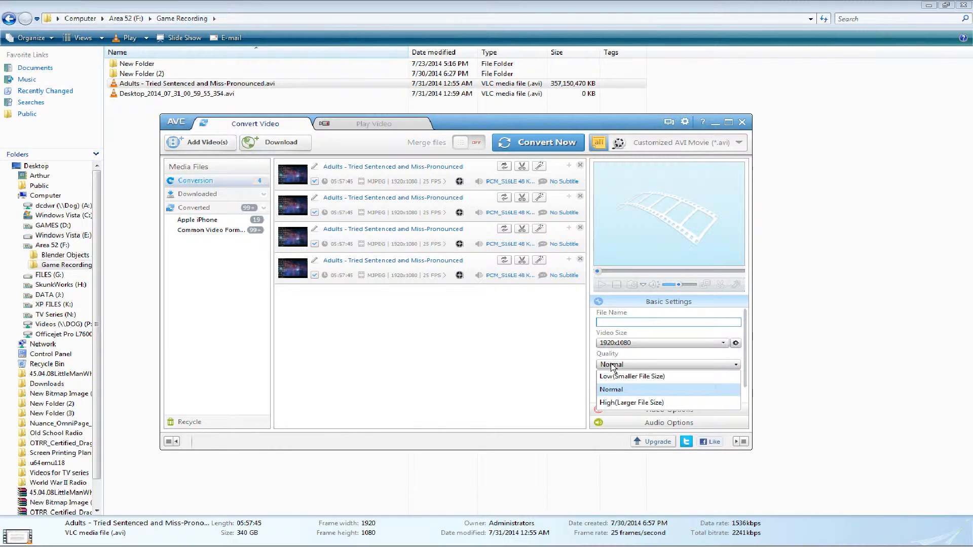
pyautogui.click(618, 401)
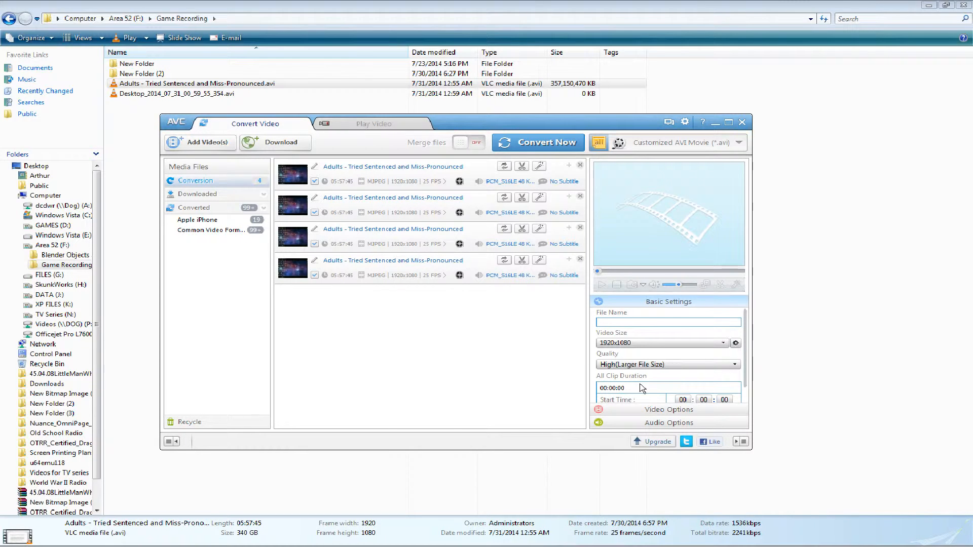
pyautogui.moveTo(745, 380); pyautogui.dragTo(746, 402)
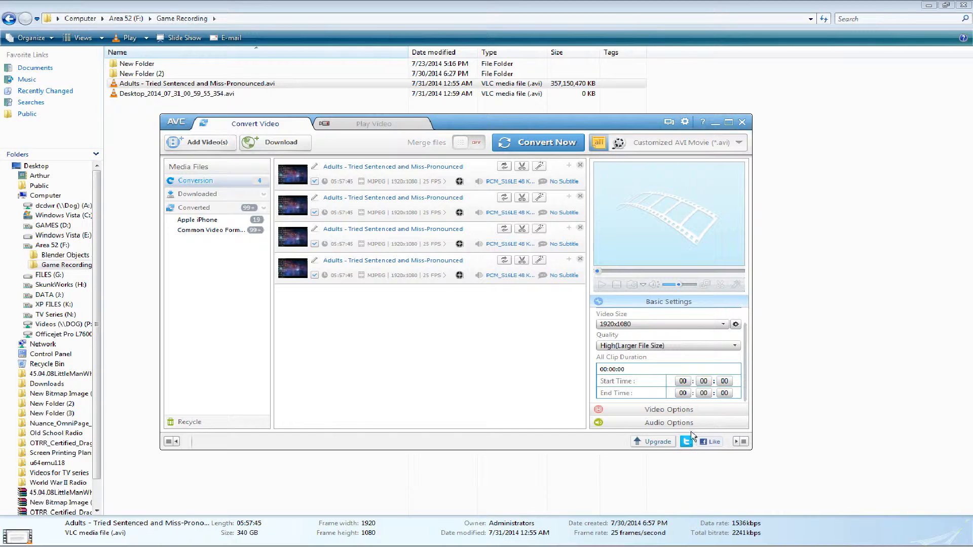
pyautogui.click(683, 410)
pyautogui.moveTo(743, 355); pyautogui.dragTo(750, 332)
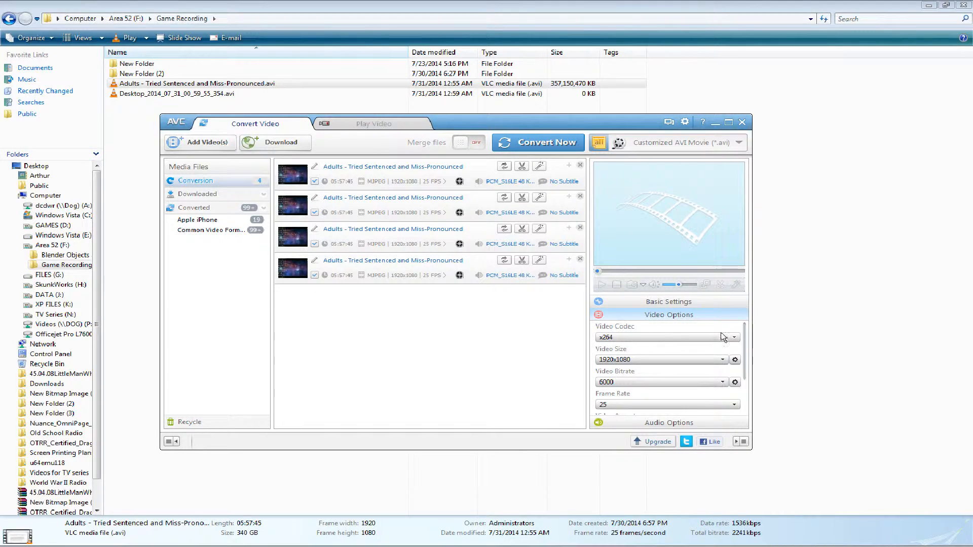
pyautogui.click(612, 337)
pyautogui.click(607, 368)
pyautogui.click(371, 248)
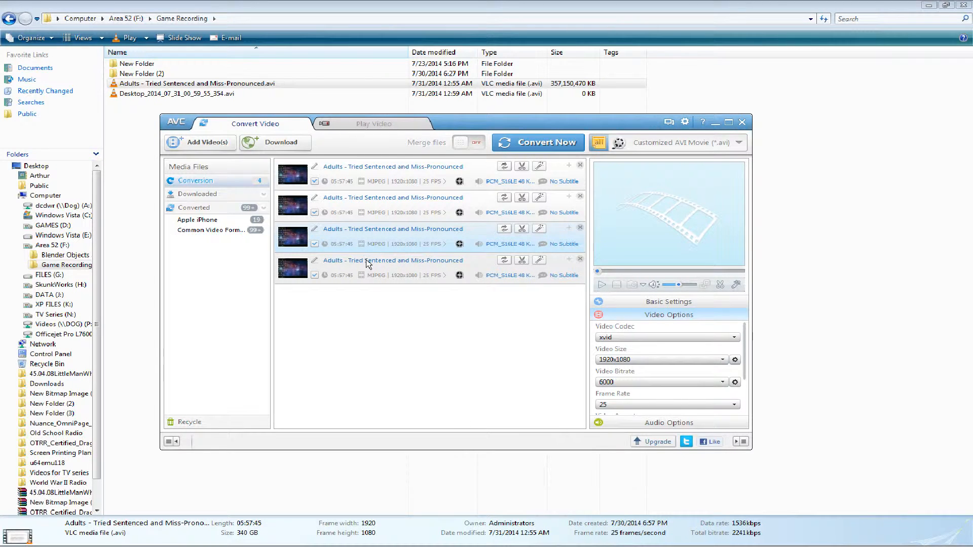
# View the computer's system properties to examine the processor and memory, close them, and select the fourth entry in the converter
pyautogui.click(18, 527)
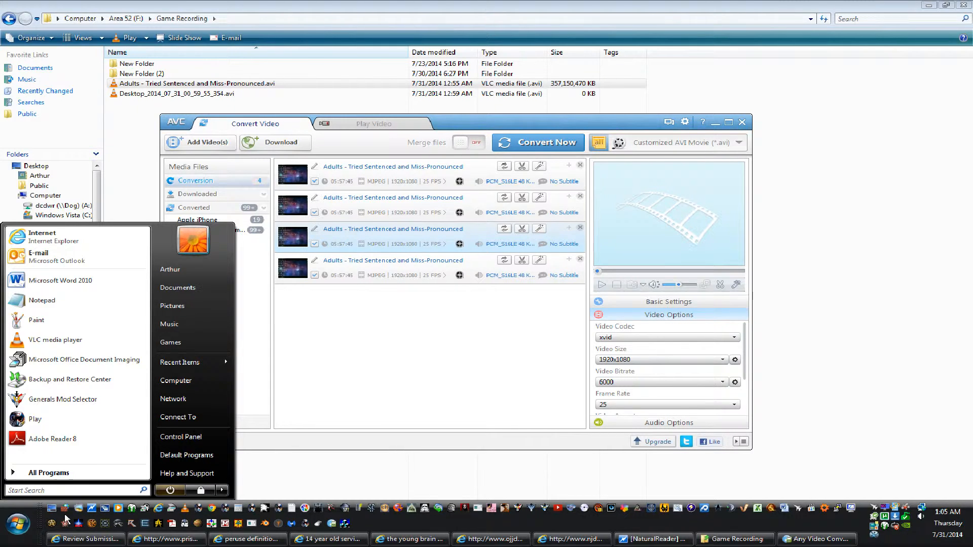
pyautogui.rightClick(178, 384)
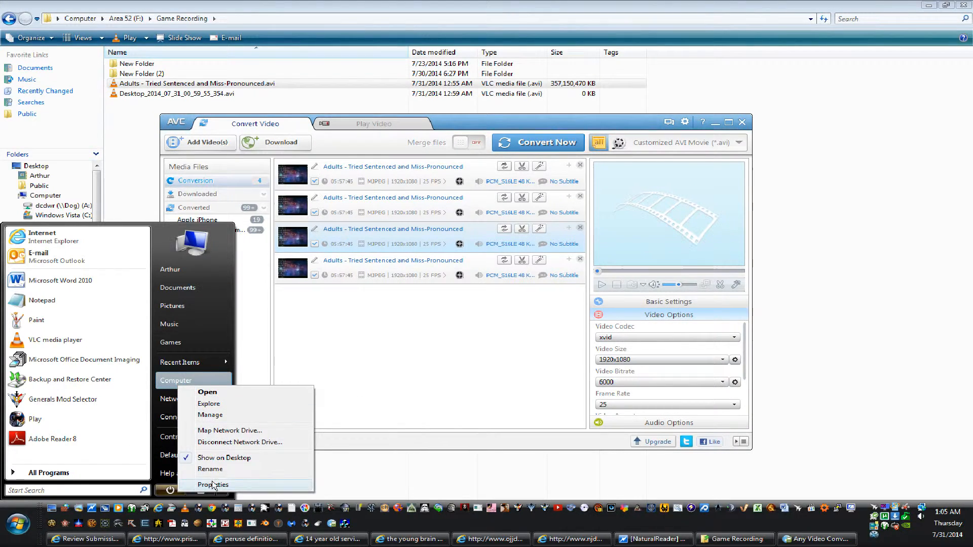
pyautogui.click(214, 486)
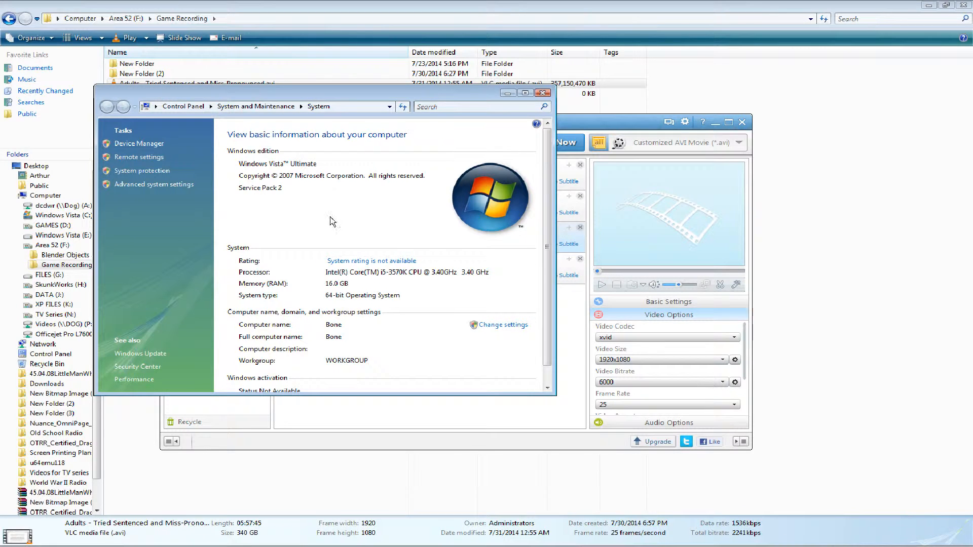
pyautogui.click(543, 93)
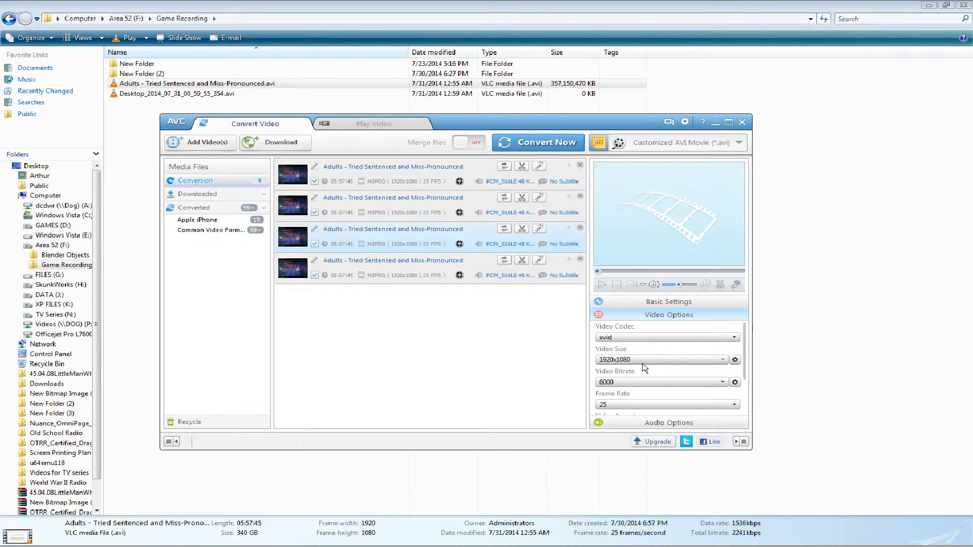
pyautogui.click(428, 262)
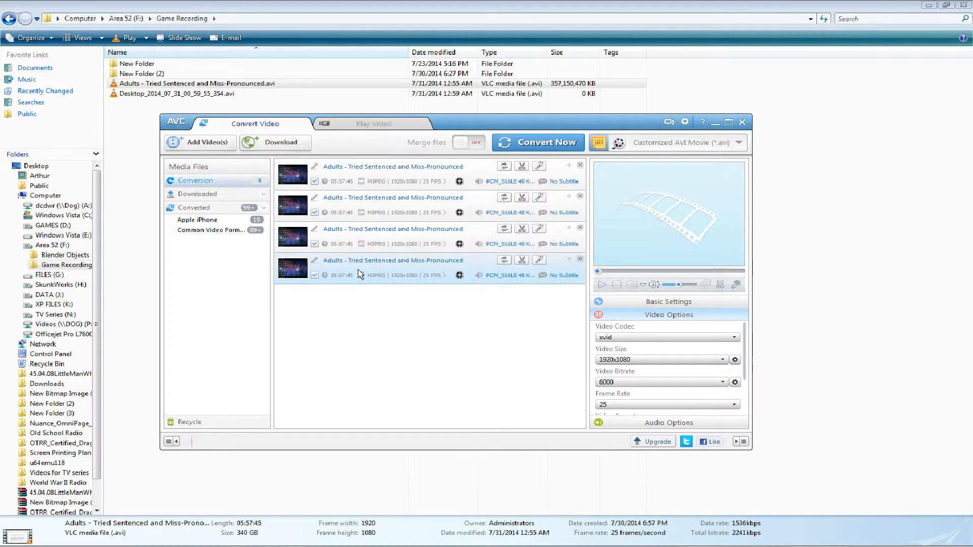
# Turn on file merging for the queued entries, and turn it off again
pyautogui.click(341, 180)
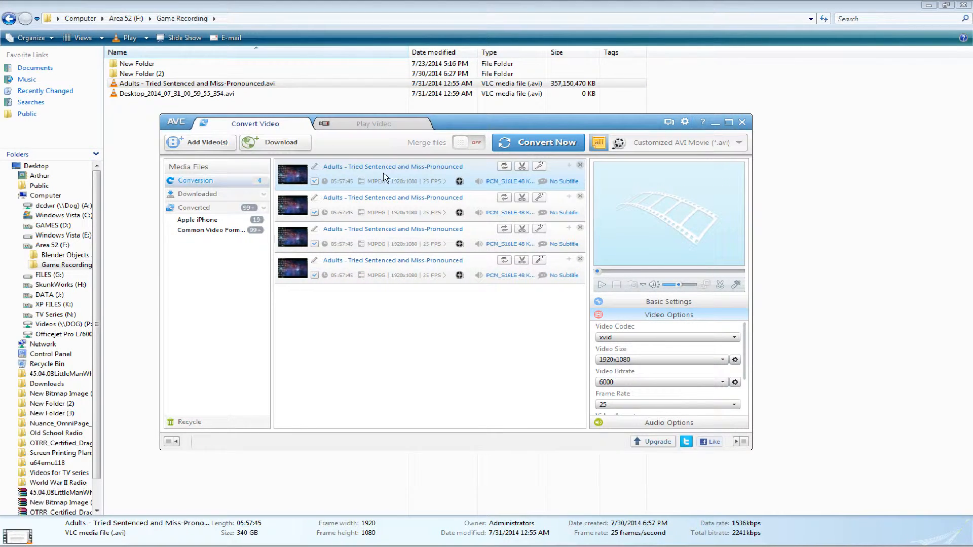
pyautogui.click(448, 246)
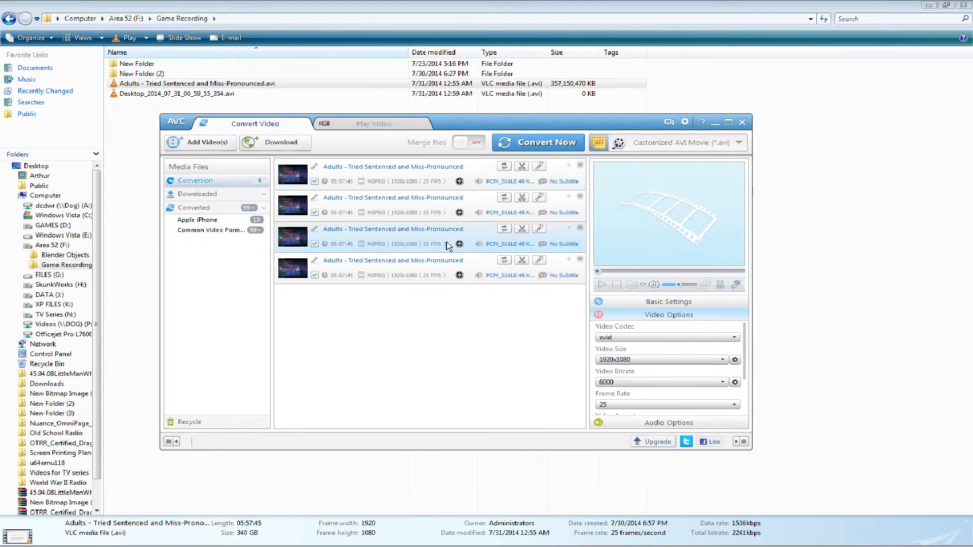
pyautogui.click(444, 262)
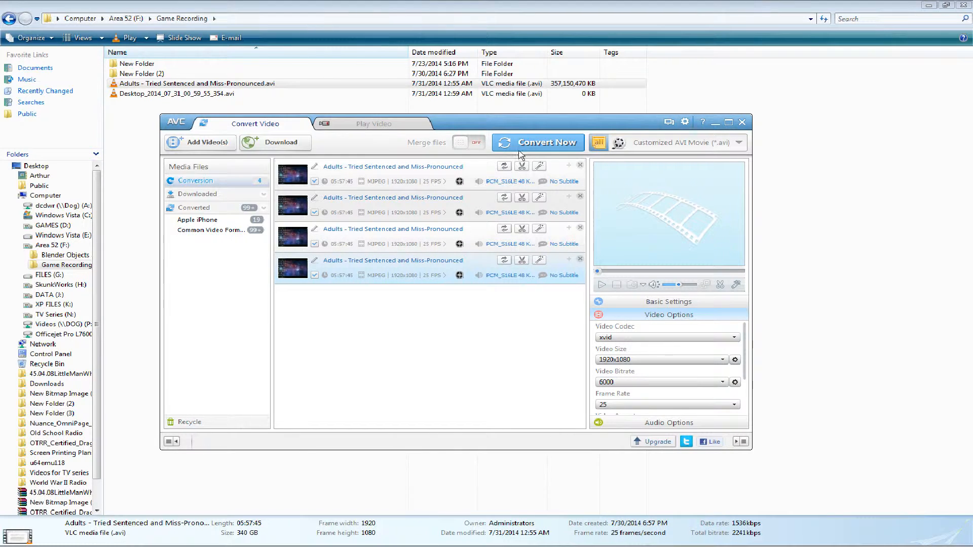
pyautogui.click(468, 144)
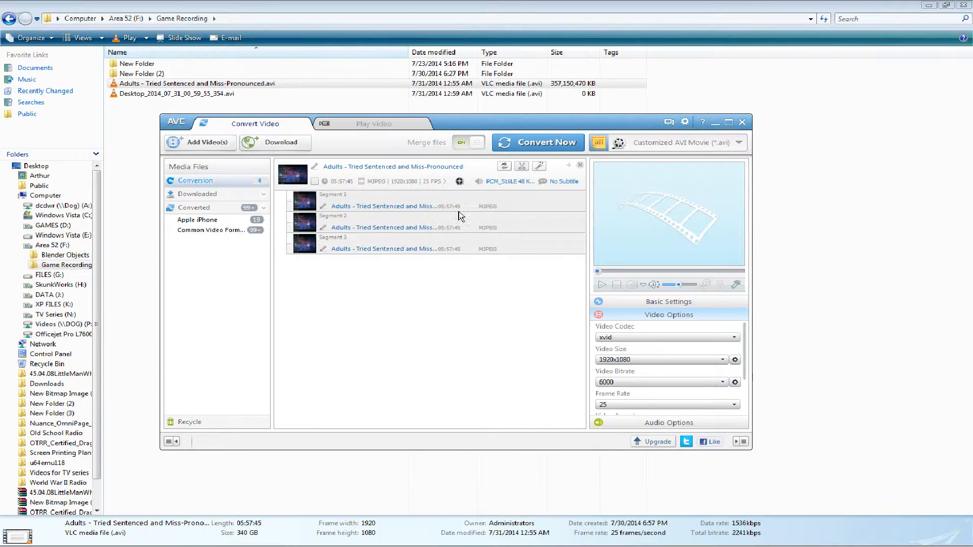
pyautogui.click(480, 144)
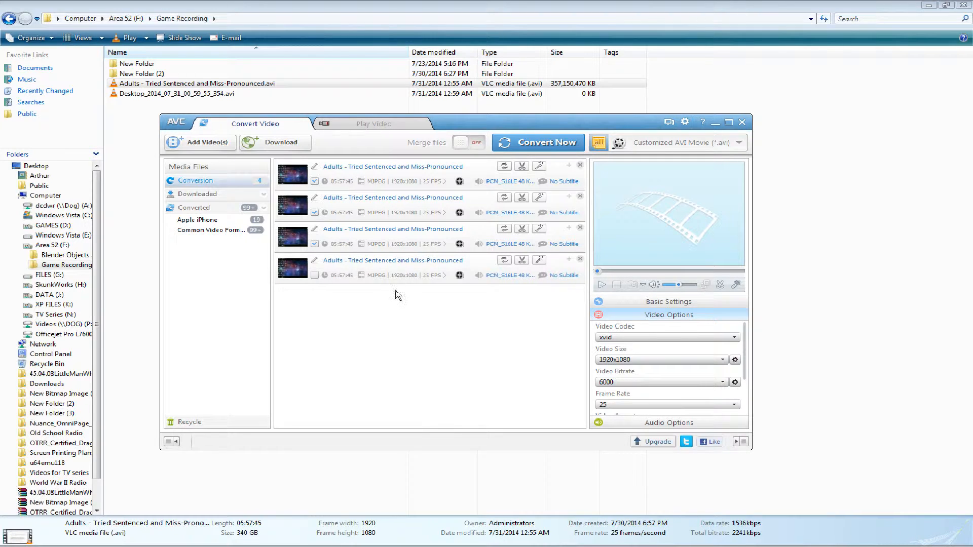
# Clip a segment from 00:00:01 to 00:54:45 out of the fourth entry
pyautogui.click(522, 260)
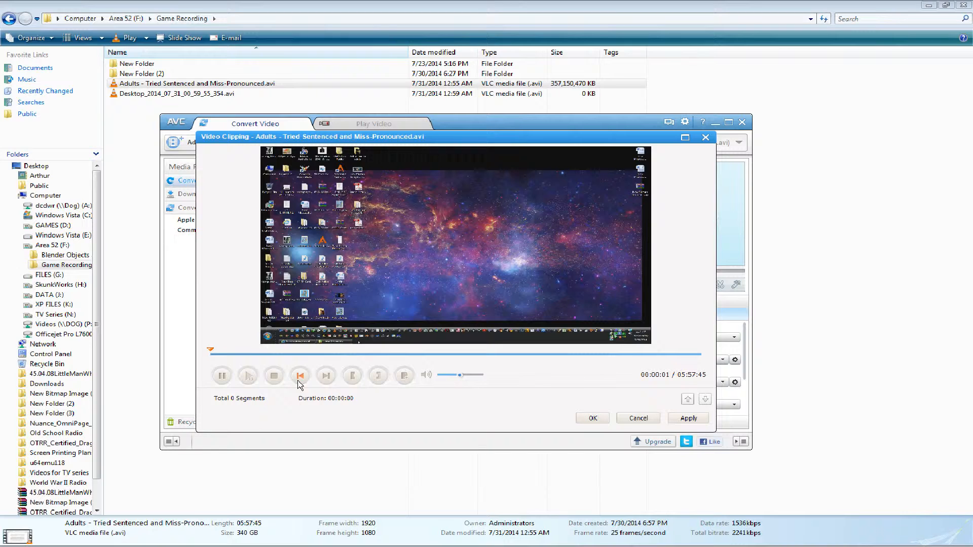
pyautogui.click(354, 376)
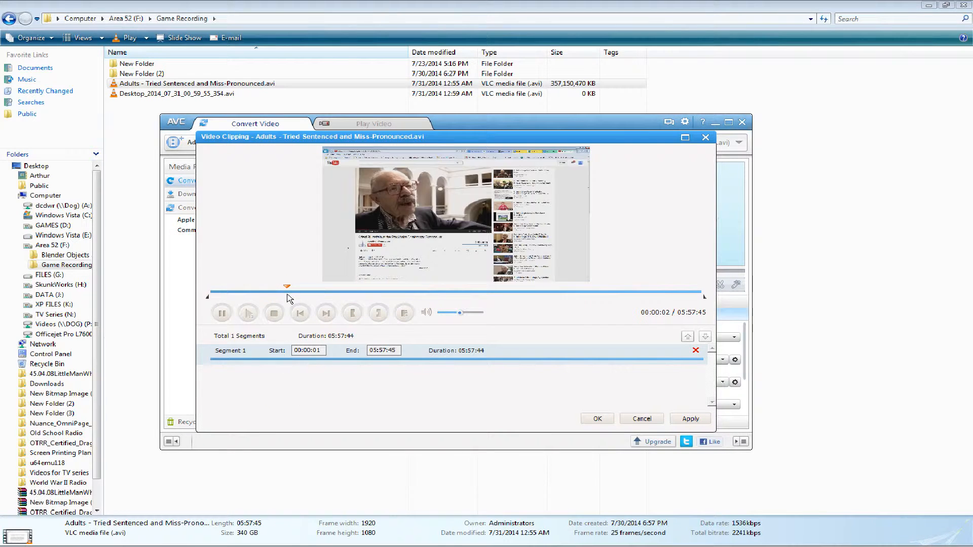
pyautogui.click(326, 313)
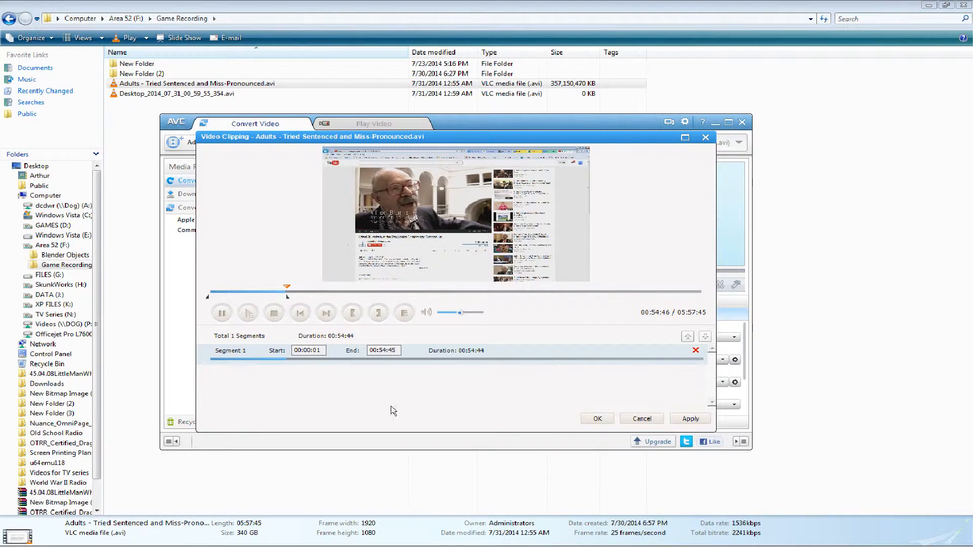
pyautogui.click(598, 418)
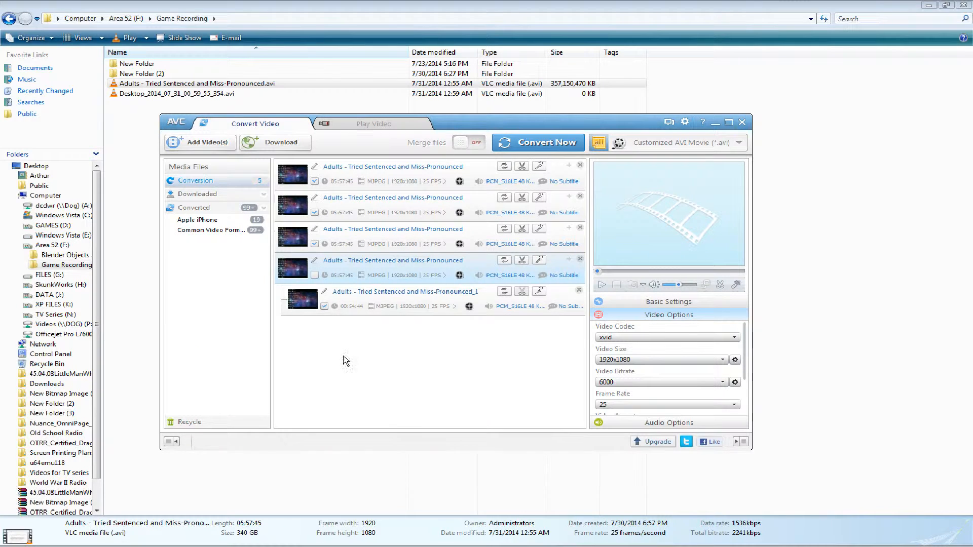
# Include the fourth entry in the conversion again and remove the clipped segment beneath it
pyautogui.click(314, 277)
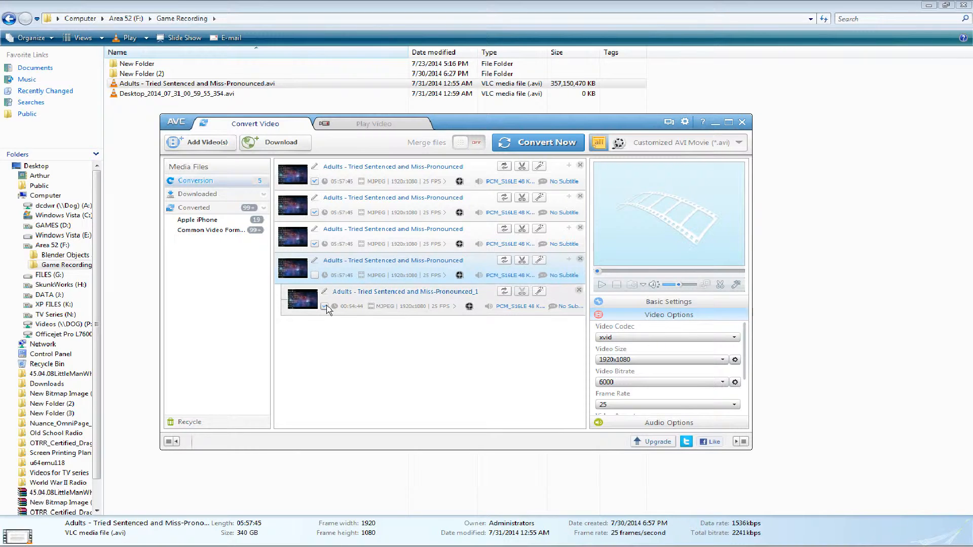
pyautogui.click(315, 275)
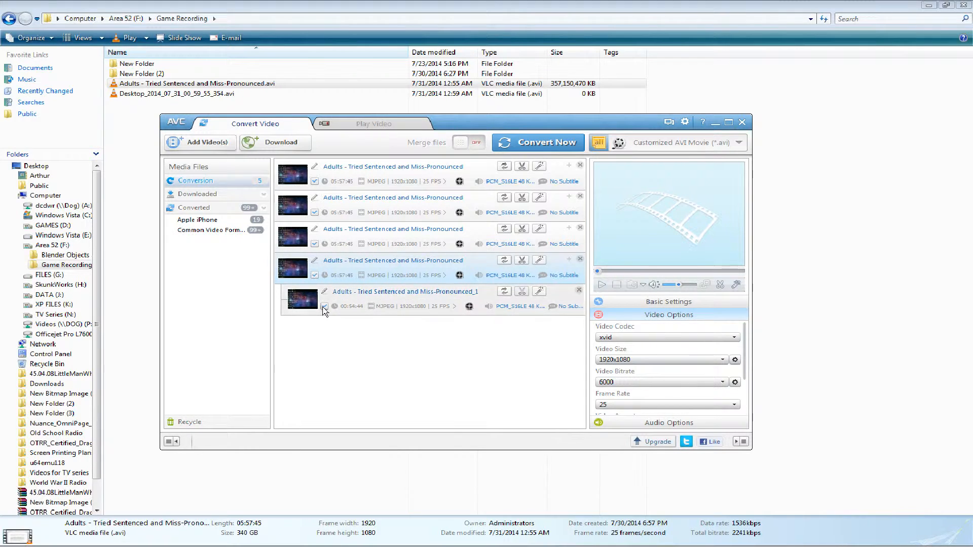
pyautogui.click(579, 291)
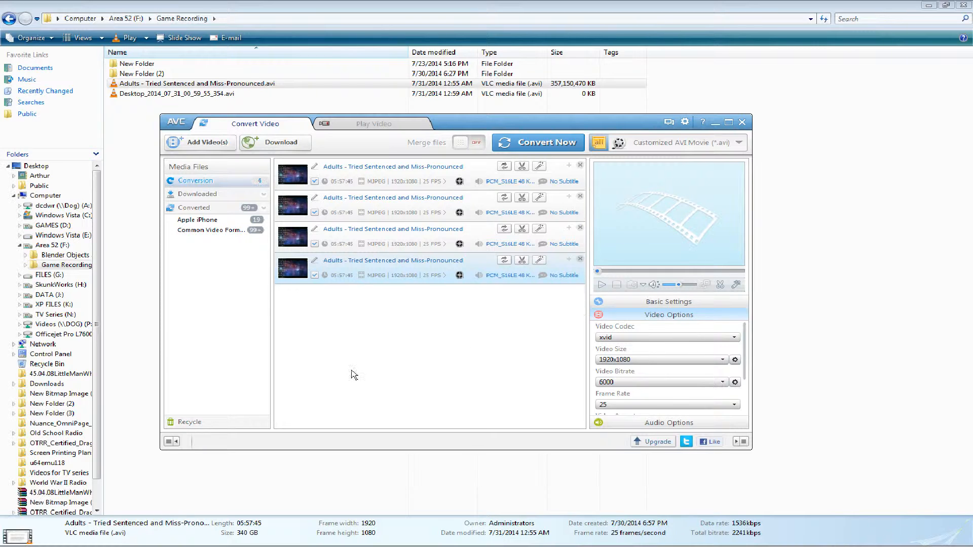
# Compare the clip ranges of the third and fourth entries in the basic settings
pyautogui.click(428, 234)
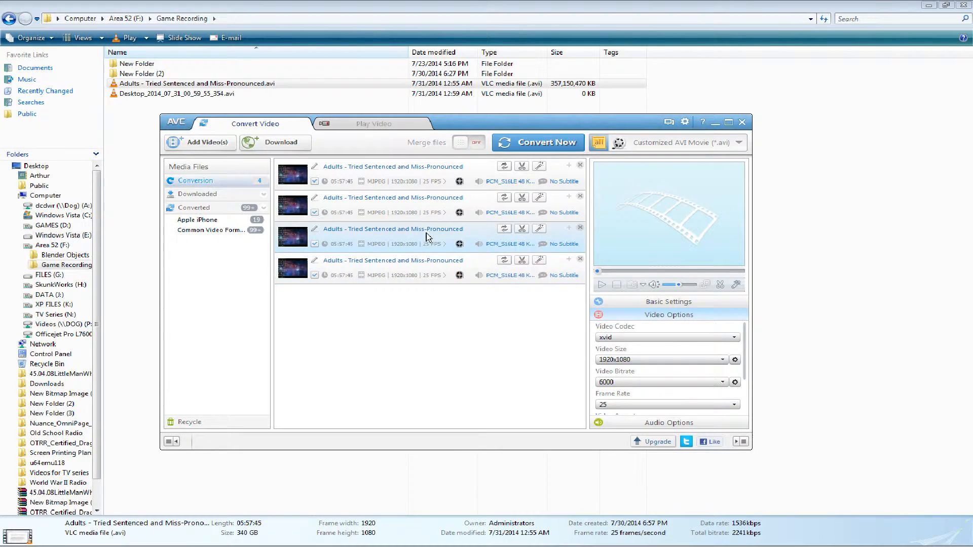
pyautogui.click(445, 269)
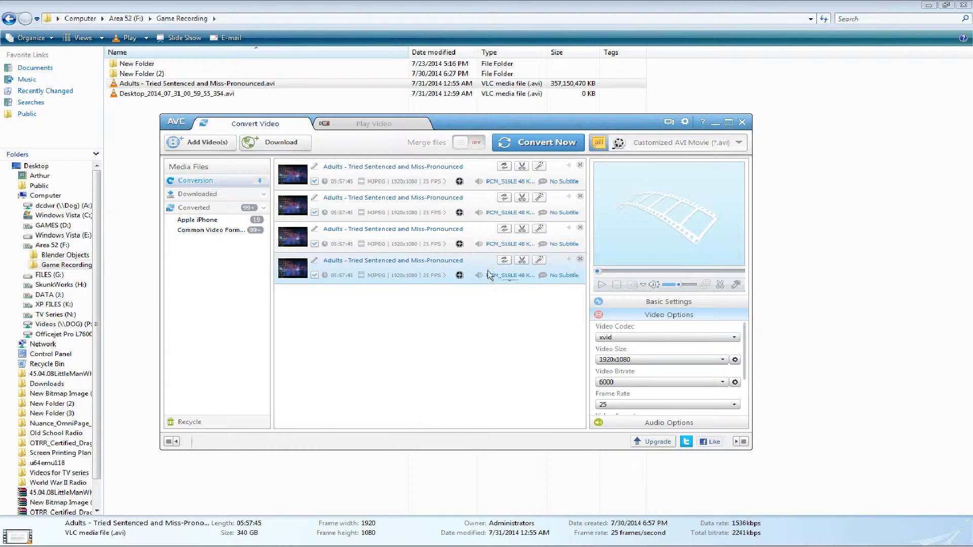
pyautogui.moveTo(745, 339)
pyautogui.mouseDown()
pyautogui.moveTo(745, 377)
pyautogui.moveTo(748, 330)
pyautogui.mouseUp()
pyautogui.click(676, 303)
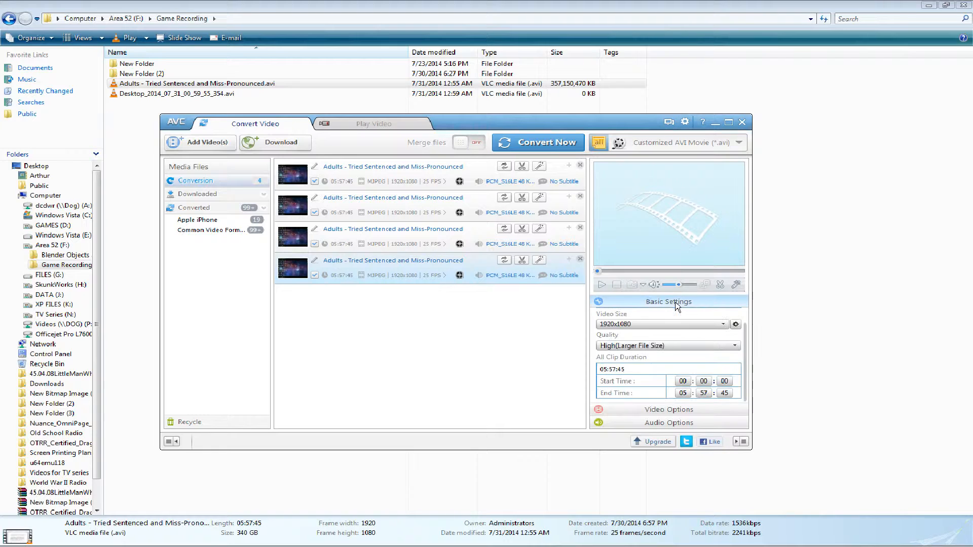
pyautogui.click(407, 234)
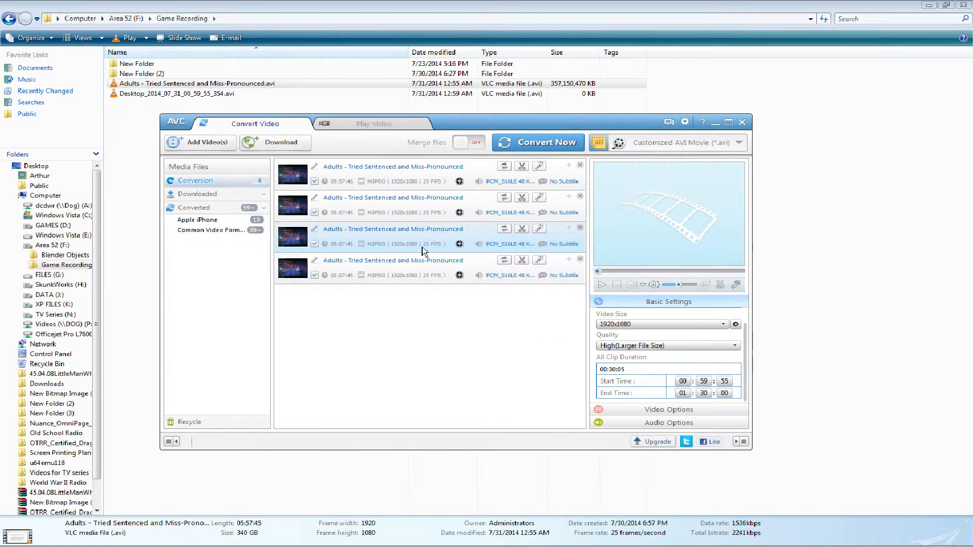
# Set the fourth entry's clip start time to 01:29:55
pyautogui.click(428, 266)
pyautogui.click(684, 382)
pyautogui.write('01')
pyautogui.click(705, 386)
pyautogui.write('29 : 55')
# Set the fourth entry's clip end time to 02:00:00 and compare its range with the third entry's
pyautogui.click(686, 399)
pyautogui.write('02')
pyautogui.click(704, 393)
pyautogui.write('0')
pyautogui.click(724, 395)
pyautogui.write('0')
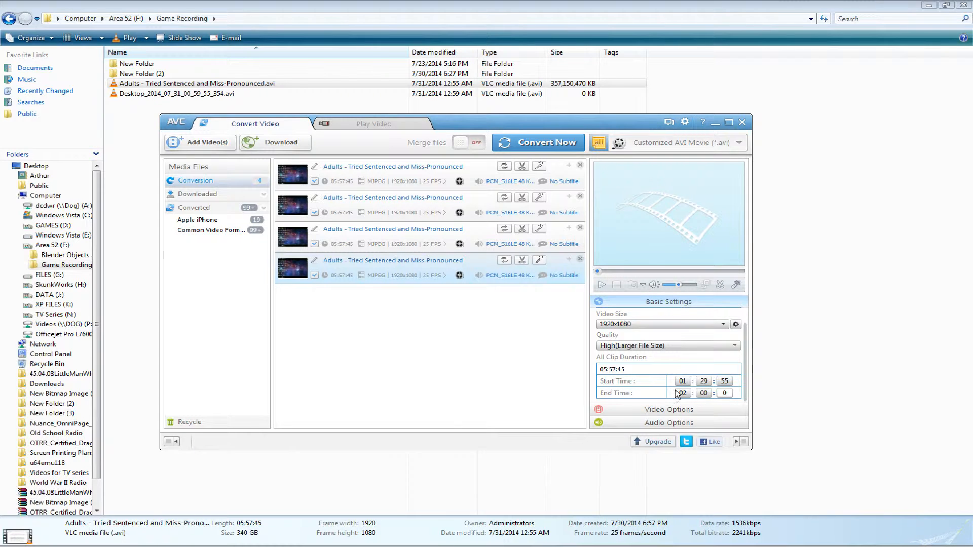
pyautogui.click(534, 382)
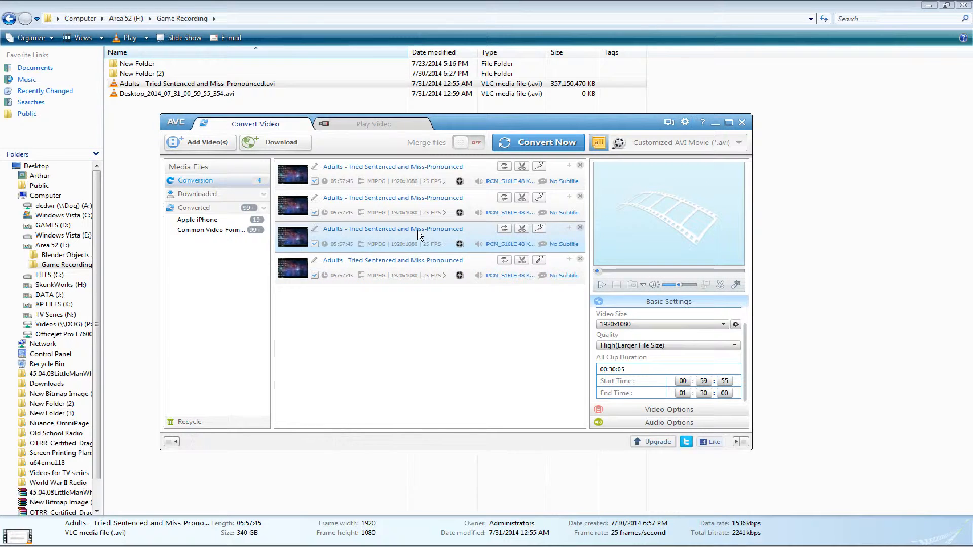
pyautogui.click(416, 271)
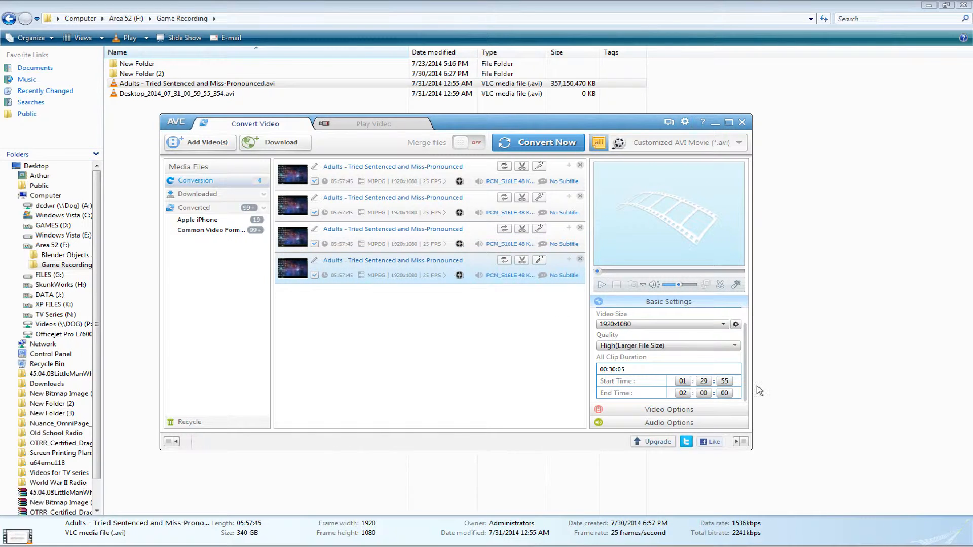
pyautogui.click(684, 394)
pyautogui.press('Tab')
pyautogui.click(687, 395)
pyautogui.write('1')
pyautogui.click(705, 395)
pyautogui.click(688, 383)
pyautogui.moveTo(689, 380); pyautogui.dragTo(676, 389)
pyautogui.click(429, 268)
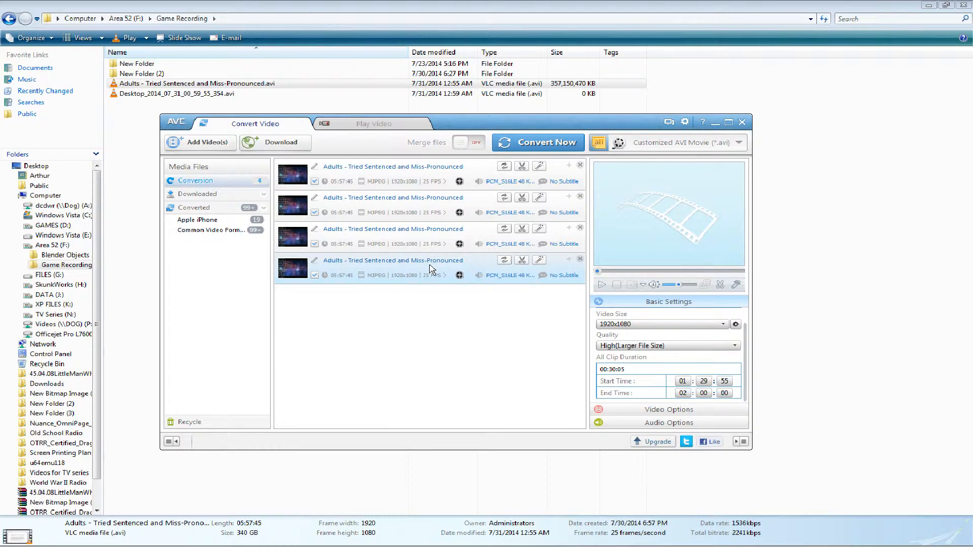
pyautogui.click(684, 382)
# Add the long recording again as a fifth entry and set its clip start time to 01:59:55
pyautogui.moveTo(147, 84); pyautogui.dragTo(361, 330)
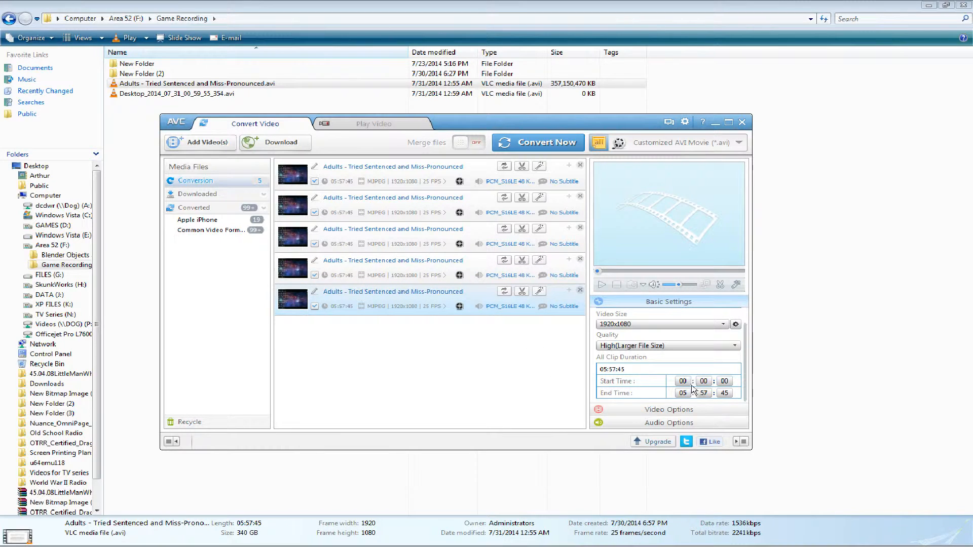
pyautogui.click(452, 263)
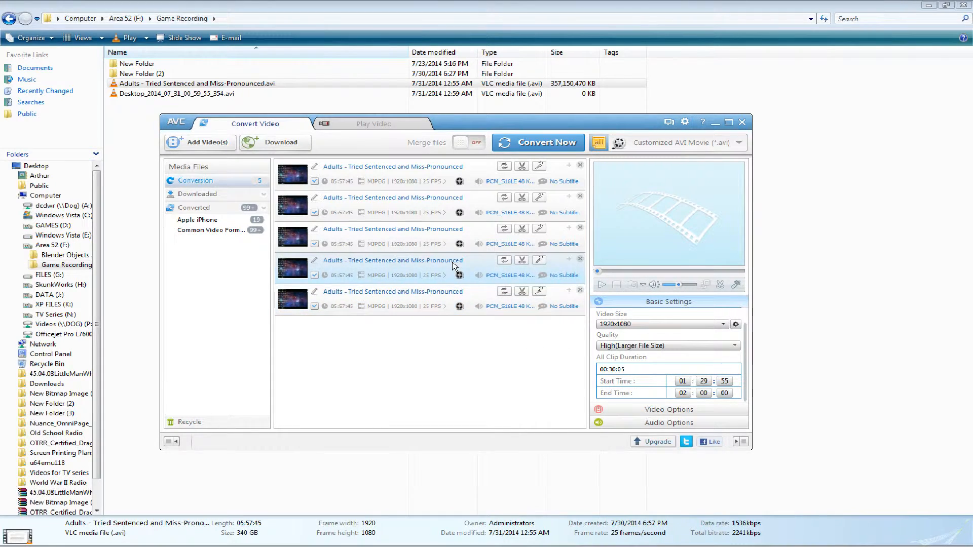
pyautogui.click(470, 293)
pyautogui.click(689, 383)
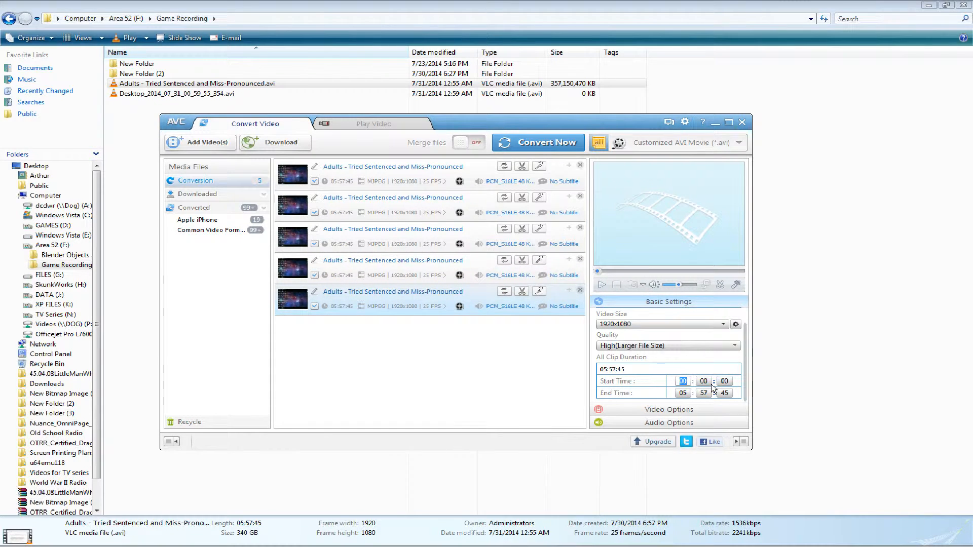
pyautogui.write('1')
pyautogui.click(709, 384)
pyautogui.write('59')
pyautogui.click(729, 384)
pyautogui.write('55')
# Set the fifth entry's clip end time to 02:30:00 and reselect the entry to check its range
pyautogui.press('Tab')
pyautogui.write('2')
pyautogui.press('Tab')
pyautogui.write('5')
pyautogui.write('30')
pyautogui.click(724, 393)
pyautogui.write('00')
pyautogui.click(442, 394)
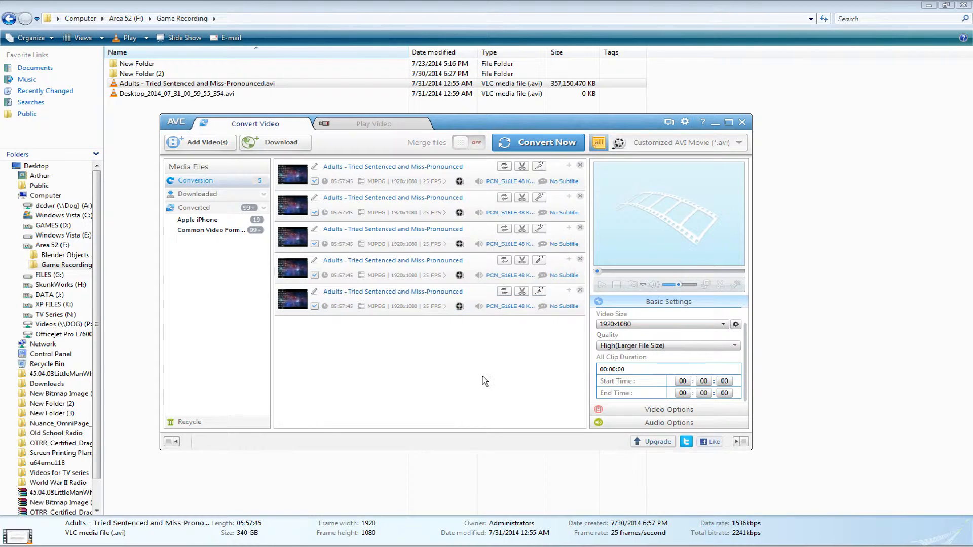
pyautogui.click(383, 301)
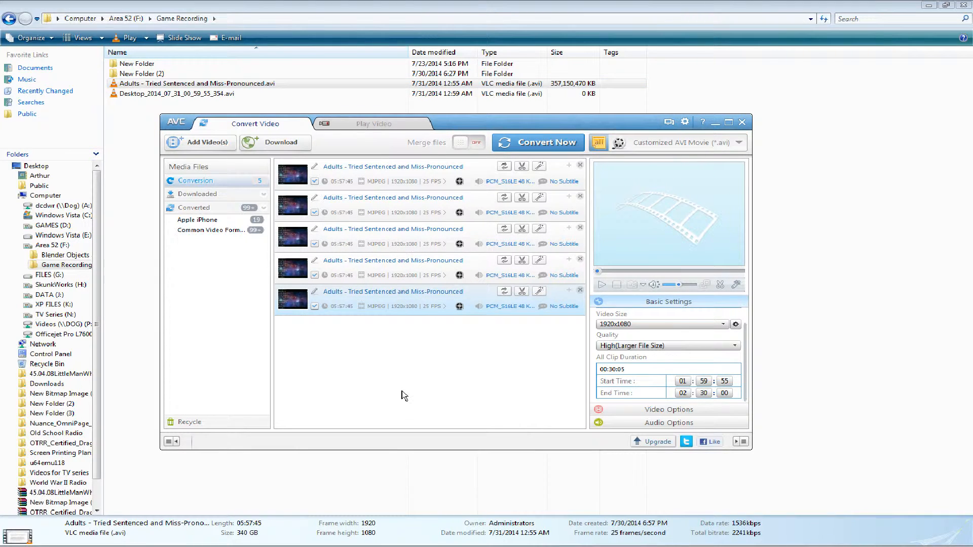
# Add the long recording again as a sixth entry and set its clip start time to 02:29:55
pyautogui.moveTo(197, 84); pyautogui.dragTo(404, 396)
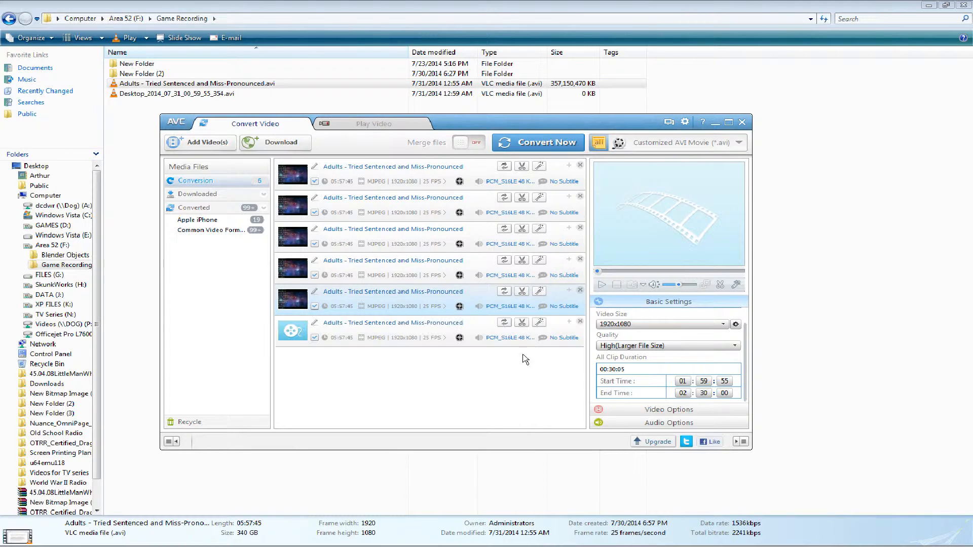
pyautogui.click(440, 326)
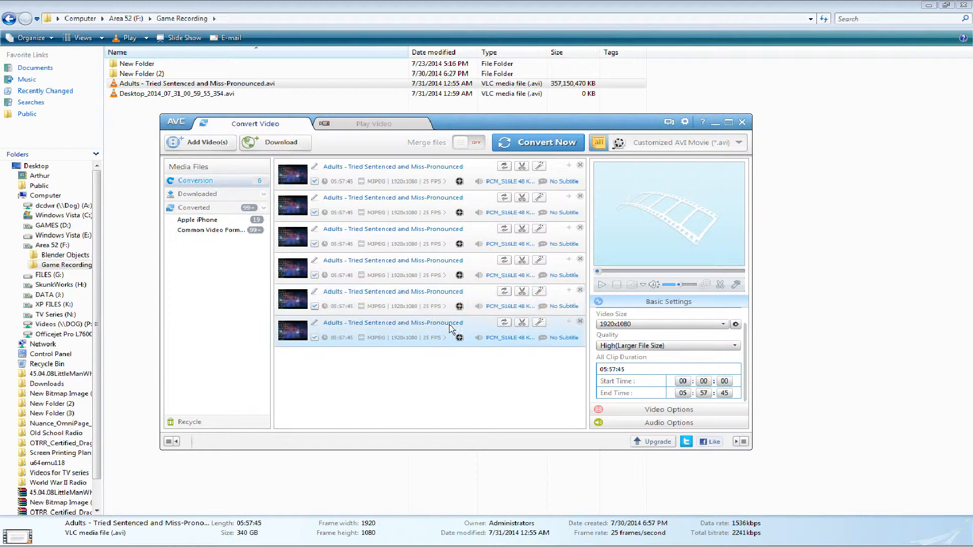
pyautogui.click(684, 380)
pyautogui.write('2')
pyautogui.click(704, 382)
pyautogui.write('39')
pyautogui.click(724, 382)
pyautogui.write('55')
pyautogui.click(705, 383)
pyautogui.write('29')
# Set the sixth entry's clip end time to 03:00:00 and add the recording again as a seventh entry
pyautogui.click(684, 393)
pyautogui.click(720, 392)
pyautogui.click(709, 394)
pyautogui.write('0')
pyautogui.click(724, 393)
pyautogui.write('00')
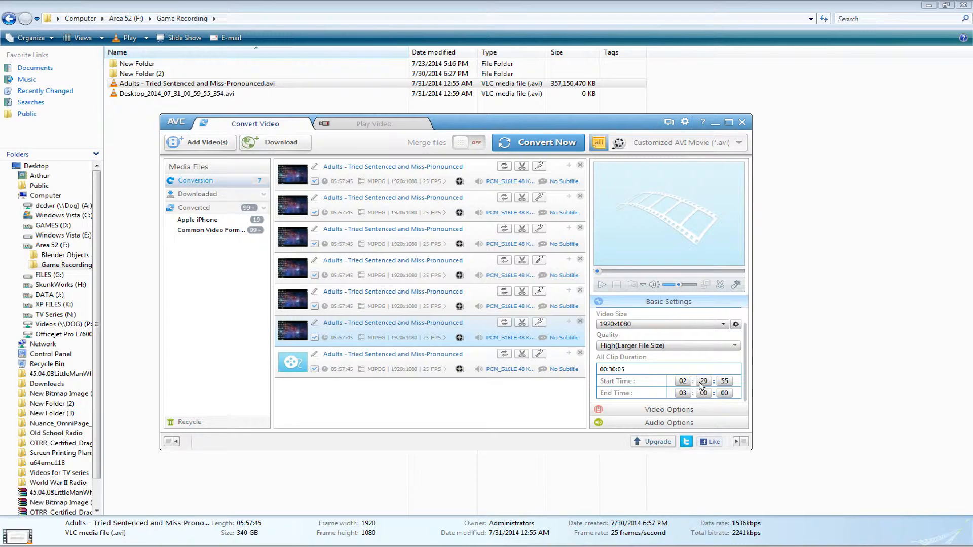
# Set the seventh entry's clip start time to 02:59:55
pyautogui.click(465, 362)
pyautogui.click(686, 384)
pyautogui.write('02')
pyautogui.click(703, 384)
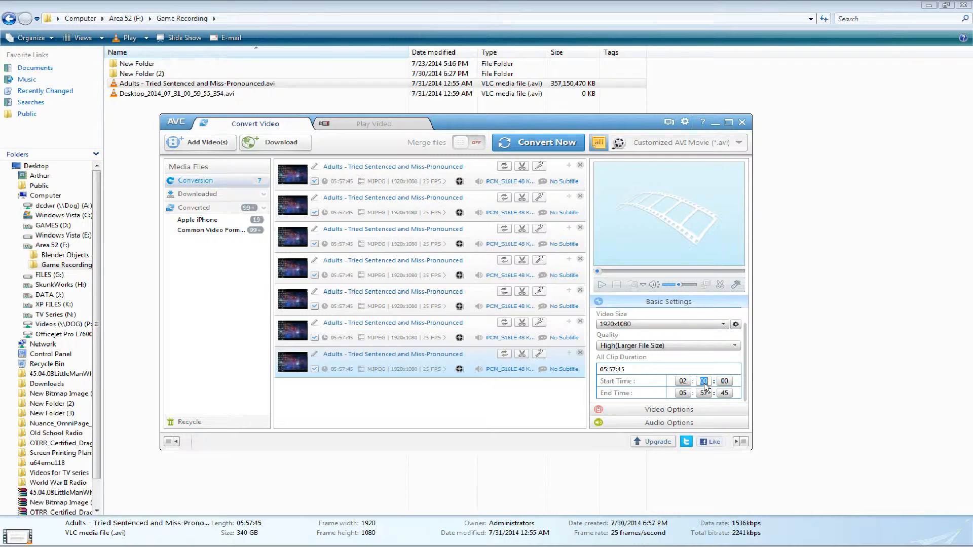
pyautogui.write('59')
pyautogui.click(724, 381)
pyautogui.write('55')
# Set the seventh entry's clip end time to 03:30:00 and add the recording again as an eighth entry
pyautogui.click(704, 394)
pyautogui.click(684, 395)
pyautogui.write('03')
pyautogui.click(703, 395)
pyautogui.click(490, 412)
pyautogui.click(464, 374)
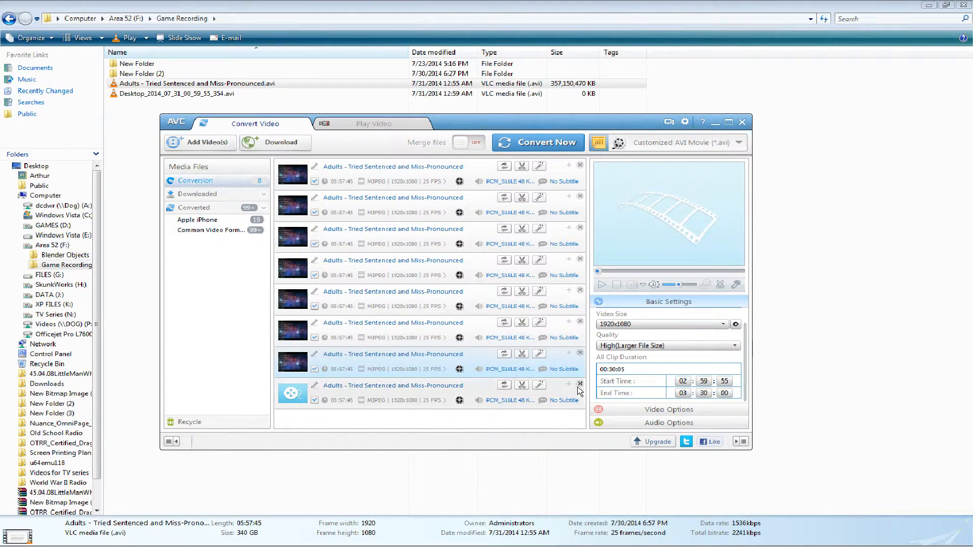
# Check the seventh entry's clip range and set the eighth entry's clip start time to 03:29:55
pyautogui.click(469, 395)
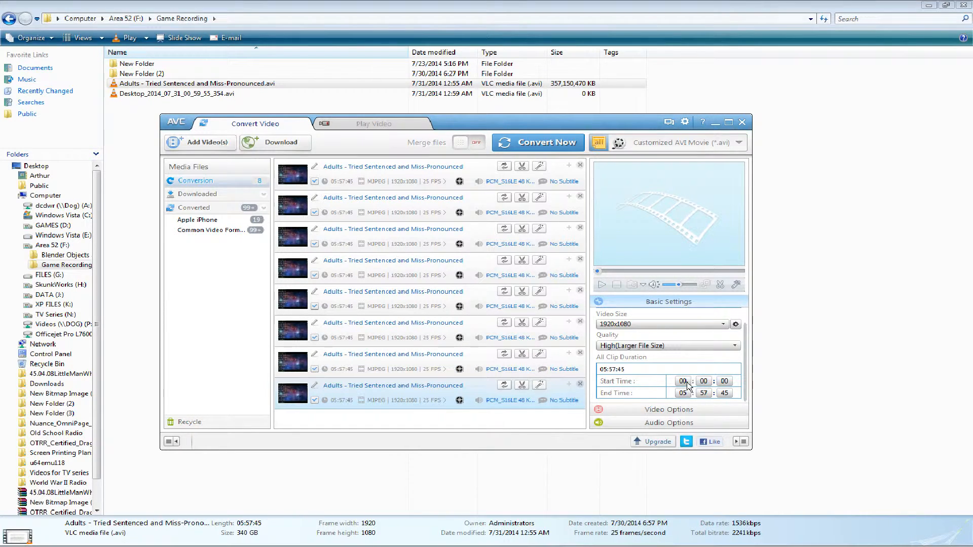
pyautogui.click(428, 363)
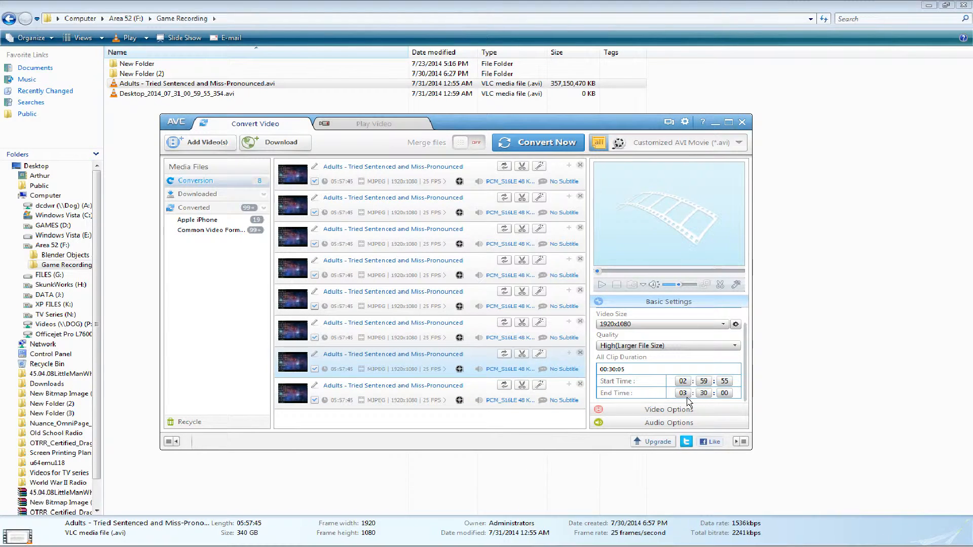
pyautogui.click(401, 389)
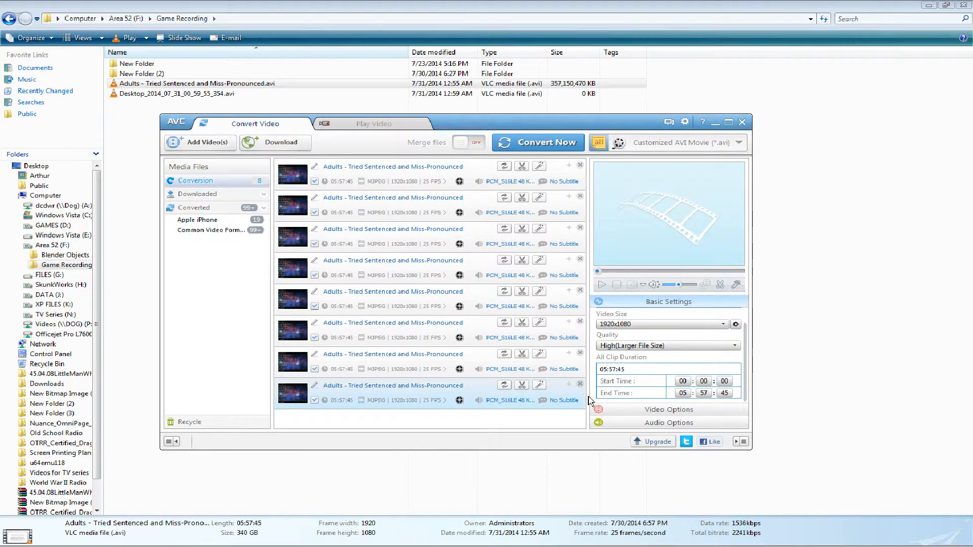
pyautogui.click(686, 382)
pyautogui.write('03:29:55')
# Set the eighth entry's clip end time to 04:00:00, and add the recording again as a ninth entry and select it
pyautogui.click(682, 394)
pyautogui.write('4')
pyautogui.click(706, 396)
pyautogui.click(724, 393)
pyautogui.write('0')
pyautogui.moveTo(151, 96); pyautogui.dragTo(428, 430)
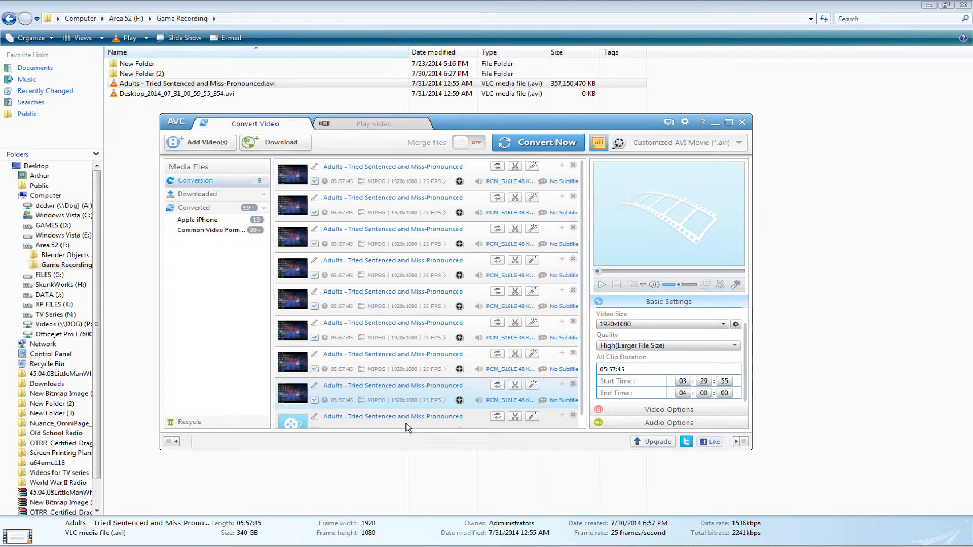
pyautogui.click(410, 425)
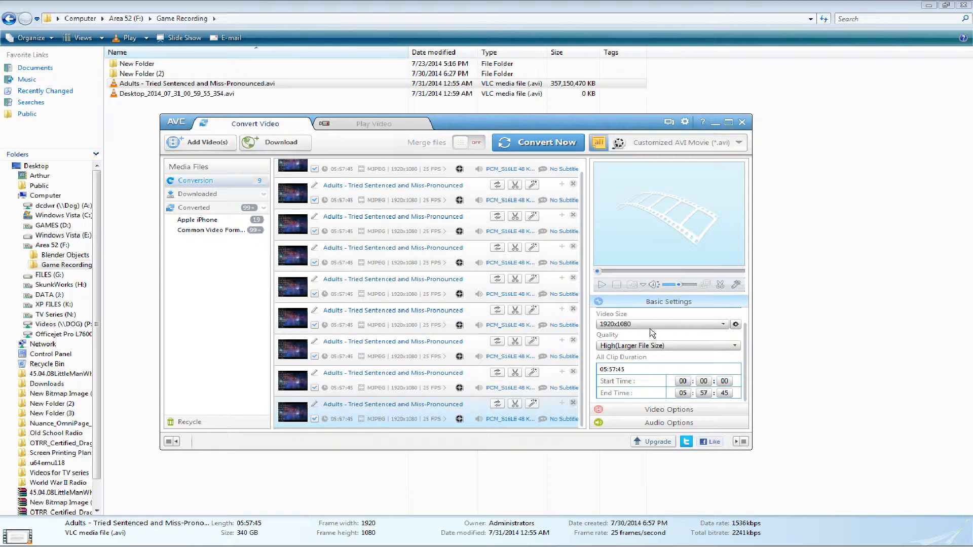
# Check the eighth entry's clip range and set the ninth entry's clip start time to 03:59:55
pyautogui.click(471, 387)
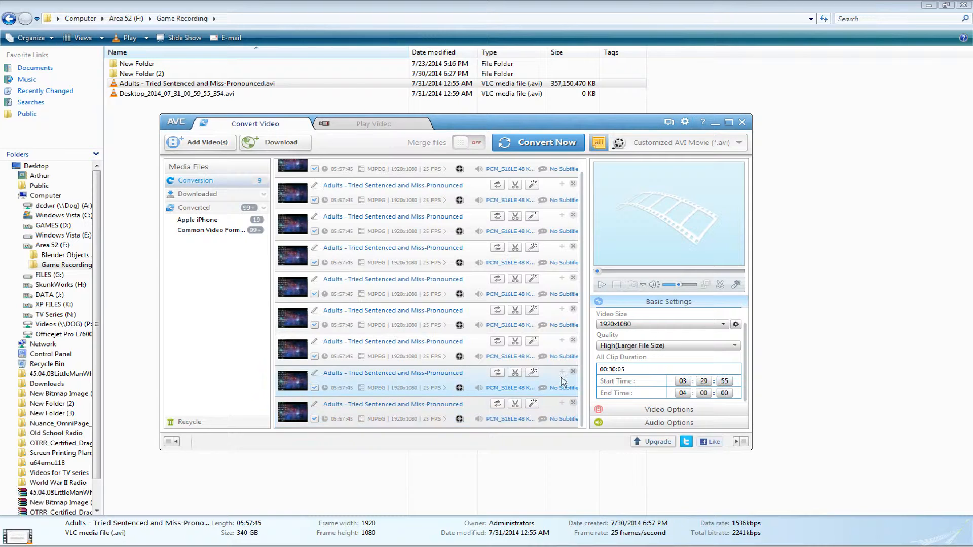
pyautogui.click(458, 401)
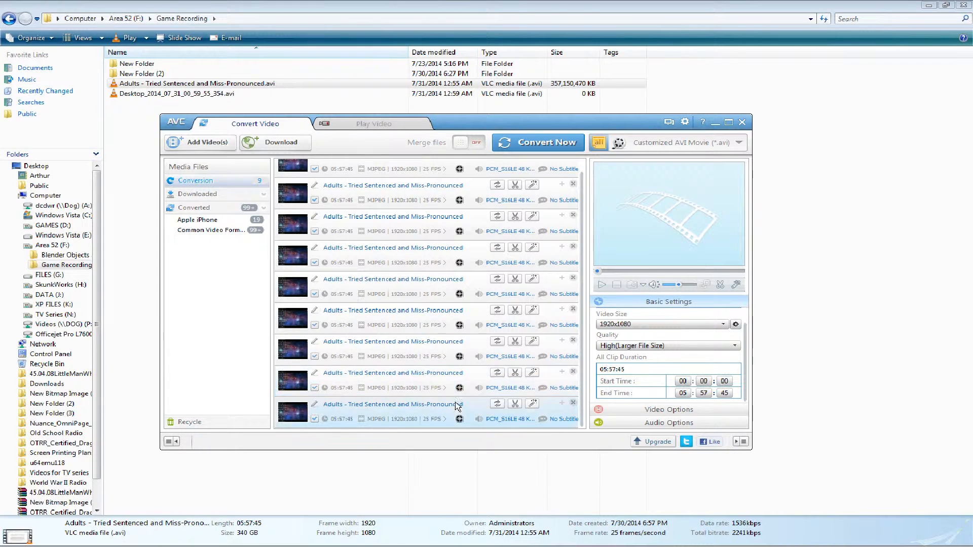
pyautogui.click(682, 382)
pyautogui.write('3')
pyautogui.click(704, 381)
pyautogui.write('59')
pyautogui.press('Tab')
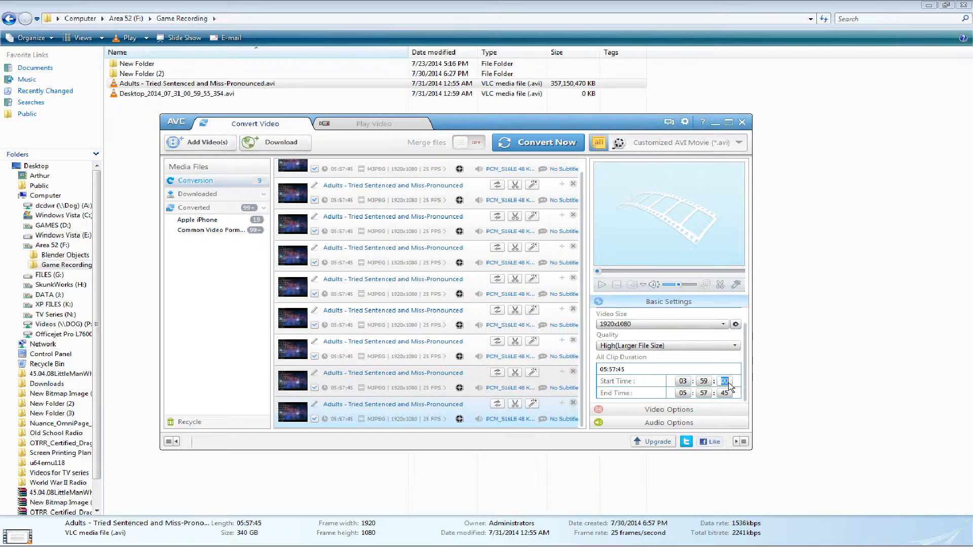
pyautogui.write('55')
# Set the ninth entry's clip end time to 04:30:00, and add the recording again as a tenth entry and select it
pyautogui.click(685, 395)
pyautogui.click(725, 393)
pyautogui.write('00')
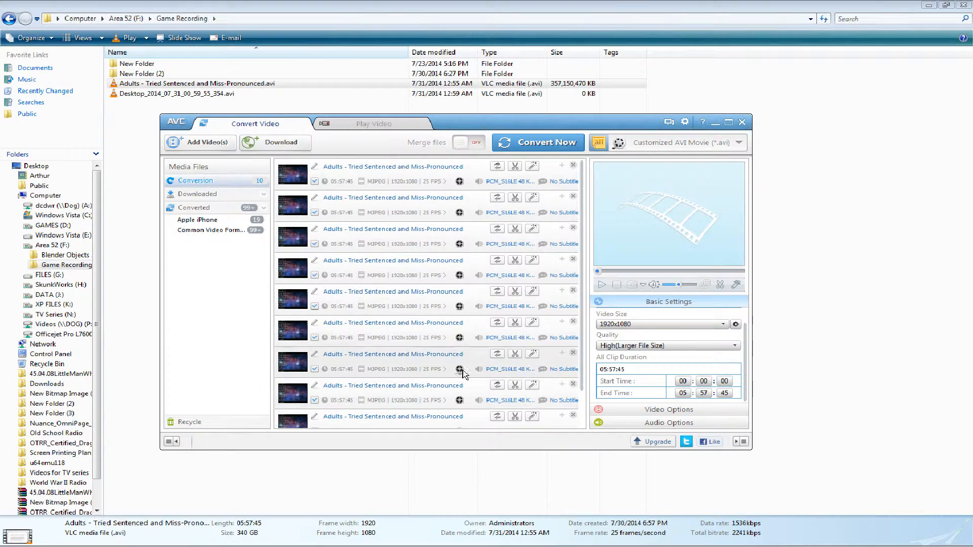
pyautogui.moveTo(583, 343); pyautogui.dragTo(586, 398)
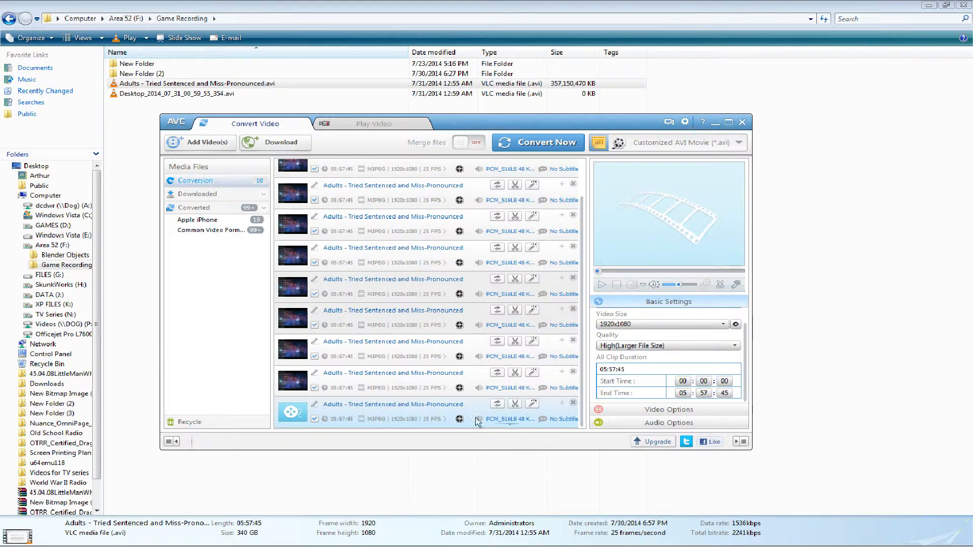
pyautogui.click(417, 382)
pyautogui.click(442, 408)
# Set the tenth entry's clip start time to 04:29:55
pyautogui.click(679, 383)
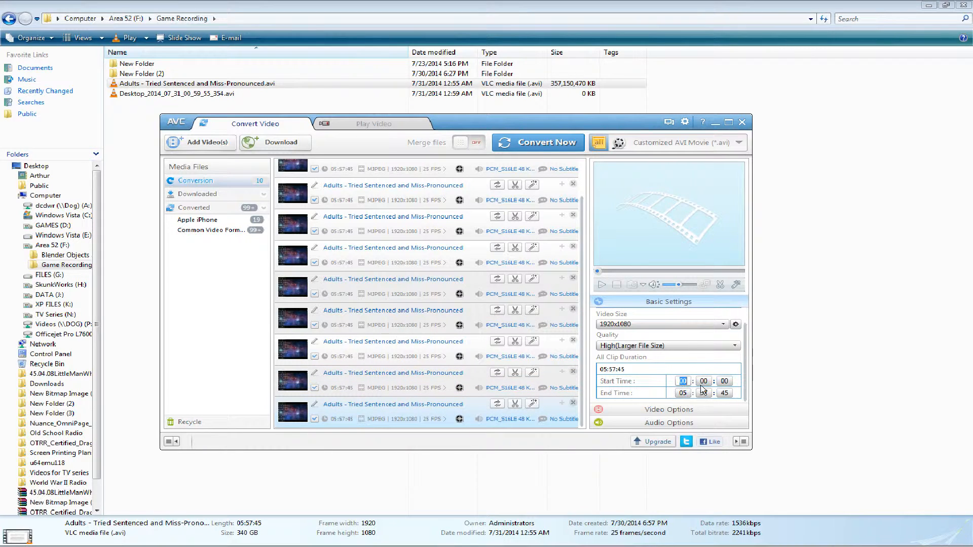
pyautogui.write('04')
pyautogui.click(704, 383)
pyautogui.click(704, 383)
pyautogui.write('29')
pyautogui.click(726, 383)
pyautogui.write('55')
# Check the system clock, and compare the clip ranges of the ninth and tenth entries
pyautogui.click(683, 393)
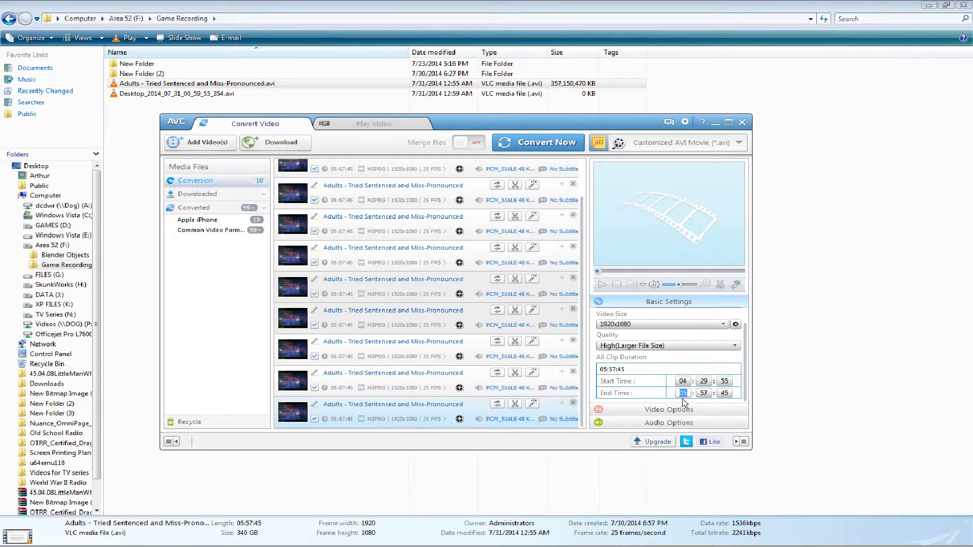
pyautogui.click(703, 394)
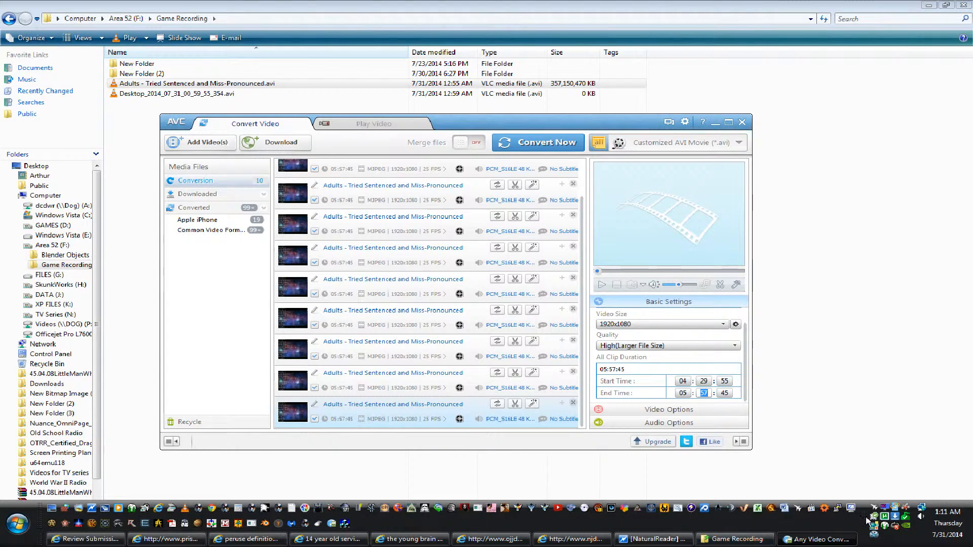
pyautogui.click(938, 528)
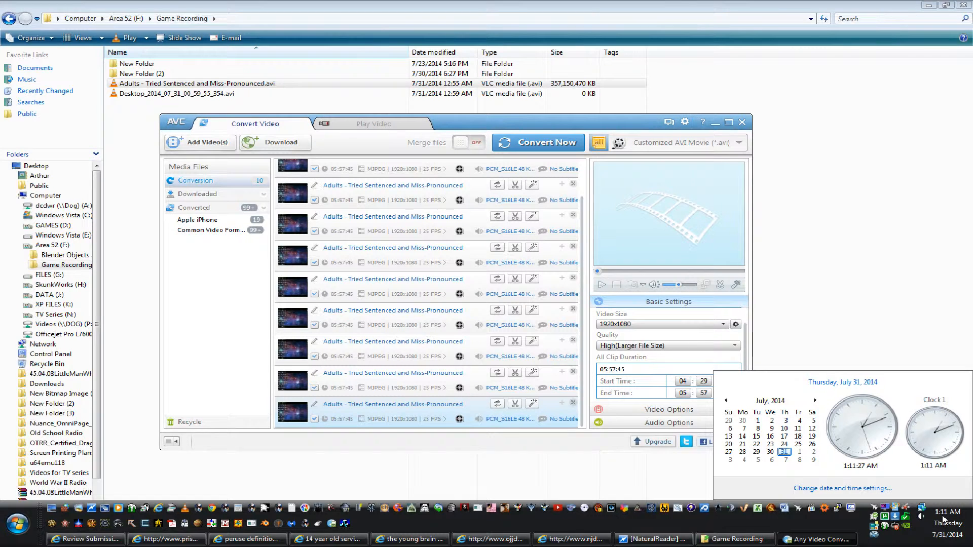
pyautogui.click(648, 241)
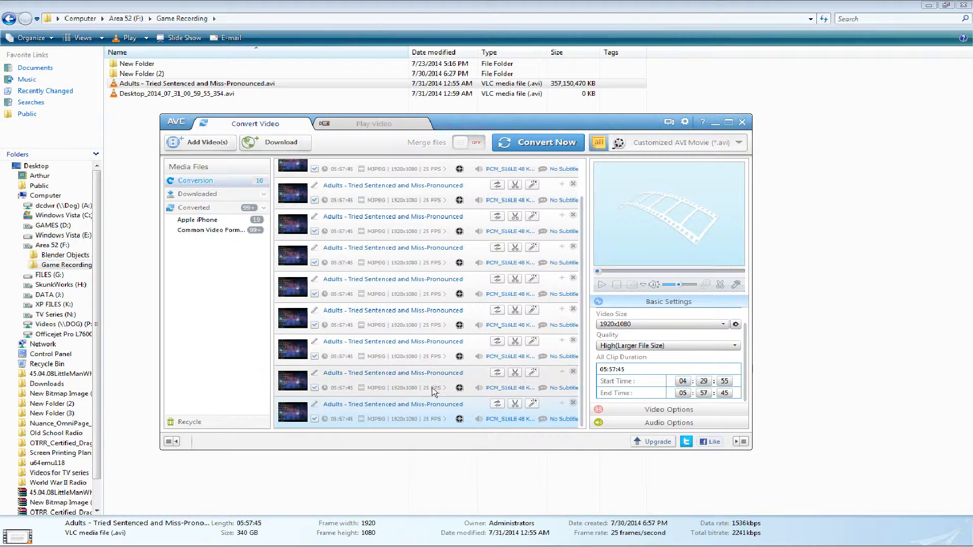
pyautogui.click(415, 388)
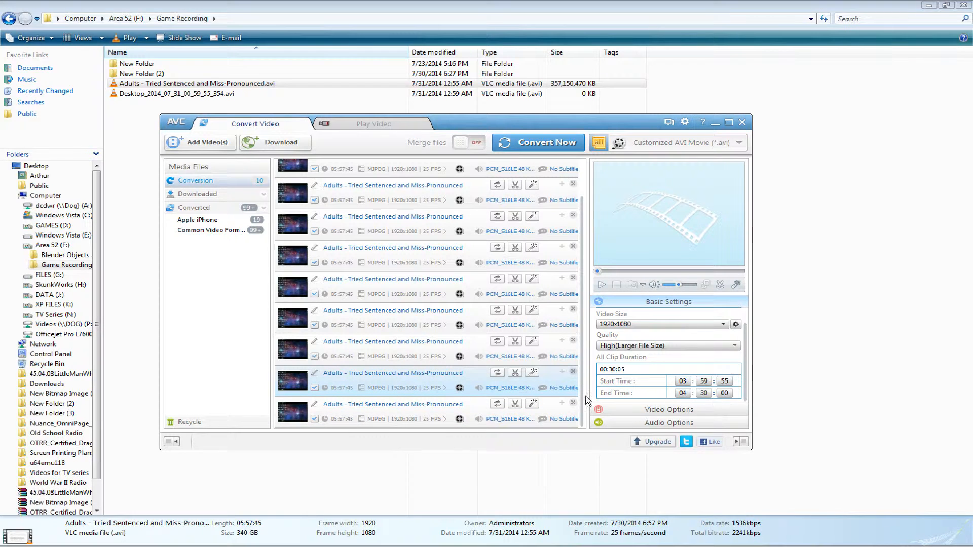
pyautogui.click(444, 413)
pyautogui.click(435, 386)
pyautogui.click(429, 412)
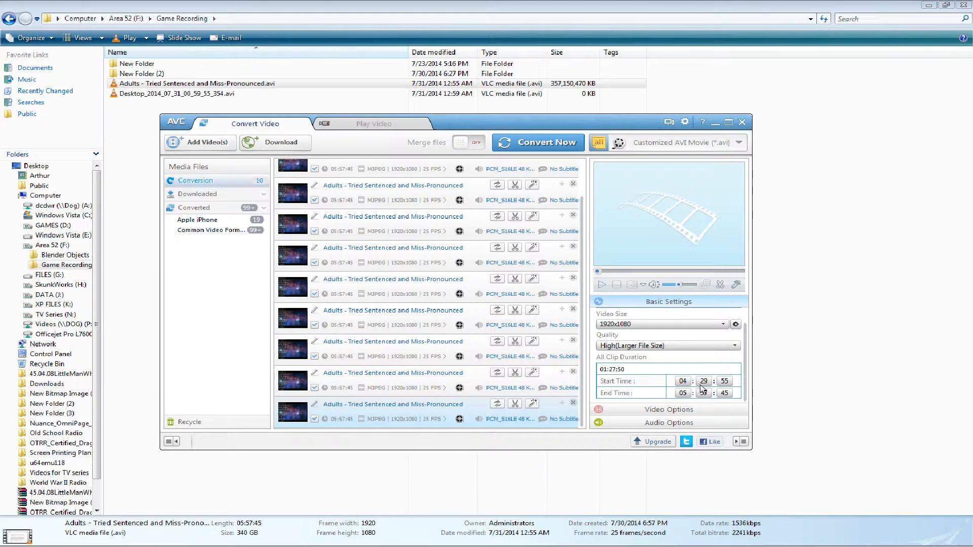
# Set the tenth entry's clip end time to 05:00:00 and add the recording again as an eleventh entry
pyautogui.click(684, 394)
pyautogui.click(706, 395)
pyautogui.write('0')
pyautogui.click(724, 394)
pyautogui.write('0')
pyautogui.click(150, 86)
pyautogui.moveTo(151, 87); pyautogui.dragTo(366, 385)
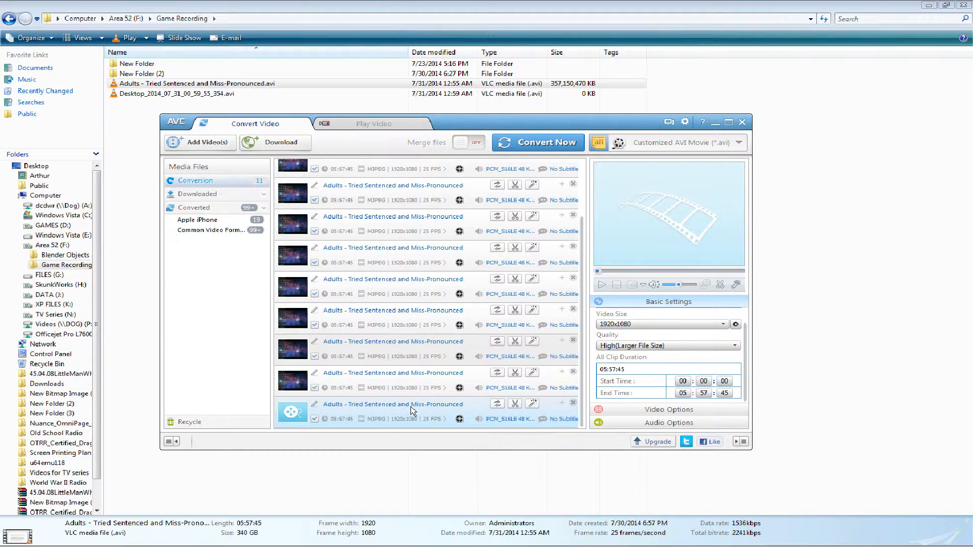
# Set the eleventh entry's clip range to start at 04:59:55 and end at 05:30:00
pyautogui.click(683, 381)
pyautogui.write('04')
pyautogui.click(705, 382)
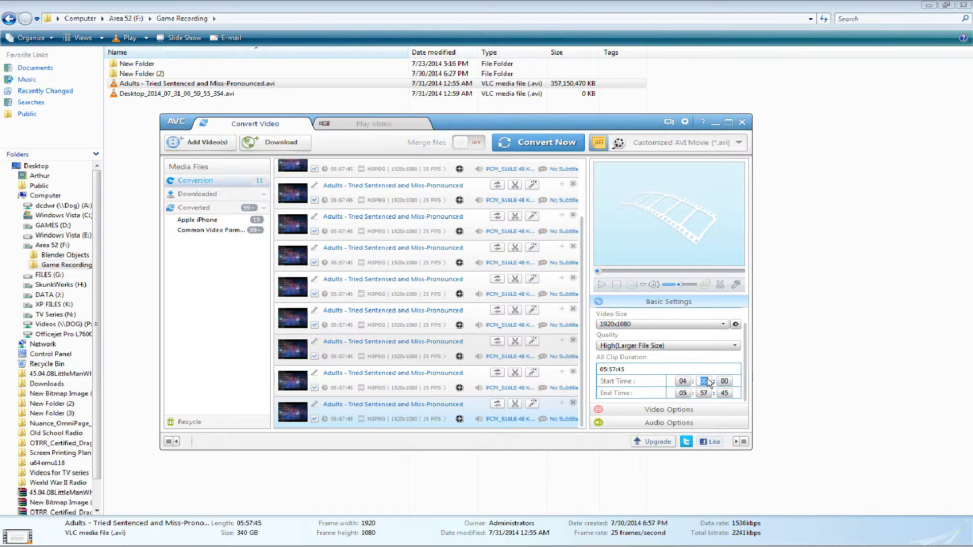
pyautogui.click(725, 382)
pyautogui.write('55')
pyautogui.click(684, 393)
pyautogui.click(700, 395)
pyautogui.write('30')
pyautogui.click(724, 394)
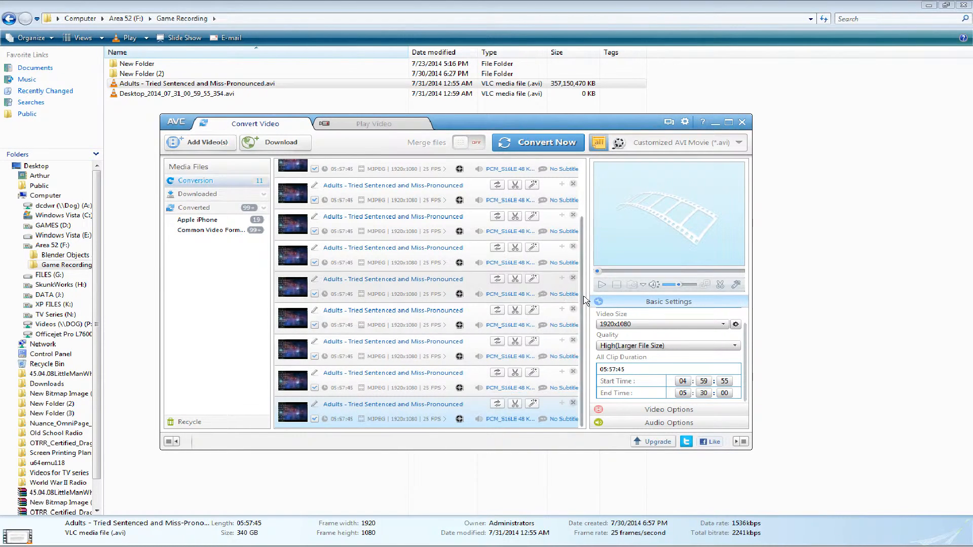
# Briefly preview the eleventh entry, and open the source recording in VLC and close it again
pyautogui.click(601, 284)
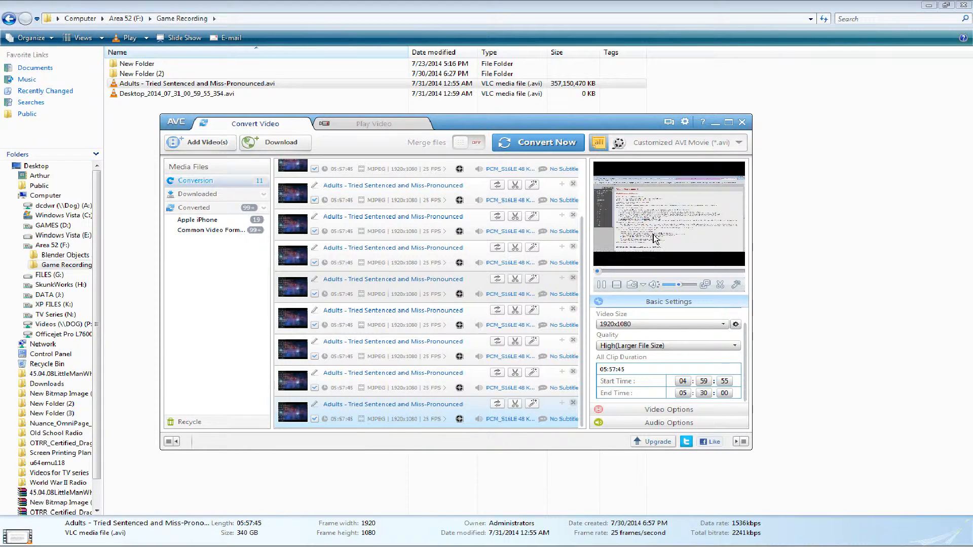
pyautogui.click(617, 285)
pyautogui.doubleClick(168, 84)
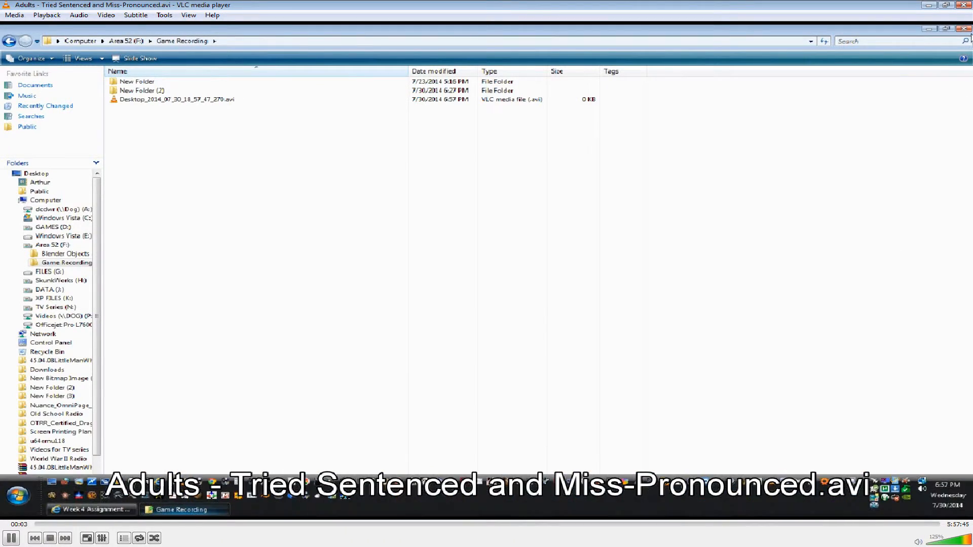
pyautogui.click(963, 5)
# Switch back to Any Video Converter, play the recording around 05:00:00 in its full-size player, and return to the conversion list
pyautogui.moveTo(531, 546)
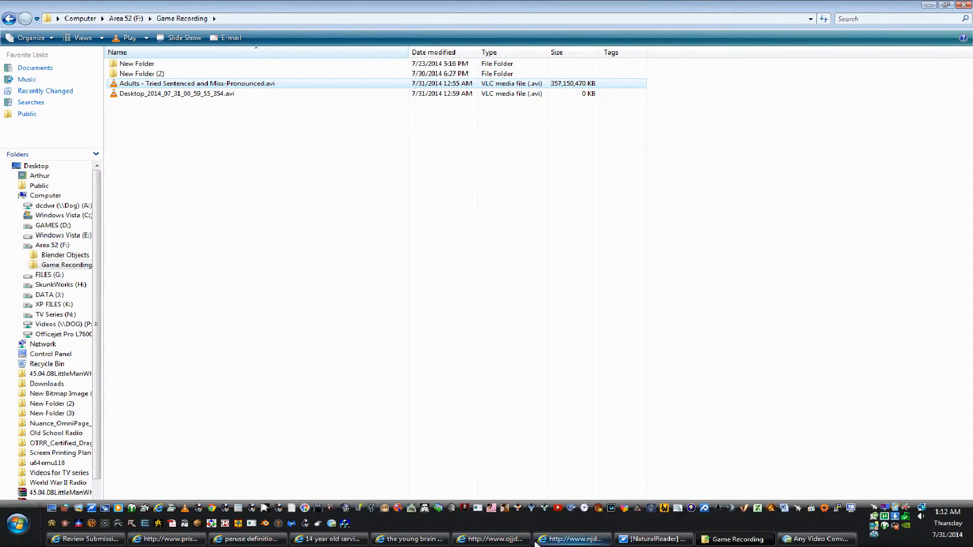
pyautogui.click(831, 537)
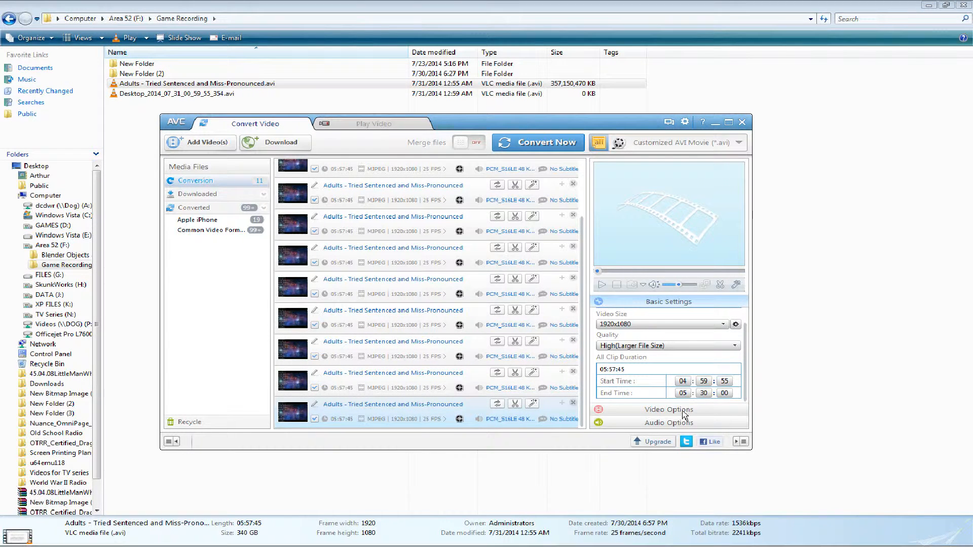
pyautogui.click(602, 285)
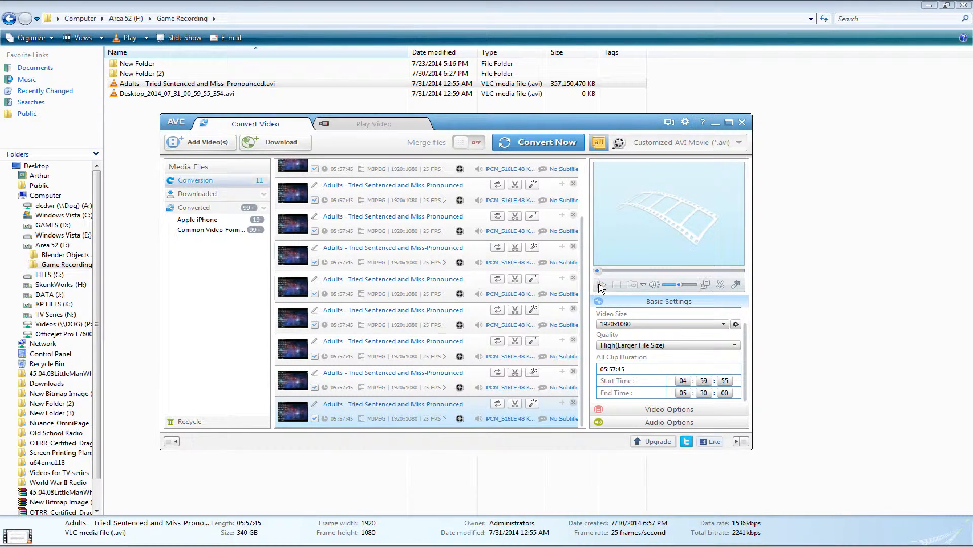
pyautogui.click(707, 287)
pyautogui.click(707, 287)
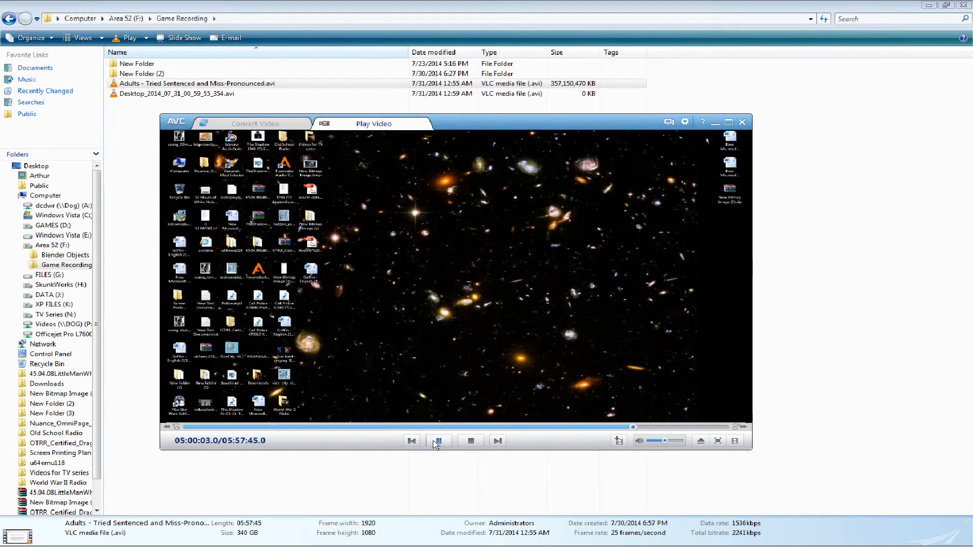
pyautogui.click(261, 124)
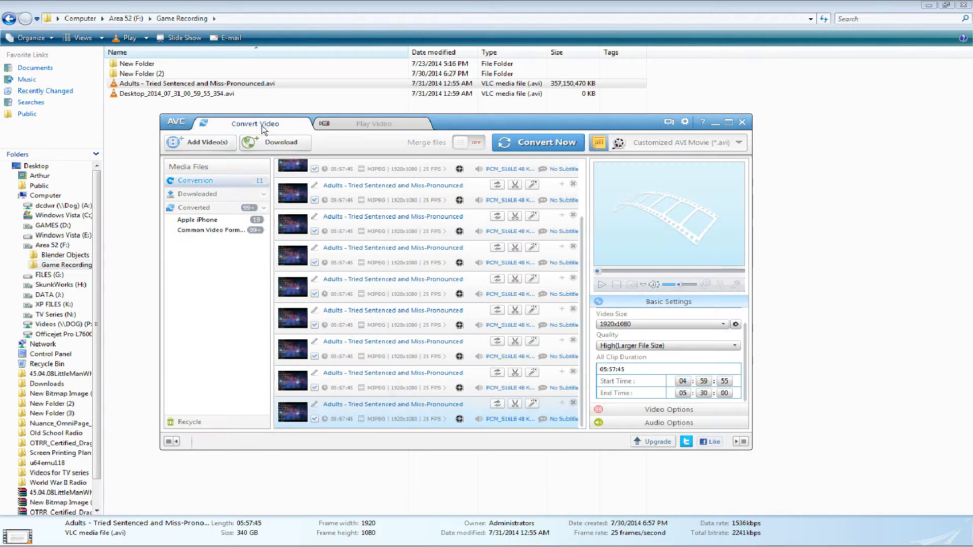
pyautogui.click(393, 125)
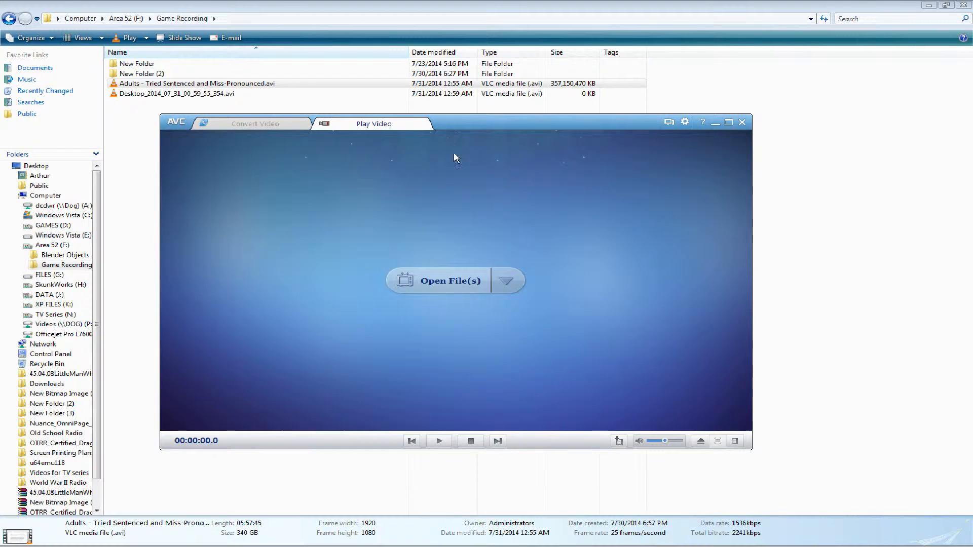
pyautogui.click(226, 127)
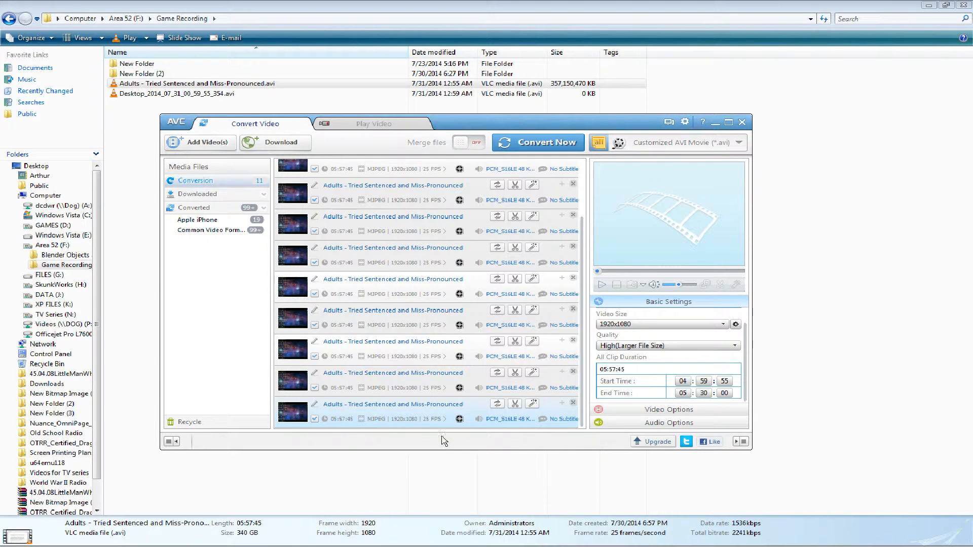
# Check the tenth and eleventh entries' clip ranges, and add the recording again as a twelfth entry and select it
pyautogui.click(404, 381)
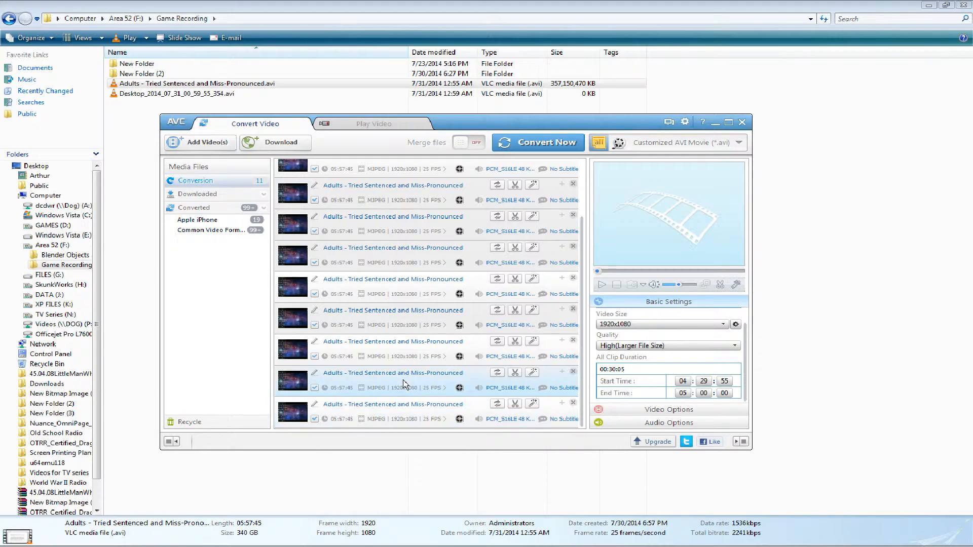
pyautogui.click(399, 404)
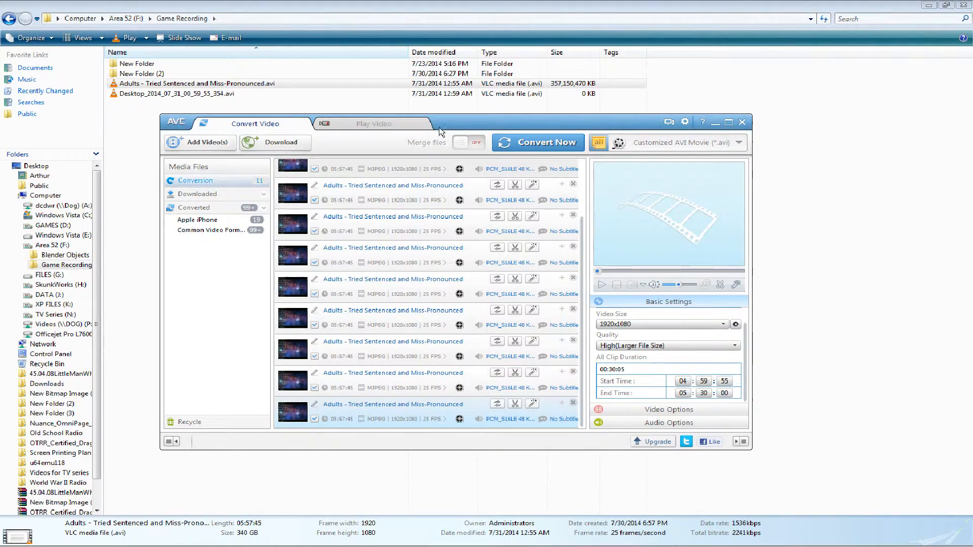
pyautogui.moveTo(463, 125); pyautogui.dragTo(436, 112)
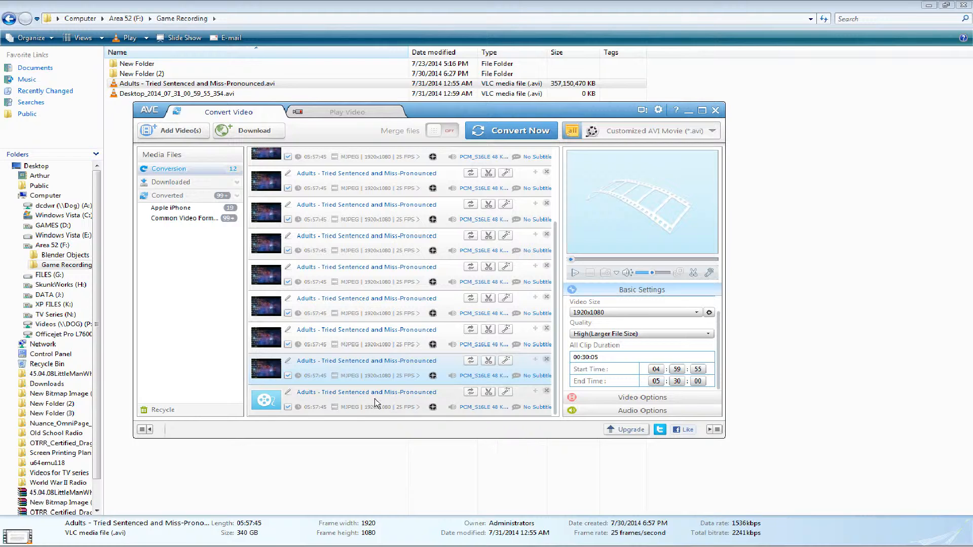
pyautogui.click(378, 398)
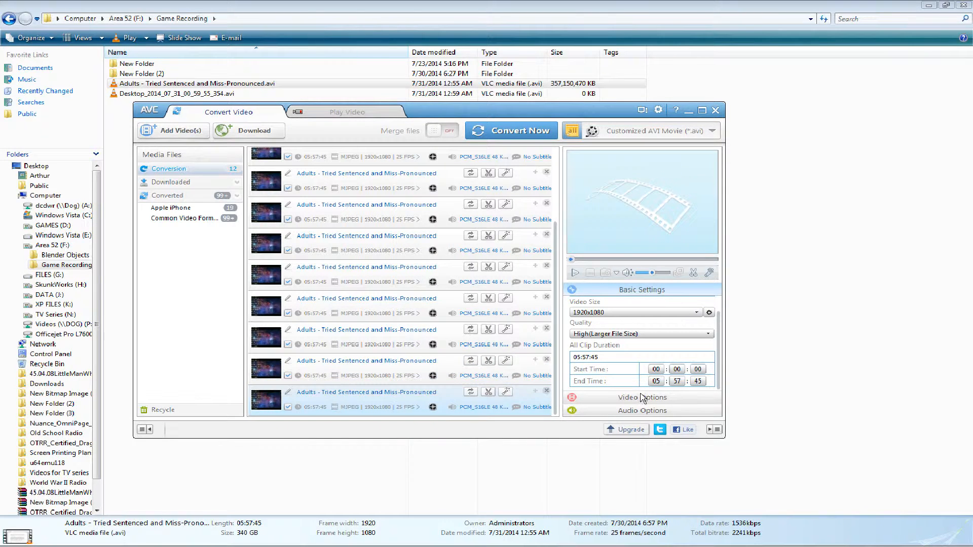
# Check the eleventh entry's clip range and set the twelfth entry's clip start time to 05:29:55
pyautogui.click(399, 374)
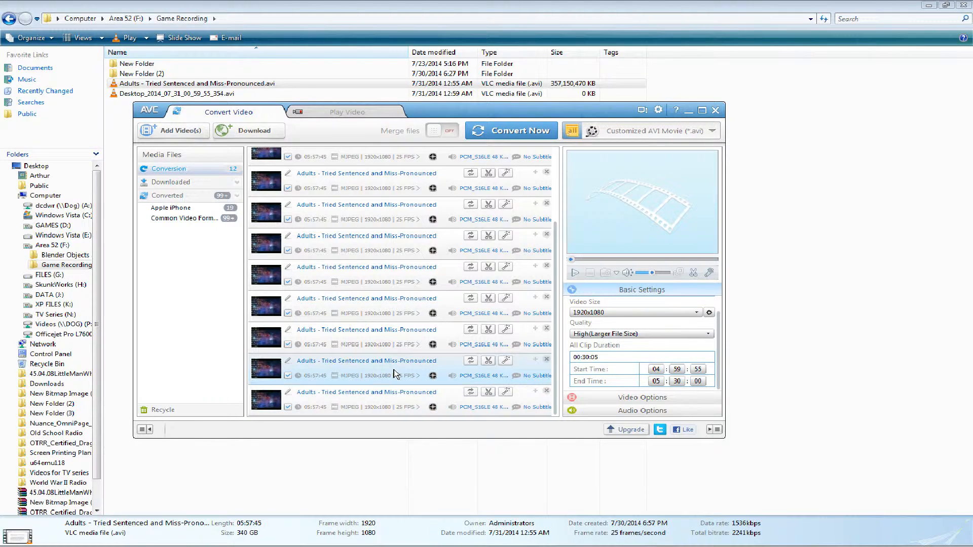
pyautogui.click(383, 395)
pyautogui.click(661, 369)
pyautogui.write('05')
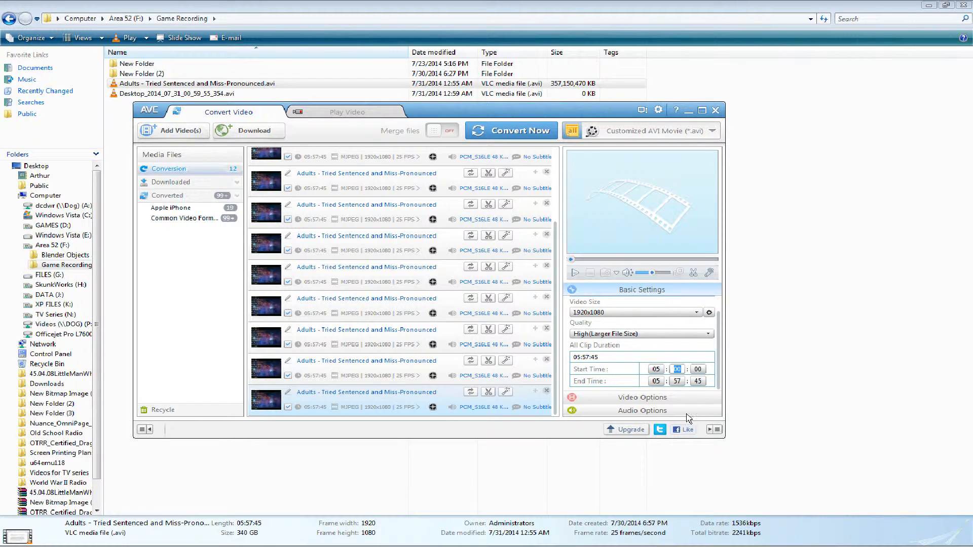
pyautogui.write('9')
pyautogui.doubleClick(700, 370)
pyautogui.write('55')
# Review the twelfth entry's clip end time, and try changing the hours of its start and end times to 04
pyautogui.click(660, 385)
pyautogui.click(677, 384)
pyautogui.click(680, 384)
pyautogui.click(667, 400)
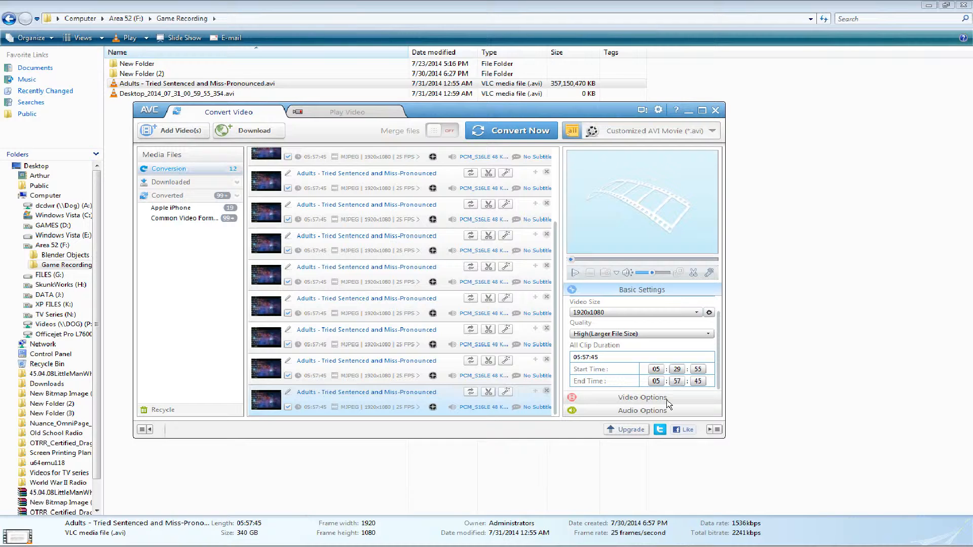
pyautogui.click(658, 370)
pyautogui.write('04')
pyautogui.click(679, 384)
pyautogui.click(660, 369)
pyautogui.click(657, 381)
pyautogui.write('4')
pyautogui.click(656, 369)
pyautogui.click(657, 382)
pyautogui.write('4')
pyautogui.click(627, 388)
pyautogui.click(678, 382)
pyautogui.click(679, 382)
# Play the source recording full screen in VLC from about 5:55:37 and change its aspect ratio
pyautogui.doubleClick(223, 83)
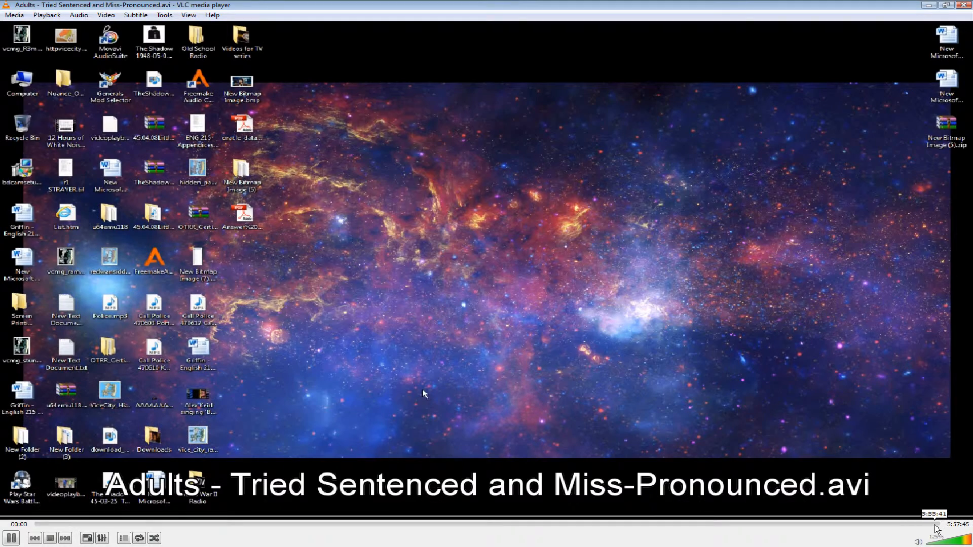
pyautogui.click(928, 524)
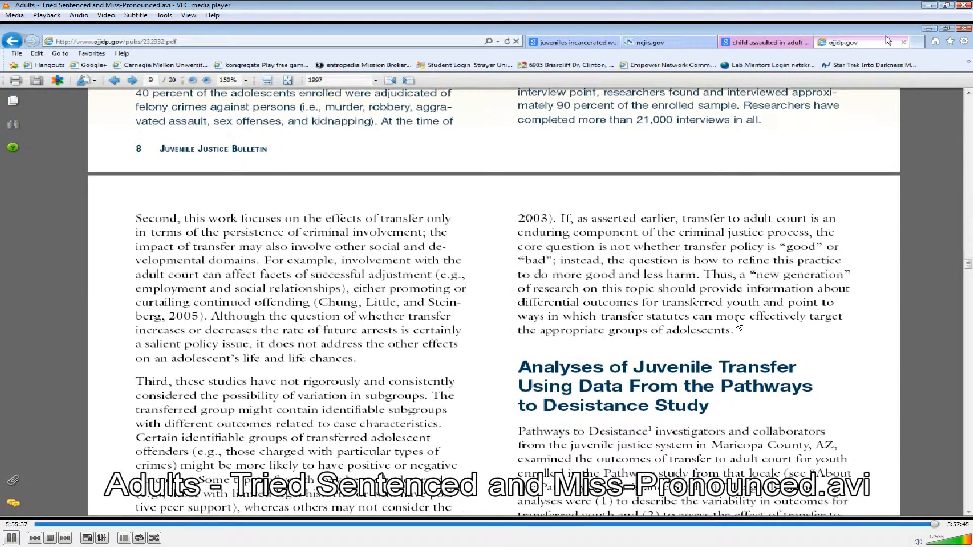
pyautogui.doubleClick(738, 324)
pyautogui.scroll(10, 778, 408)
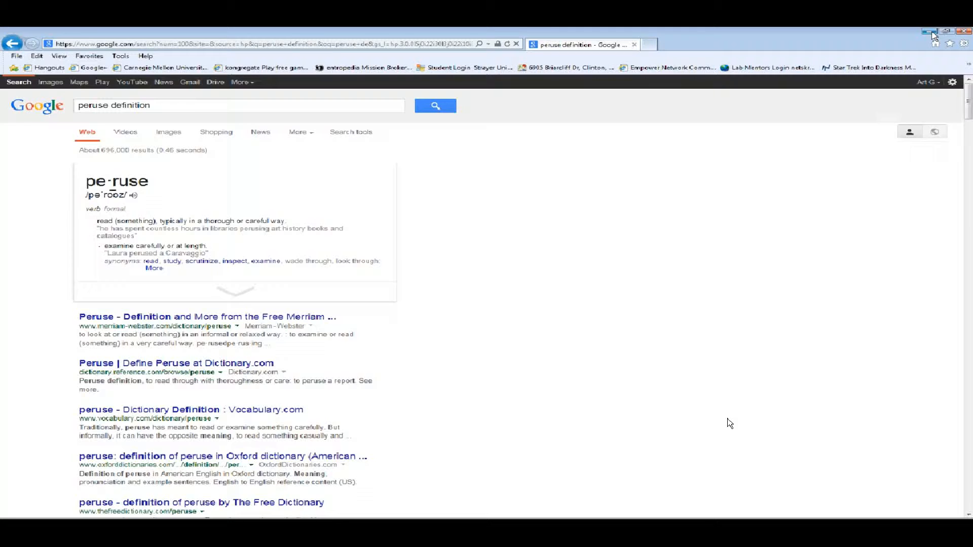
pyautogui.press('a')
pyautogui.press('a')
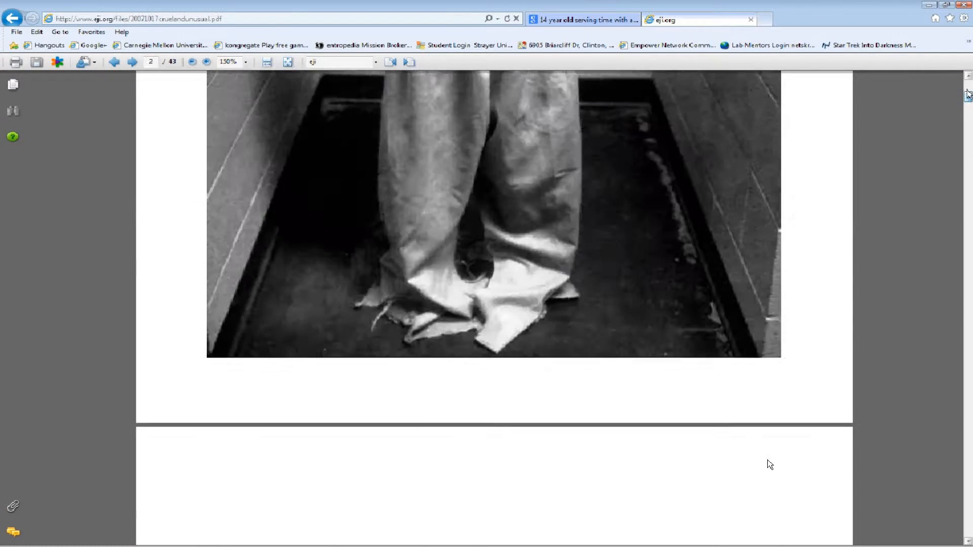
# Raise the playback volume to 185%, leave full screen, replay the recording from about 5:55:55 and pause it
pyautogui.scroll(1, 836, 465)
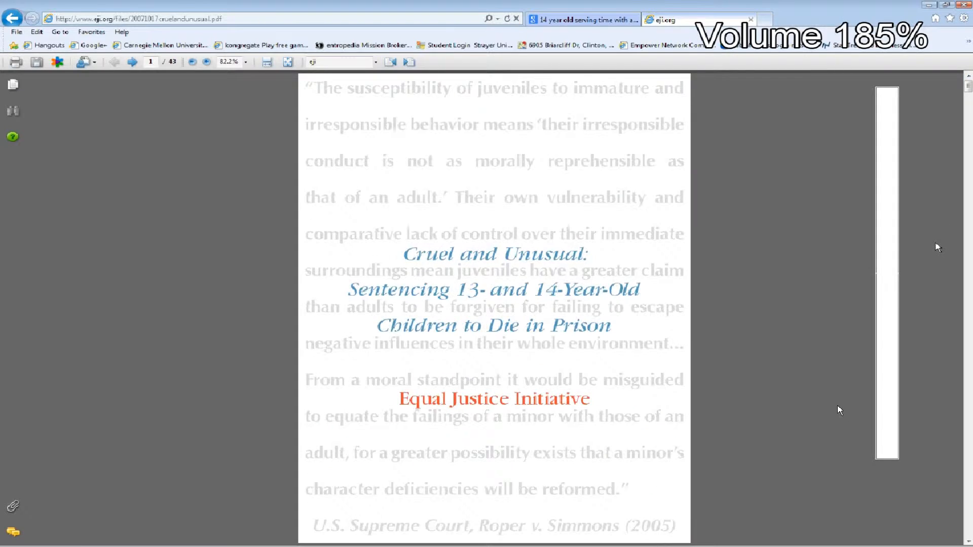
pyautogui.doubleClick(837, 405)
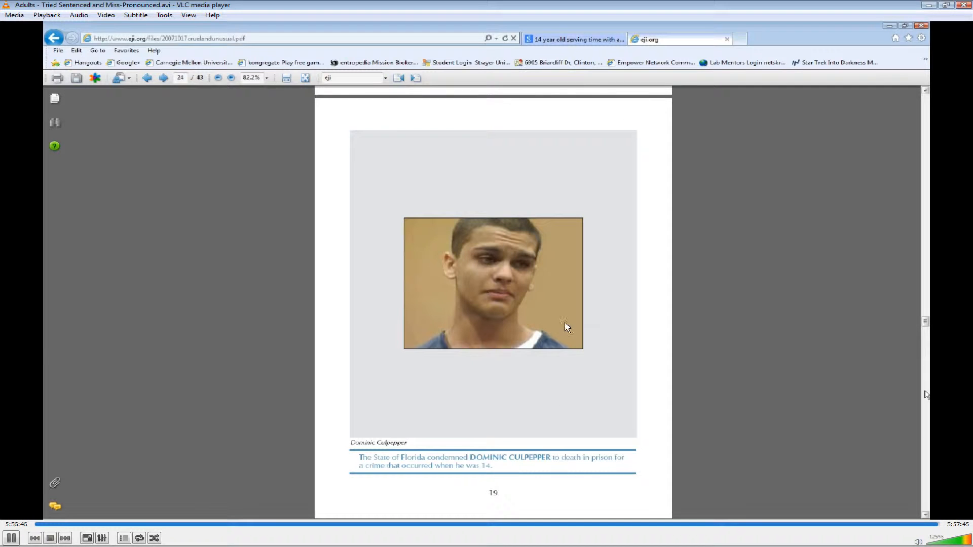
pyautogui.press('space')
pyautogui.click(935, 525)
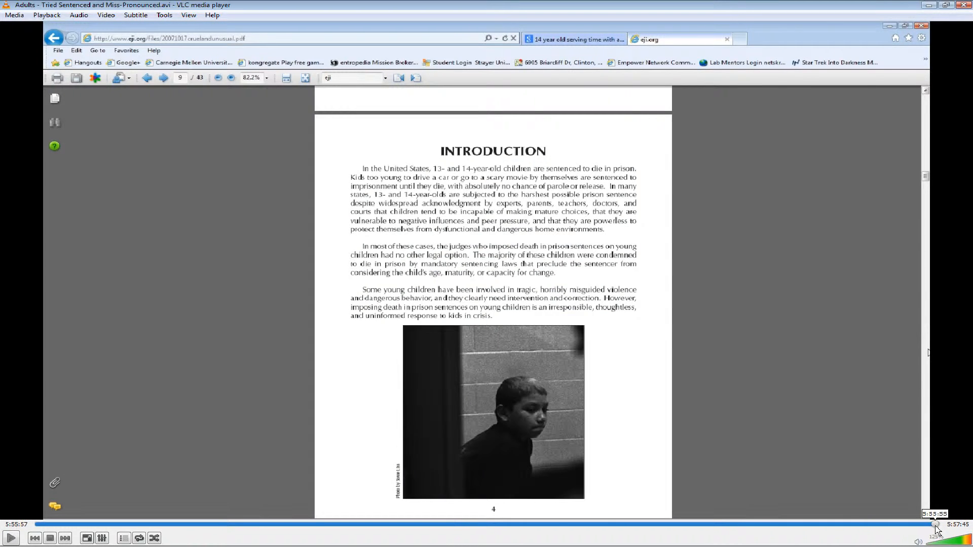
pyautogui.press('space')
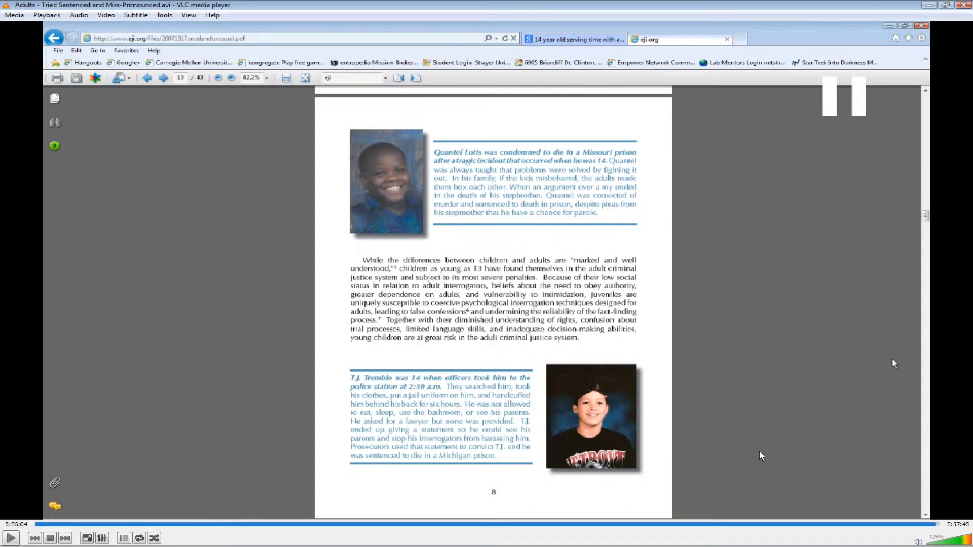
pyautogui.press('space')
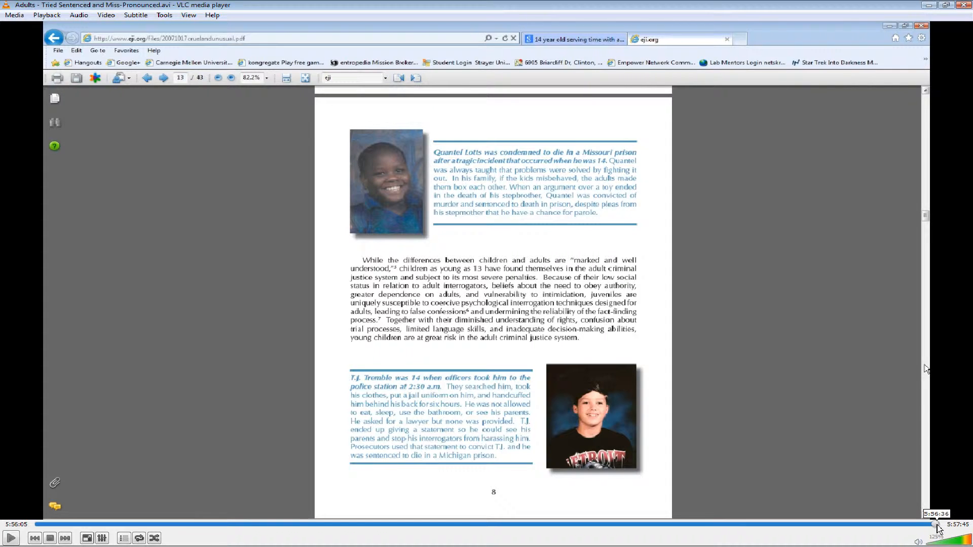
# Skip ahead in the recording to about 5:56:36 and 5:57:17, and close the player
pyautogui.click(938, 526)
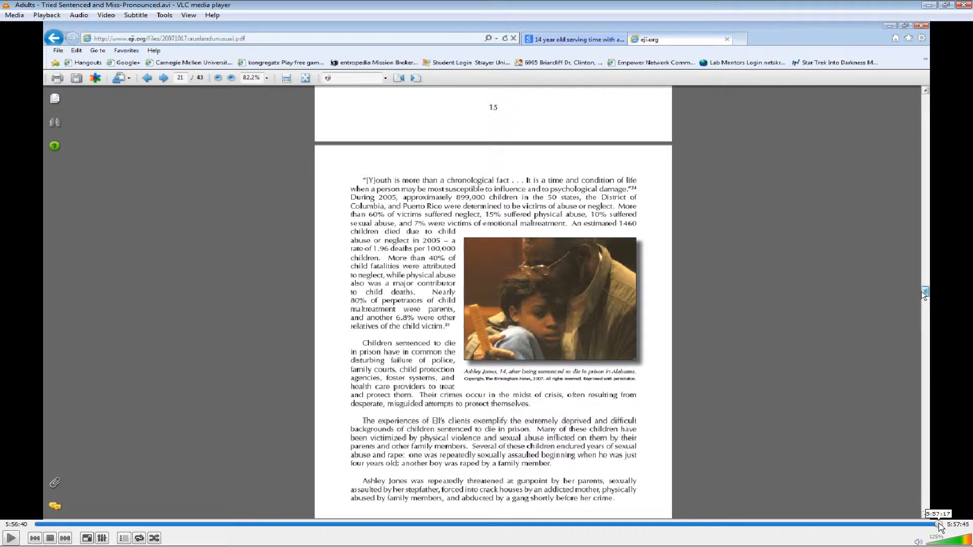
pyautogui.click(939, 526)
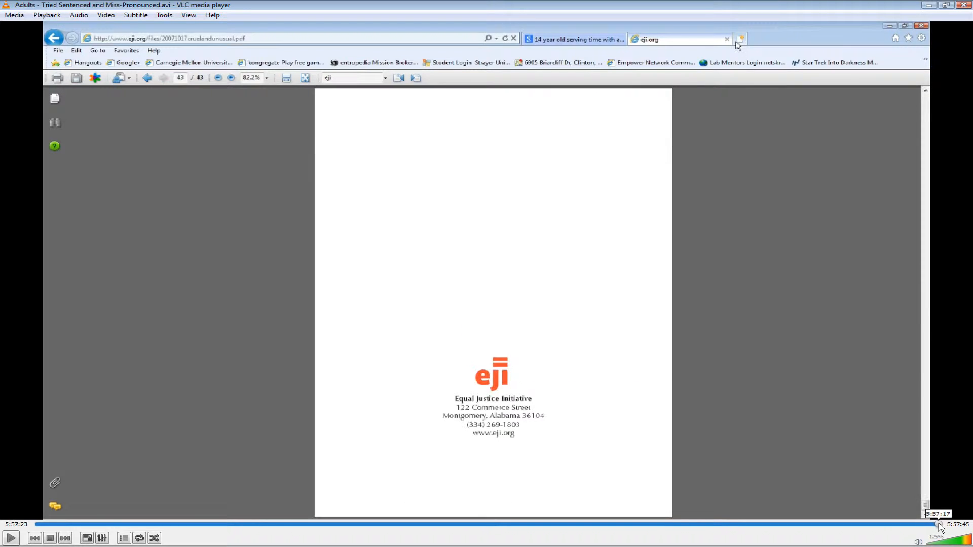
pyautogui.click(964, 5)
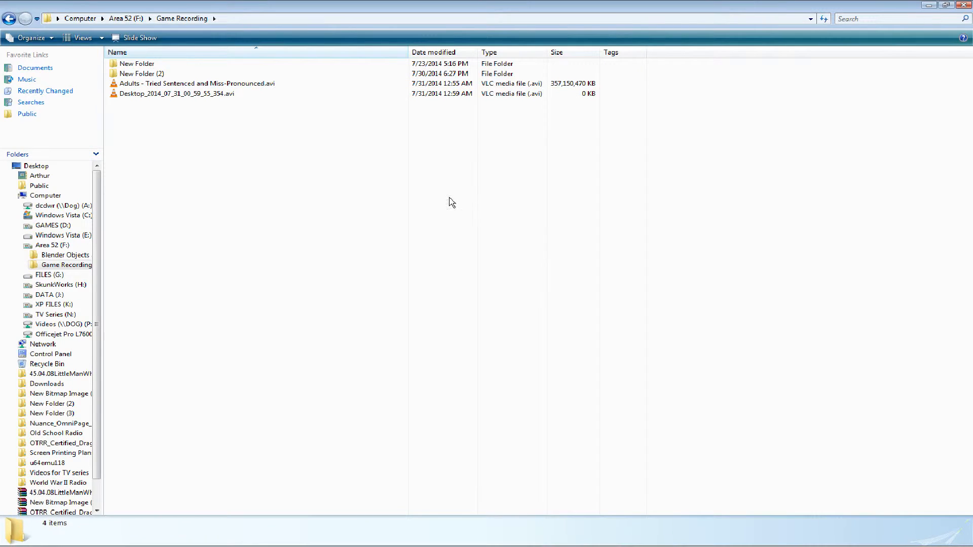
# Reopen the source recording in VLC, play its final minute full screen and cycle through the aspect ratios
pyautogui.moveTo(678, 544)
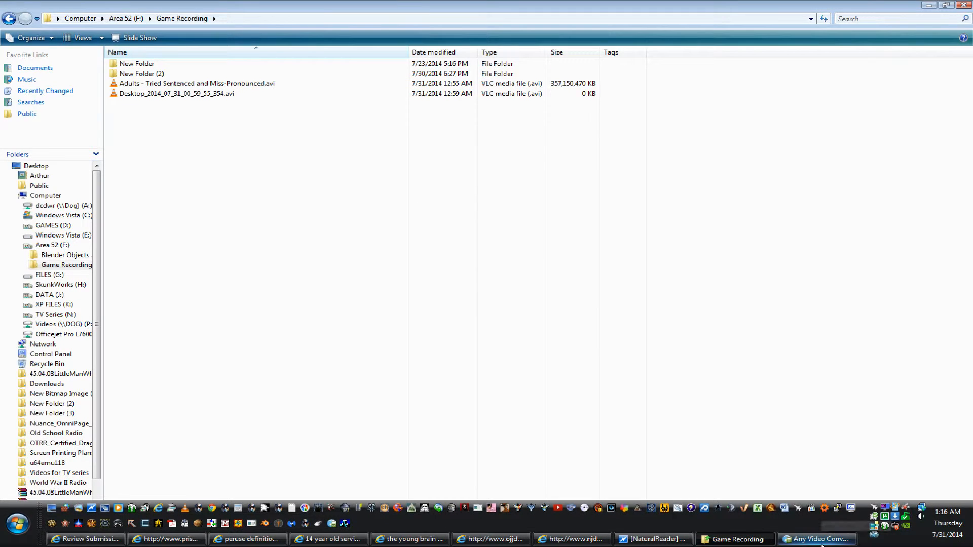
pyautogui.doubleClick(311, 85)
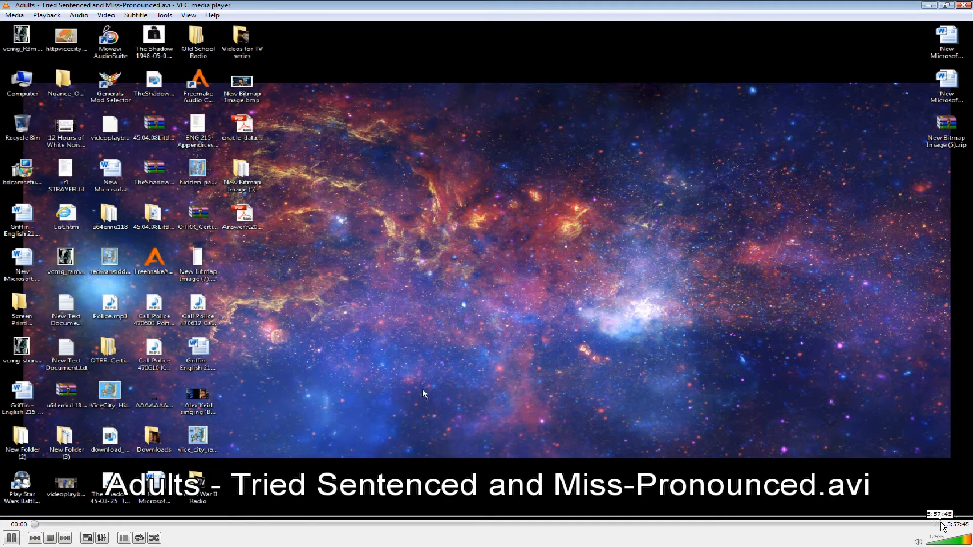
pyautogui.click(939, 525)
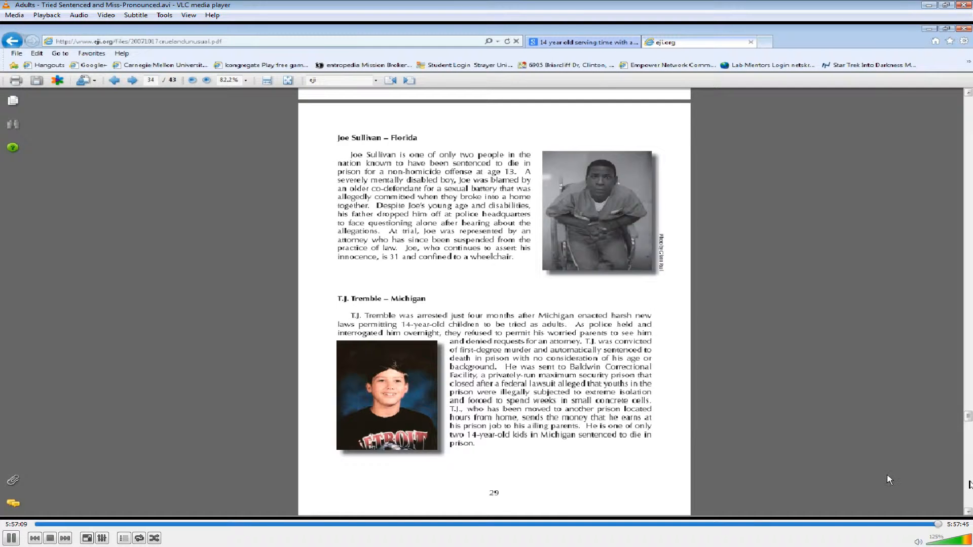
pyautogui.doubleClick(910, 457)
pyautogui.press('a')
pyautogui.press('a')
pyautogui.press('a')
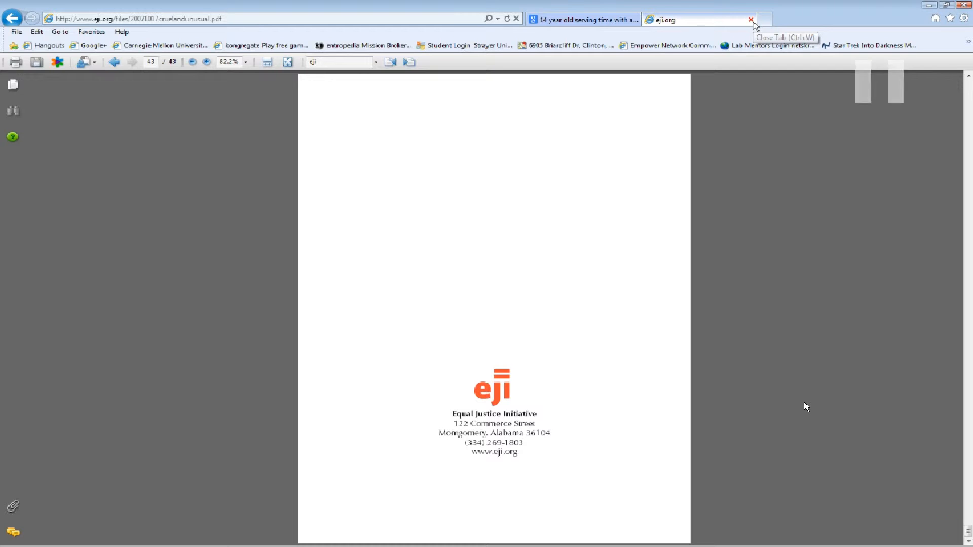
pyautogui.click(751, 20)
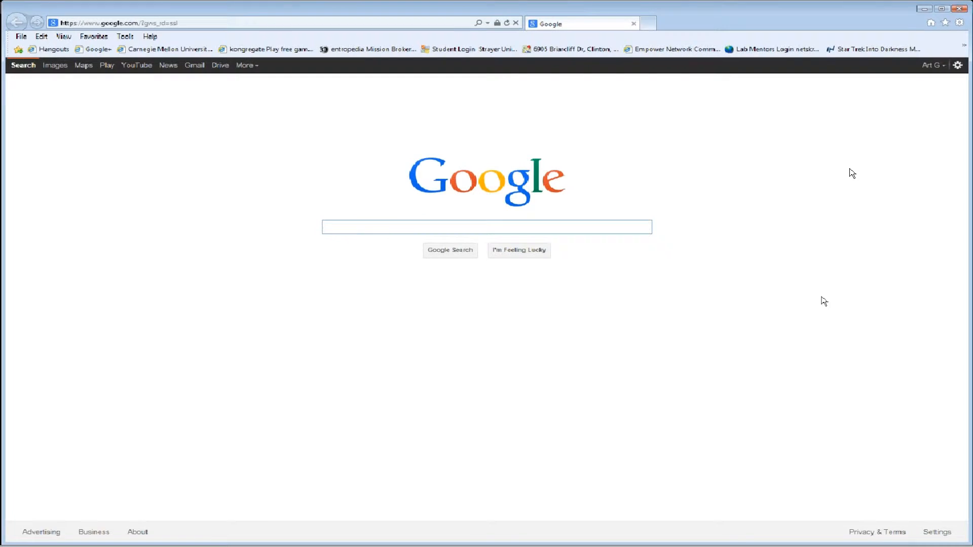
# Leave full screen, let the recording play on to about 5:57:43 and close the player
pyautogui.press('Escape')
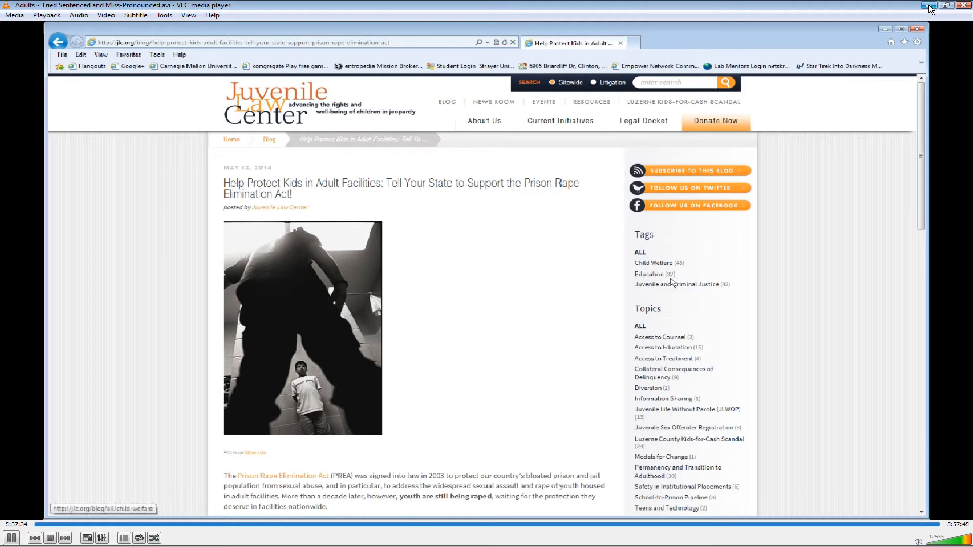
pyautogui.click(931, 6)
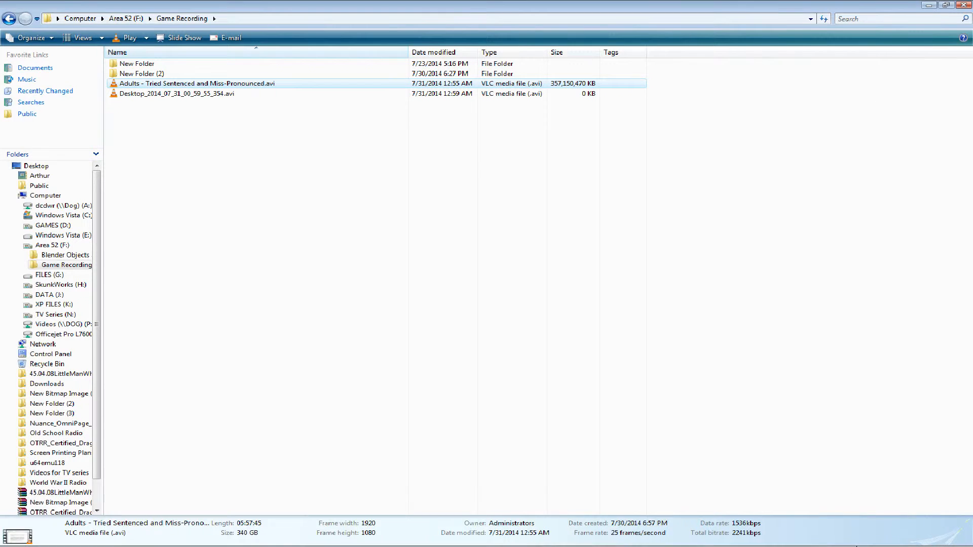
pyautogui.moveTo(893, 542)
pyautogui.click(820, 539)
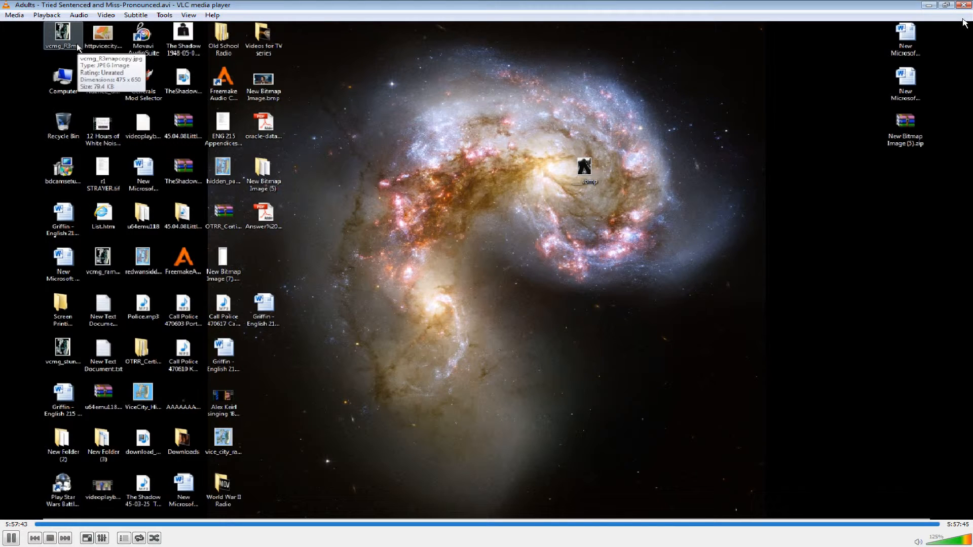
pyautogui.click(966, 7)
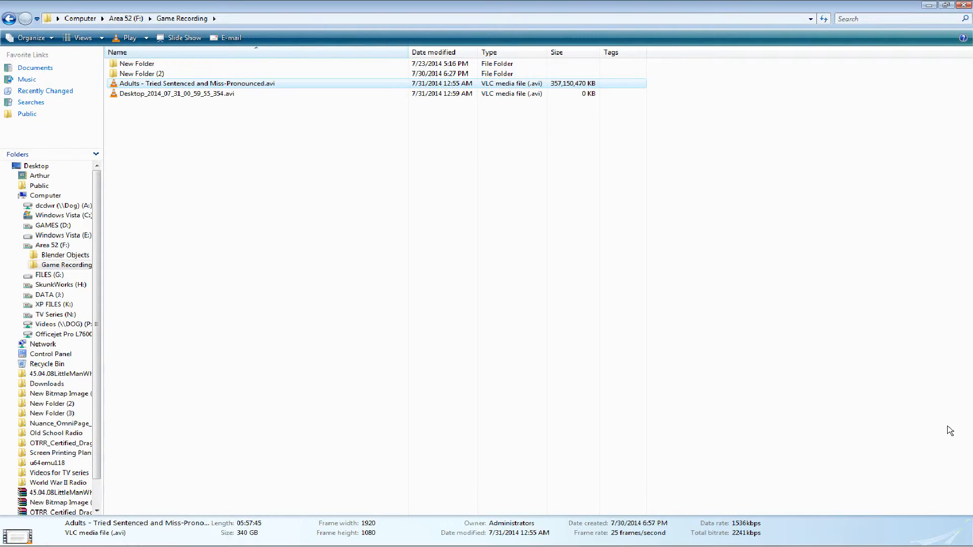
# Switch to Any Video Converter and select the third entry to view its basic settings
pyautogui.moveTo(573, 546)
pyautogui.click(837, 531)
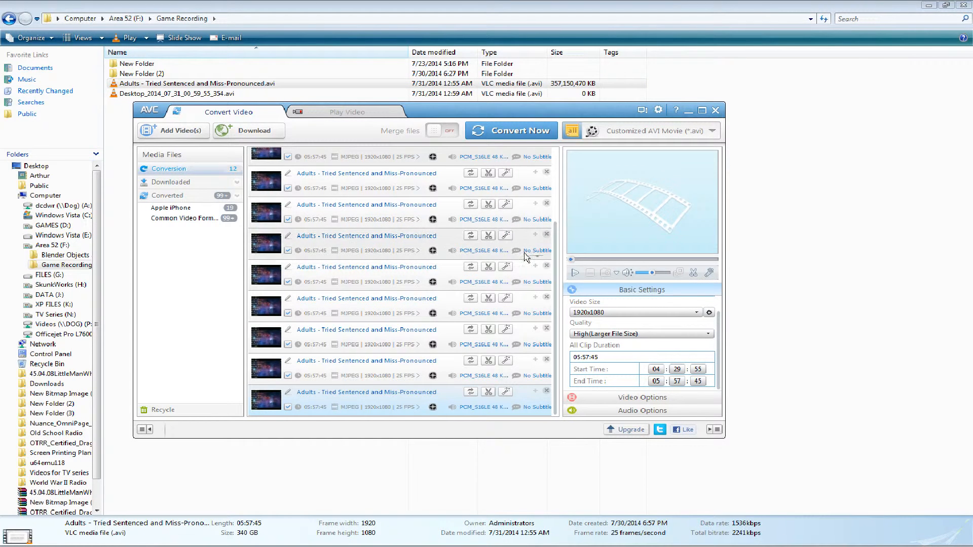
pyautogui.moveTo(556, 300); pyautogui.dragTo(565, 208)
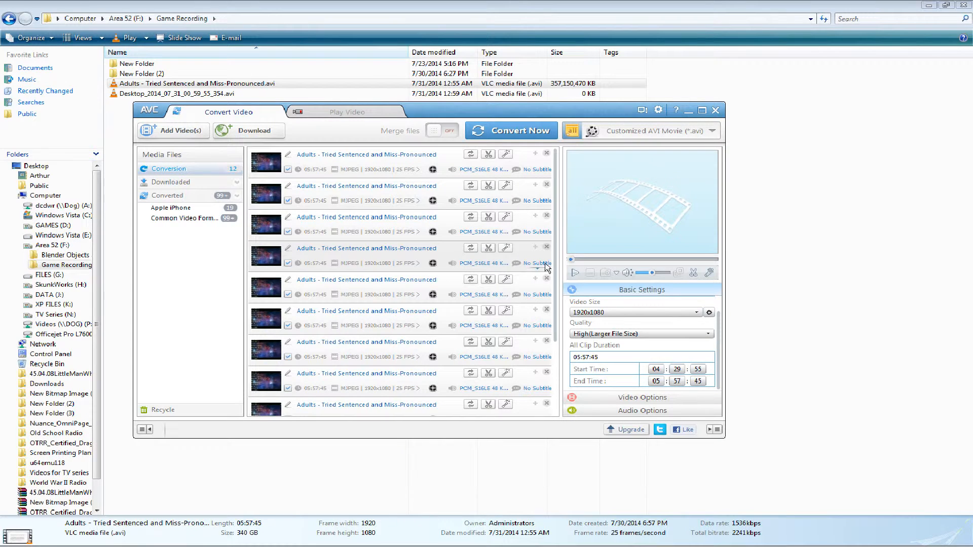
pyautogui.click(357, 224)
pyautogui.scroll(2, 713, 337)
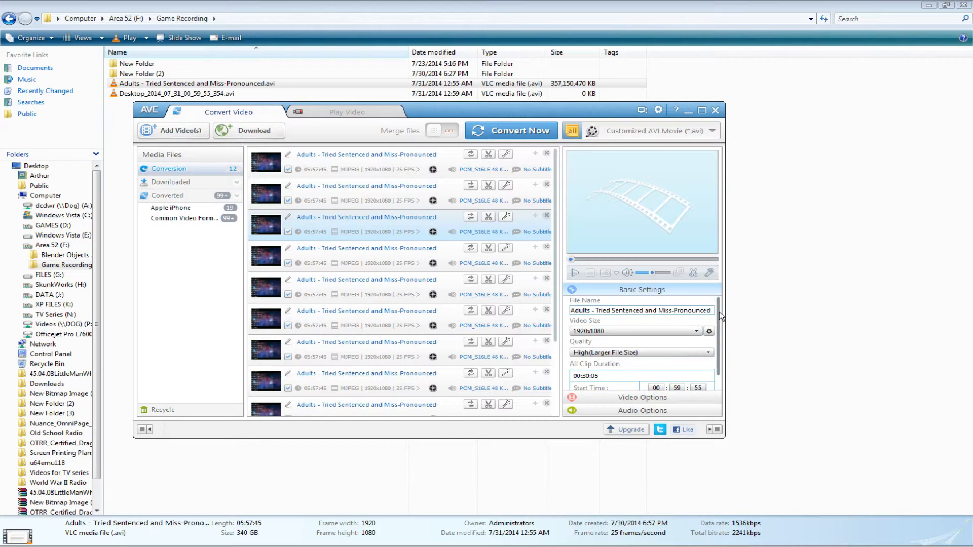
# Highlight the text of the third entry's output file name
pyautogui.click(618, 311)
pyautogui.doubleClick(666, 312)
pyautogui.click(680, 316)
pyautogui.click(699, 311)
pyautogui.click(702, 311)
pyautogui.moveTo(709, 312); pyautogui.dragTo(573, 312)
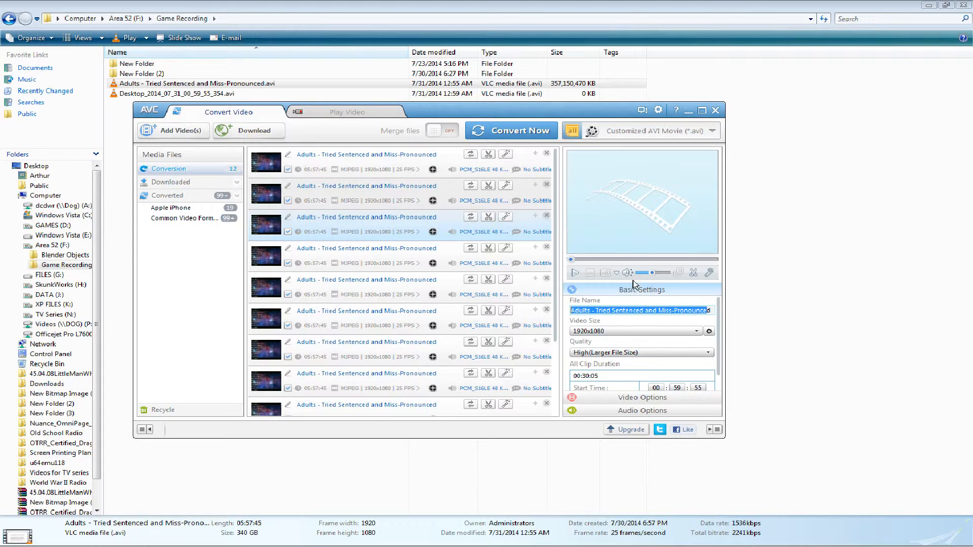
# Start converting all twelve entries, look through the conversion queue and move the converter window aside
pyautogui.click(492, 129)
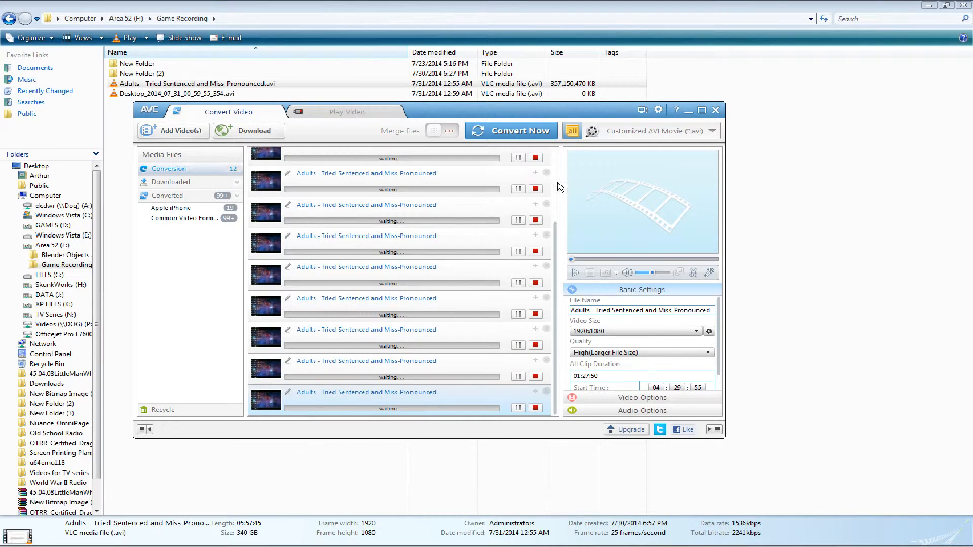
pyautogui.moveTo(558, 260); pyautogui.dragTo(558, 186)
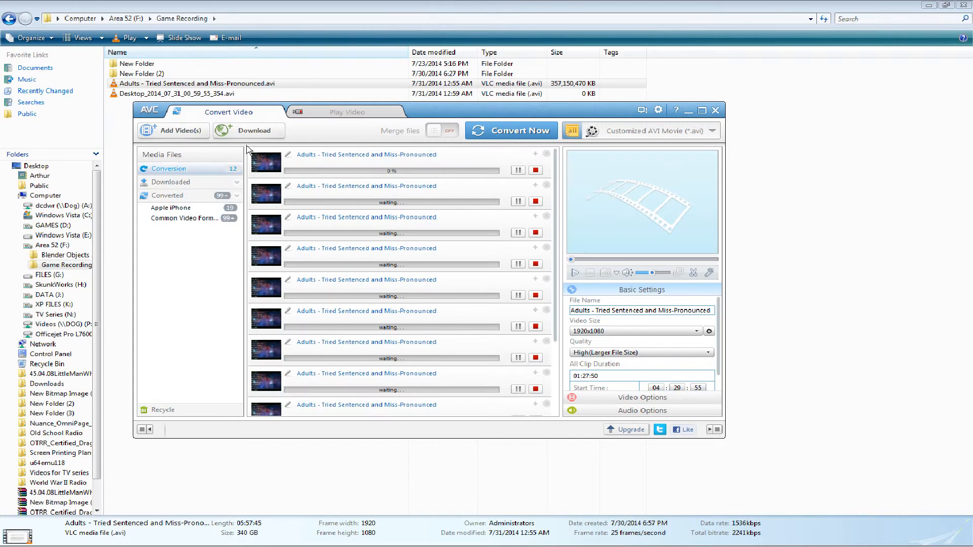
pyautogui.moveTo(456, 113); pyautogui.dragTo(527, 142)
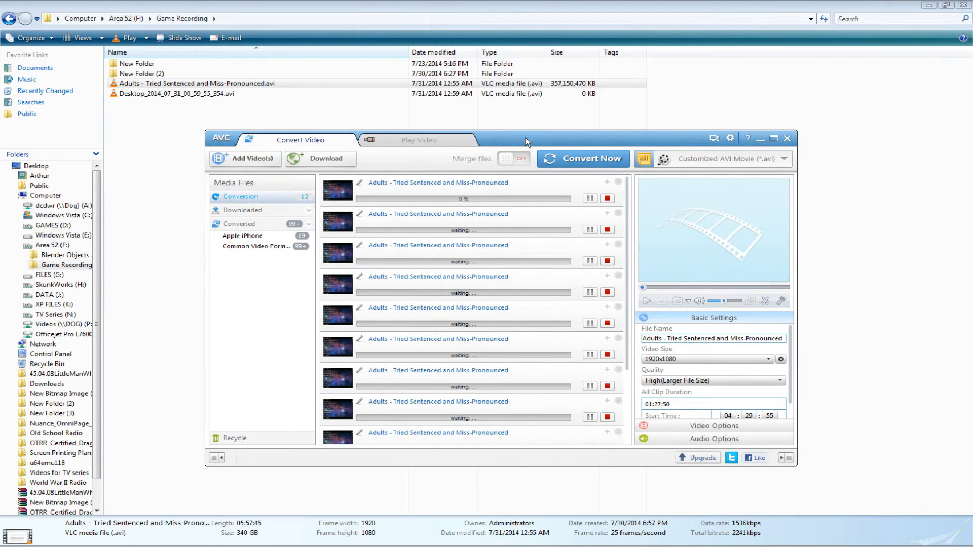
# Check the free space of the SkunkWorks (H:) and Area 52 (F:) drives, close the file browser and minimize the converter
pyautogui.click(80, 18)
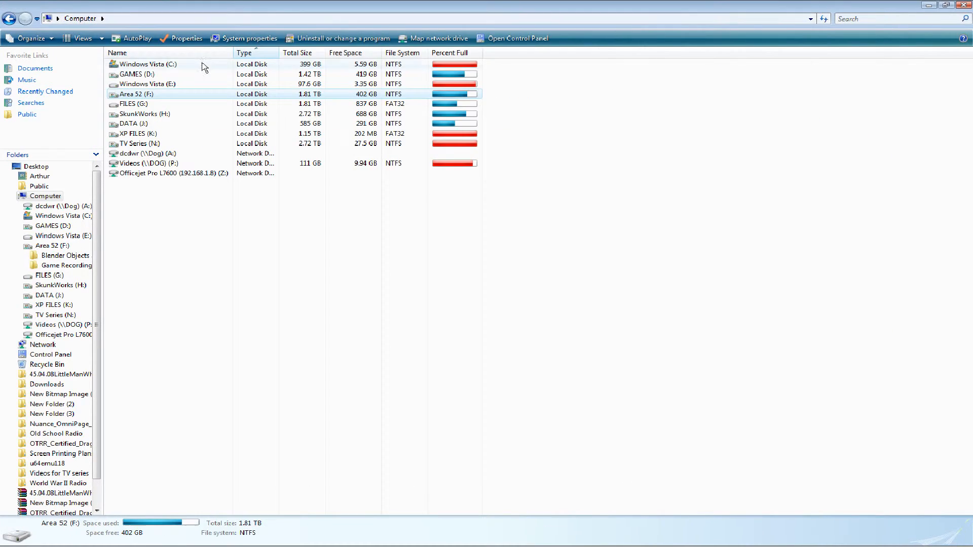
pyautogui.click(159, 114)
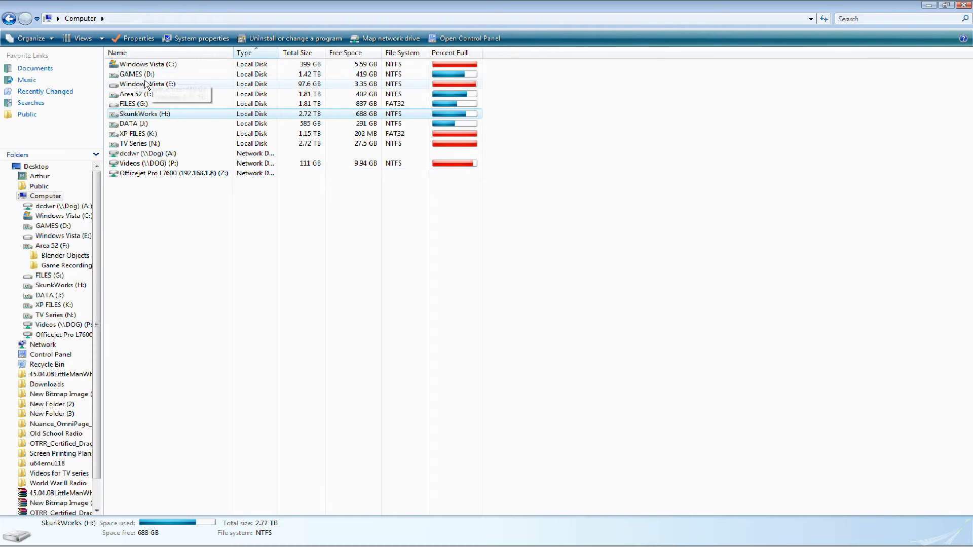
pyautogui.click(142, 95)
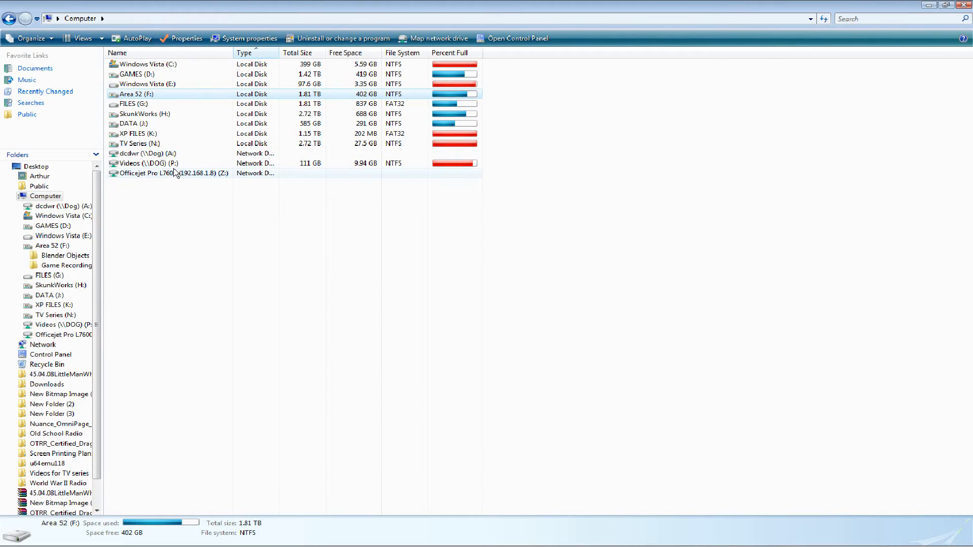
pyautogui.click(436, 282)
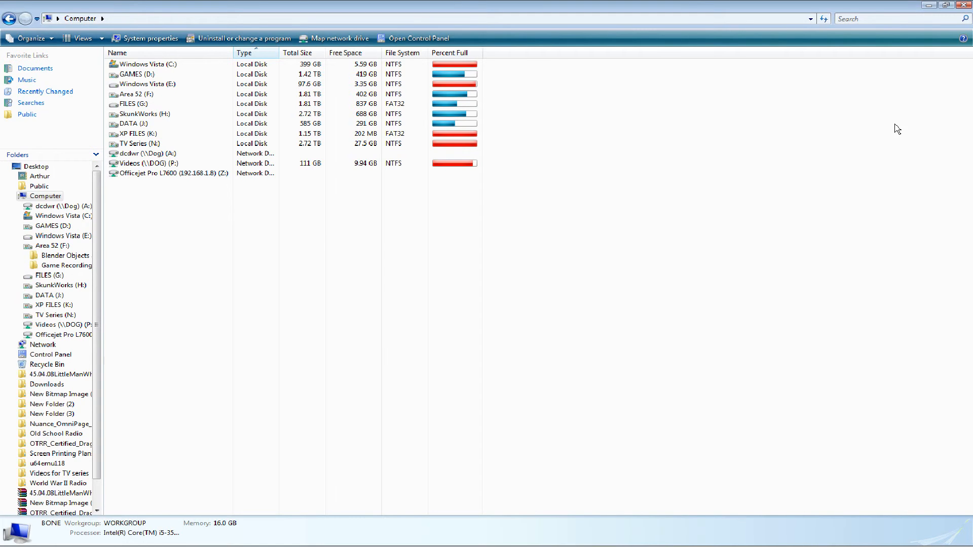
pyautogui.click(963, 5)
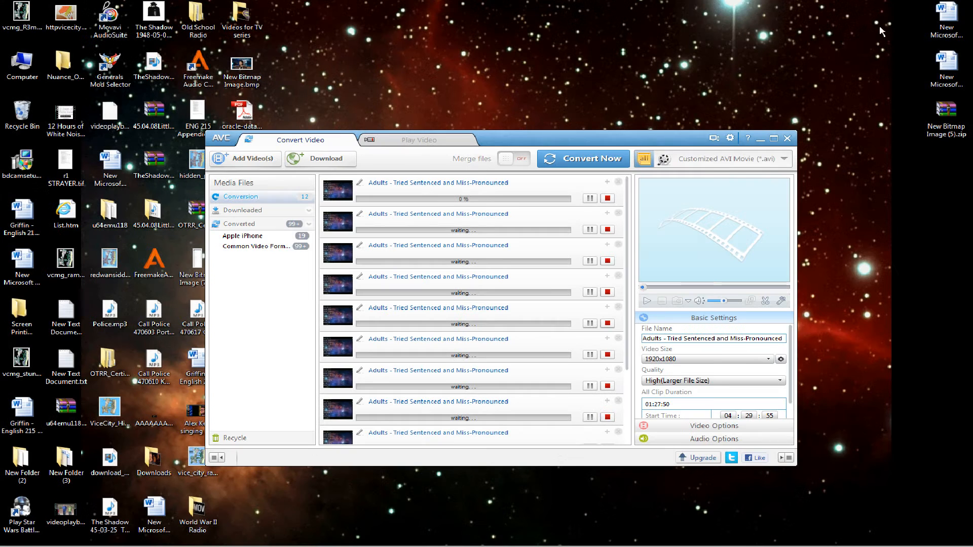
pyautogui.click(760, 139)
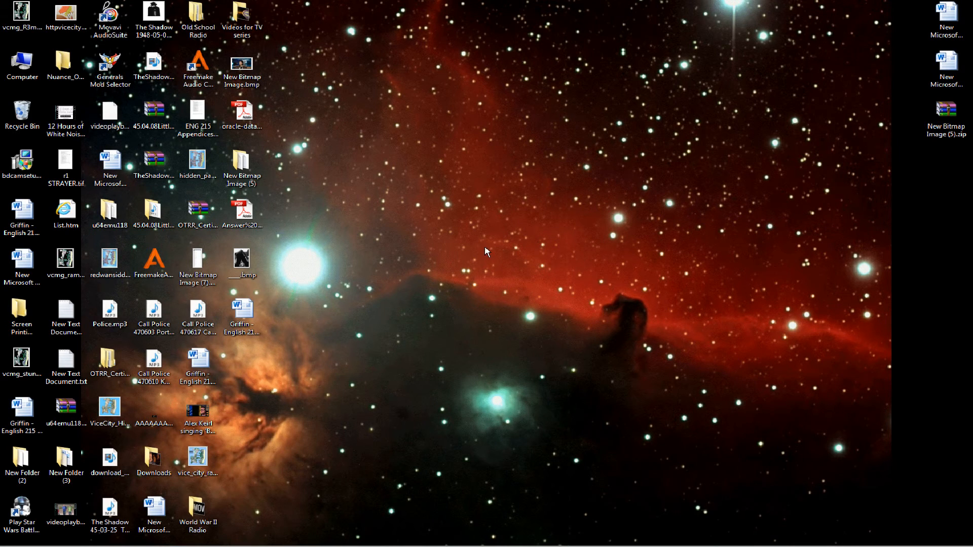
pyautogui.moveTo(577, 546)
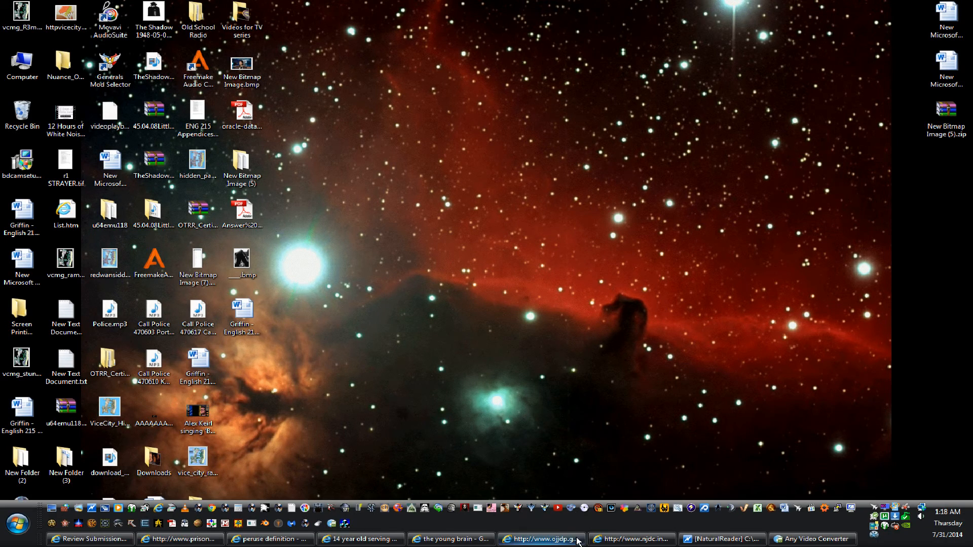